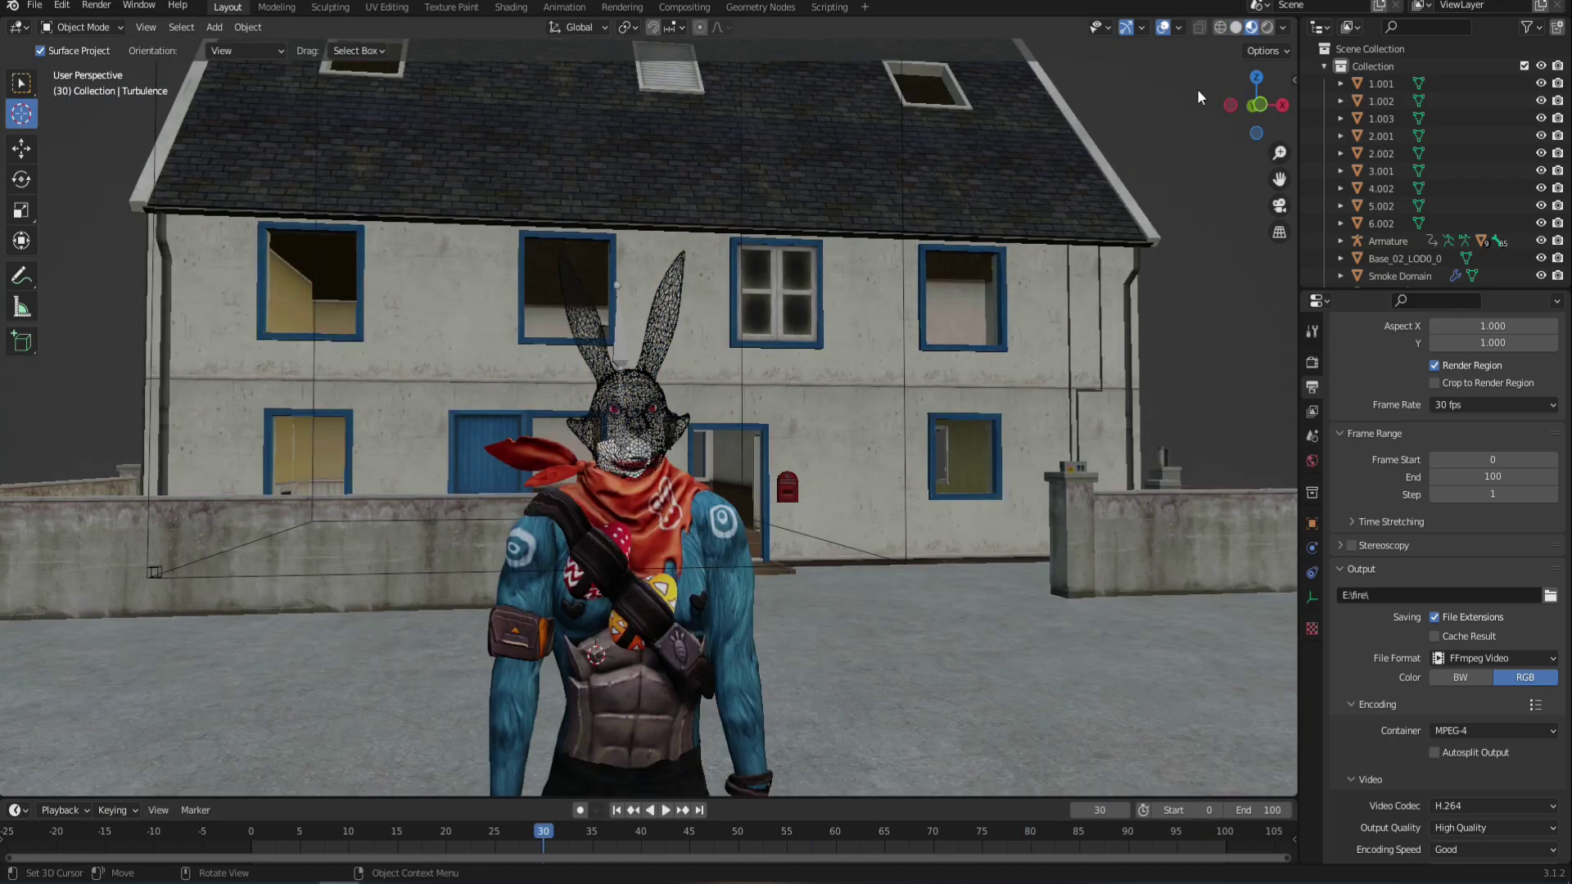
# Preview the finished fire scene in Rendered shading and reframe the view of the character
pyautogui.click(1267, 27)
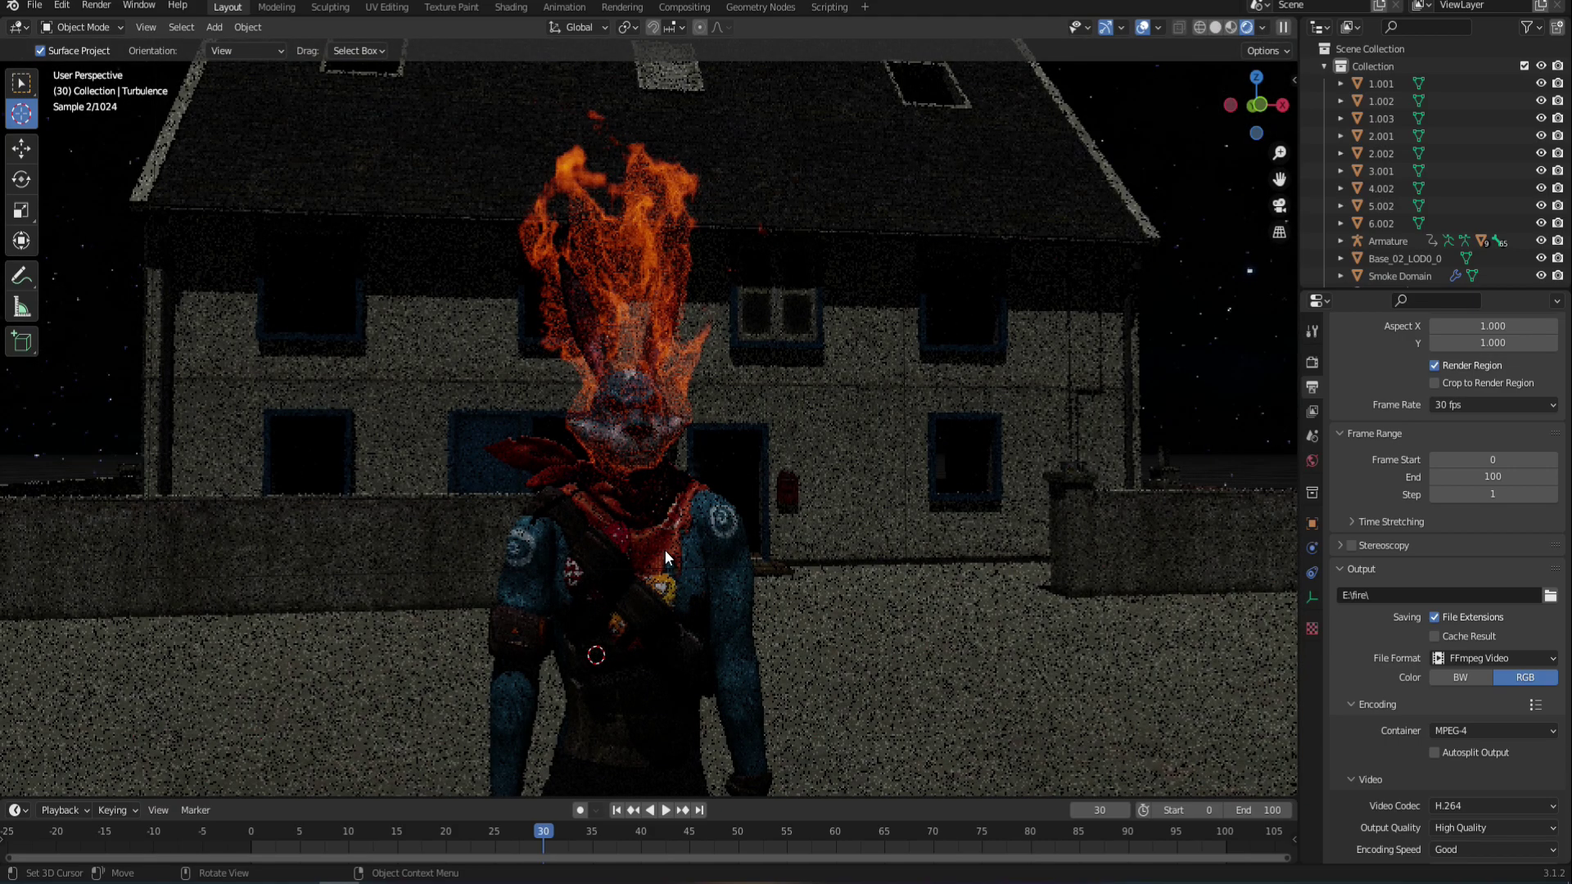
pyautogui.press('g')
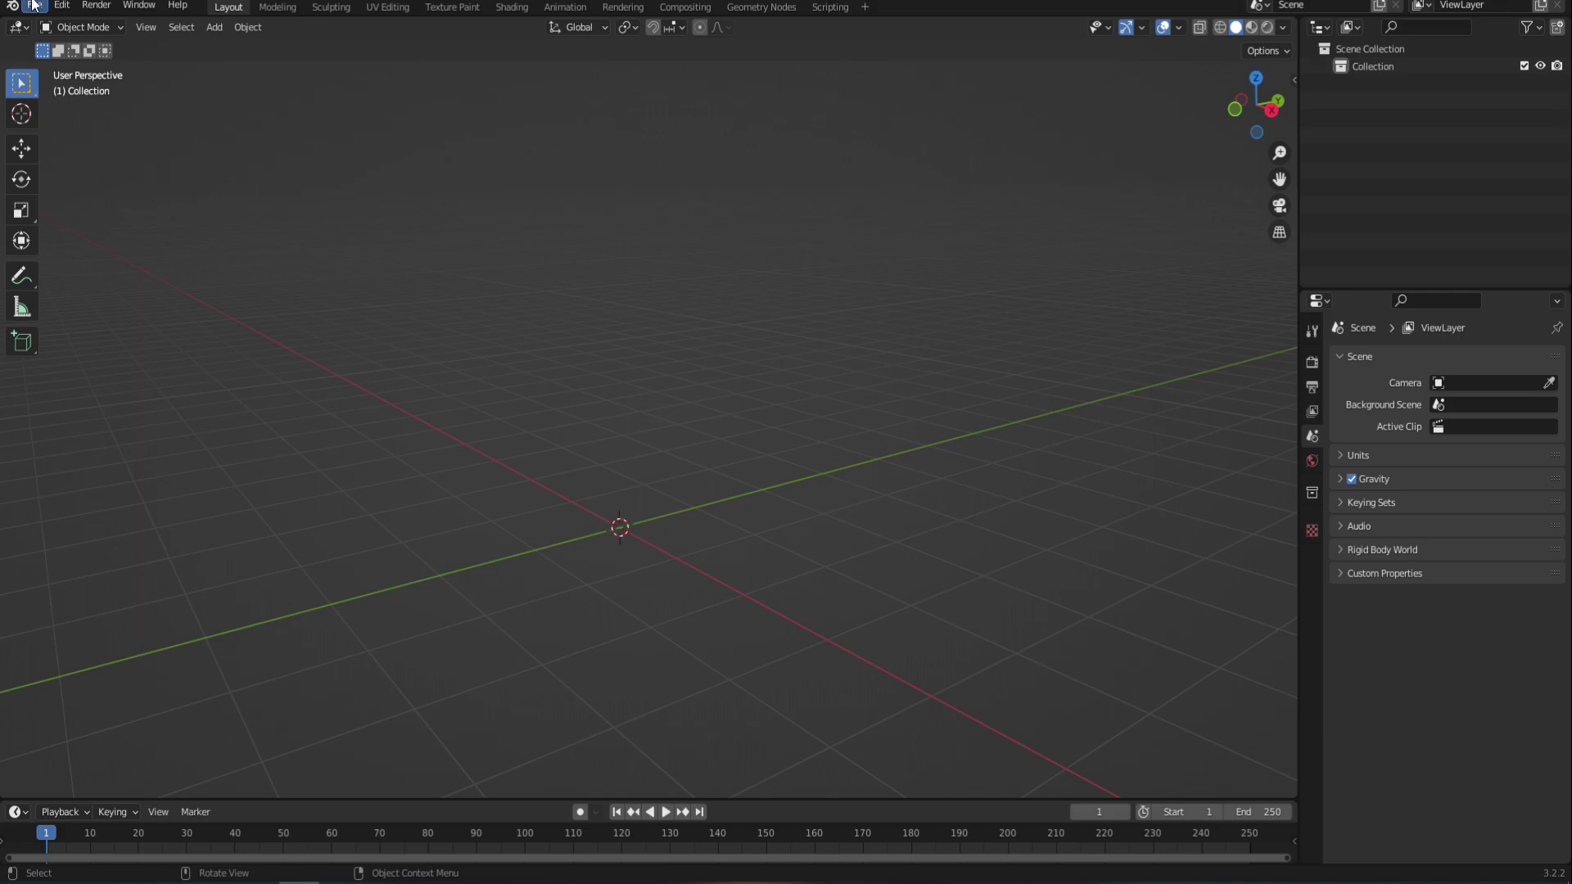
# Import the rabbit character from Idle.fbx on the Desktop via the FBX importer
pyautogui.click(35, 5)
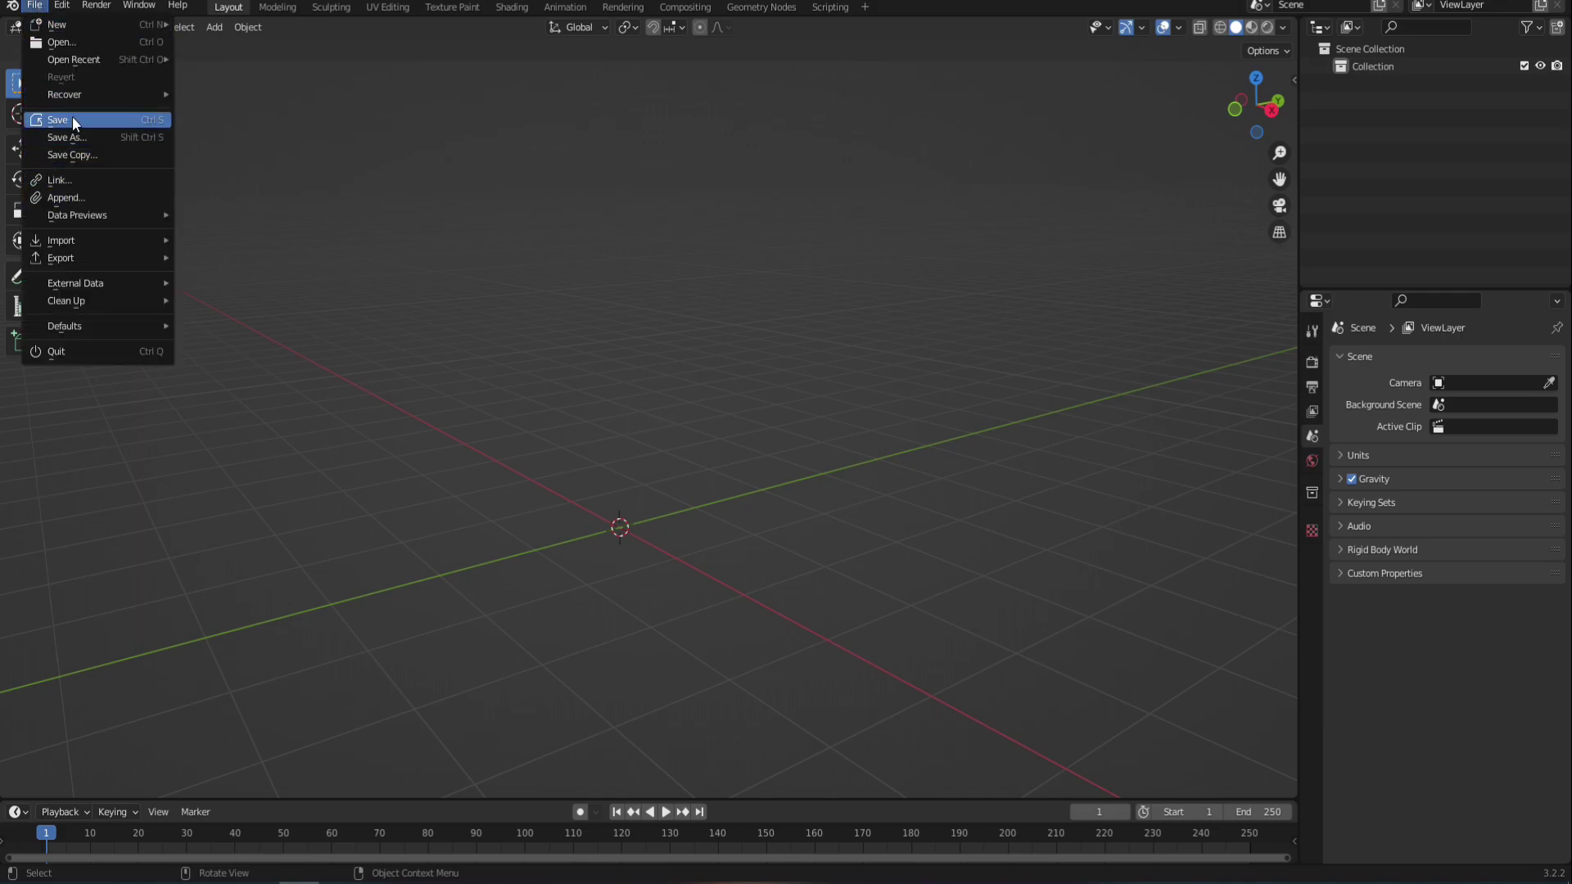
pyautogui.moveTo(96, 239)
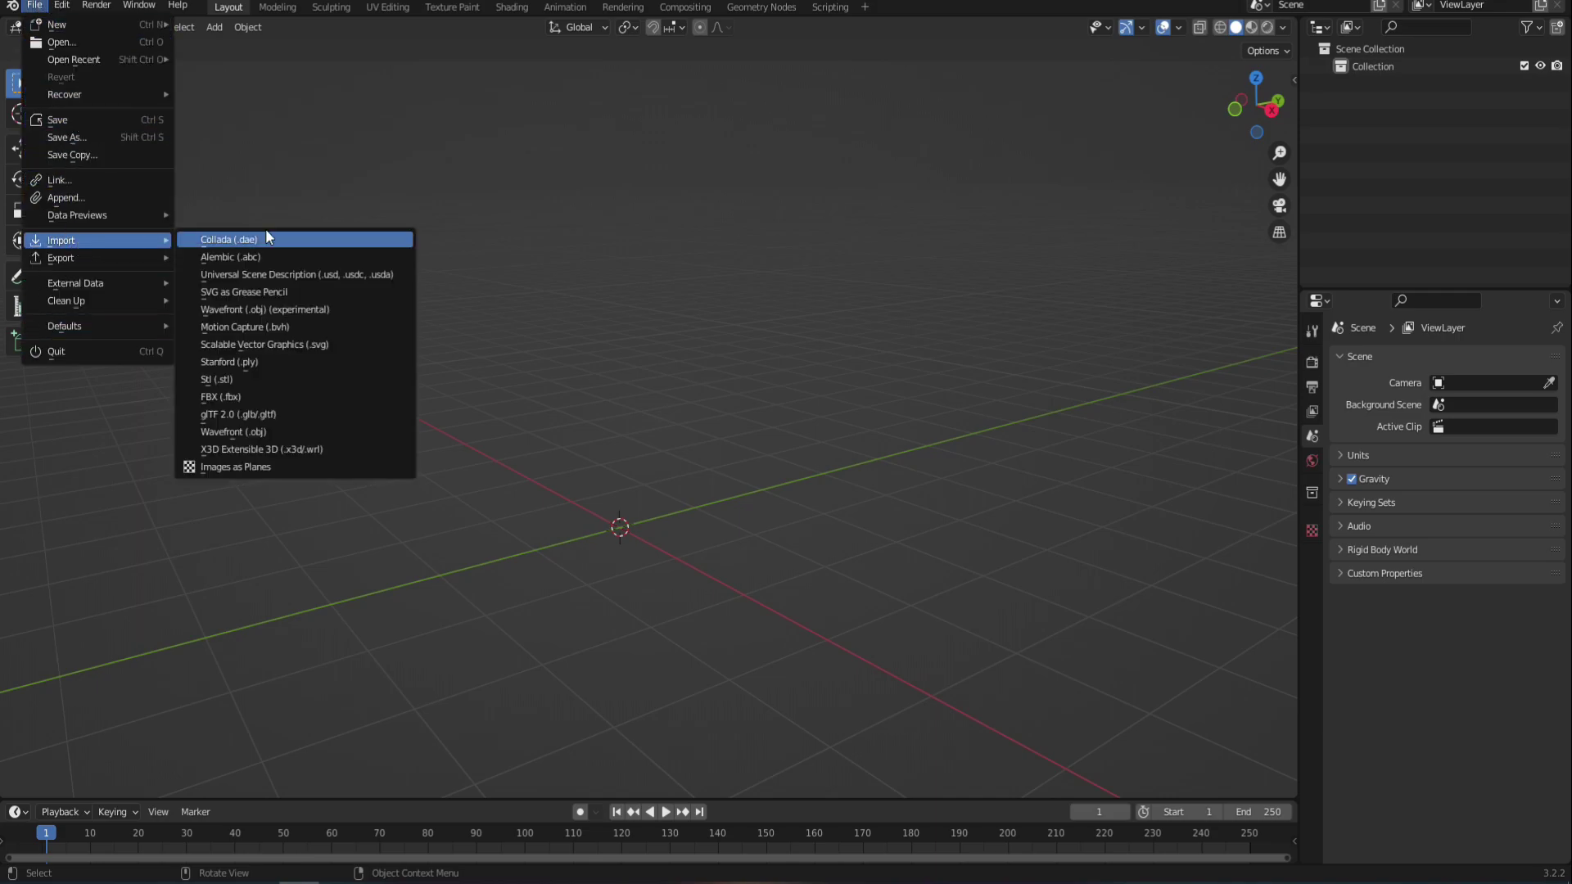
pyautogui.click(37, 6)
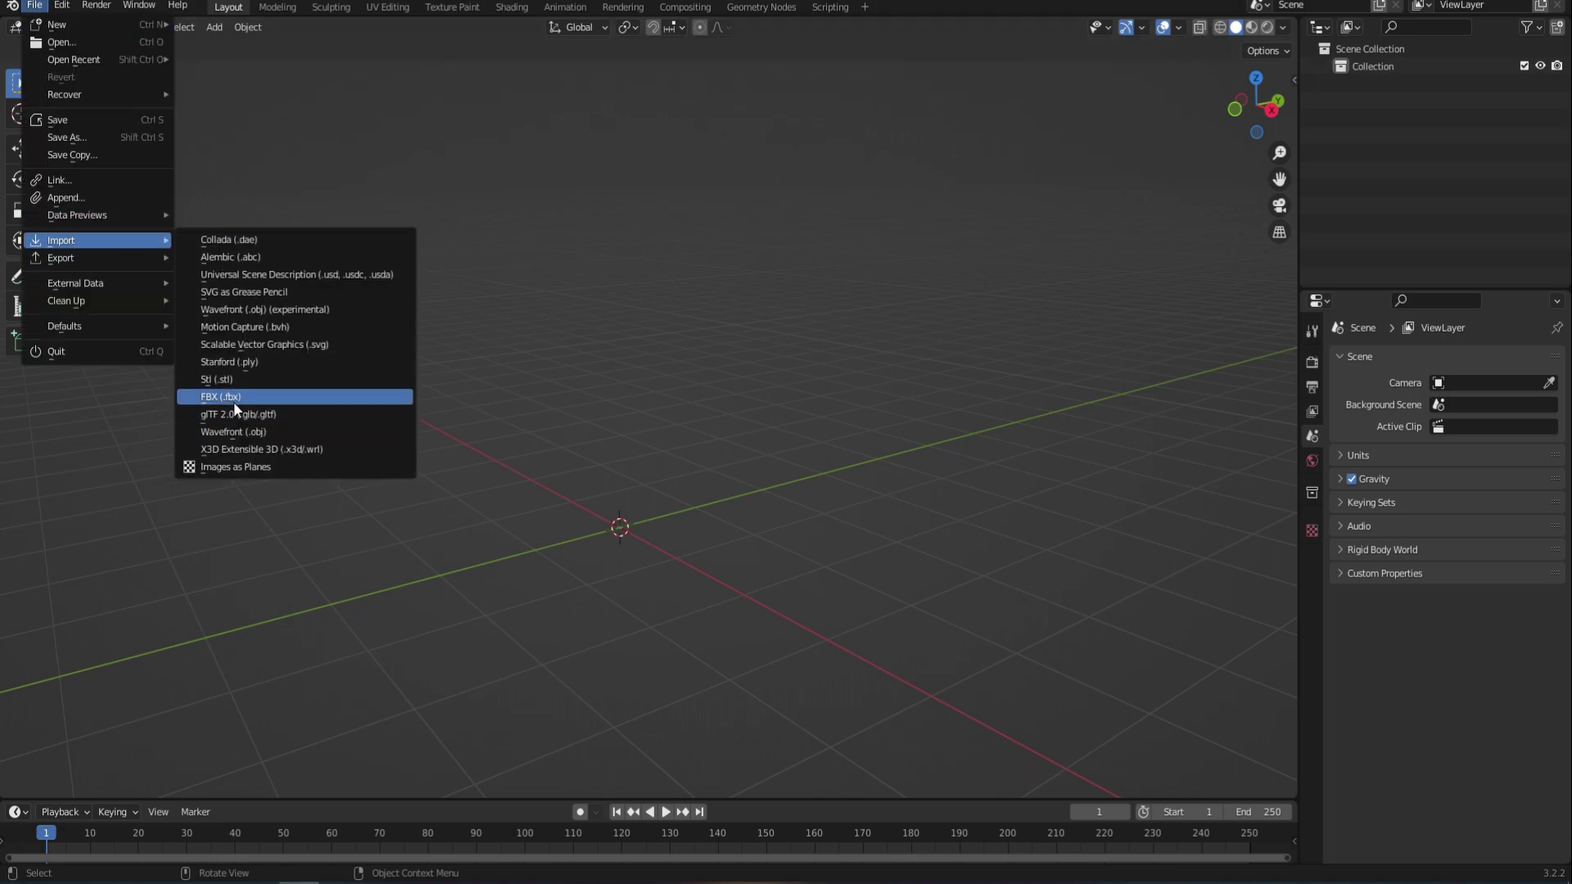
pyautogui.click(233, 400)
pyautogui.click(385, 369)
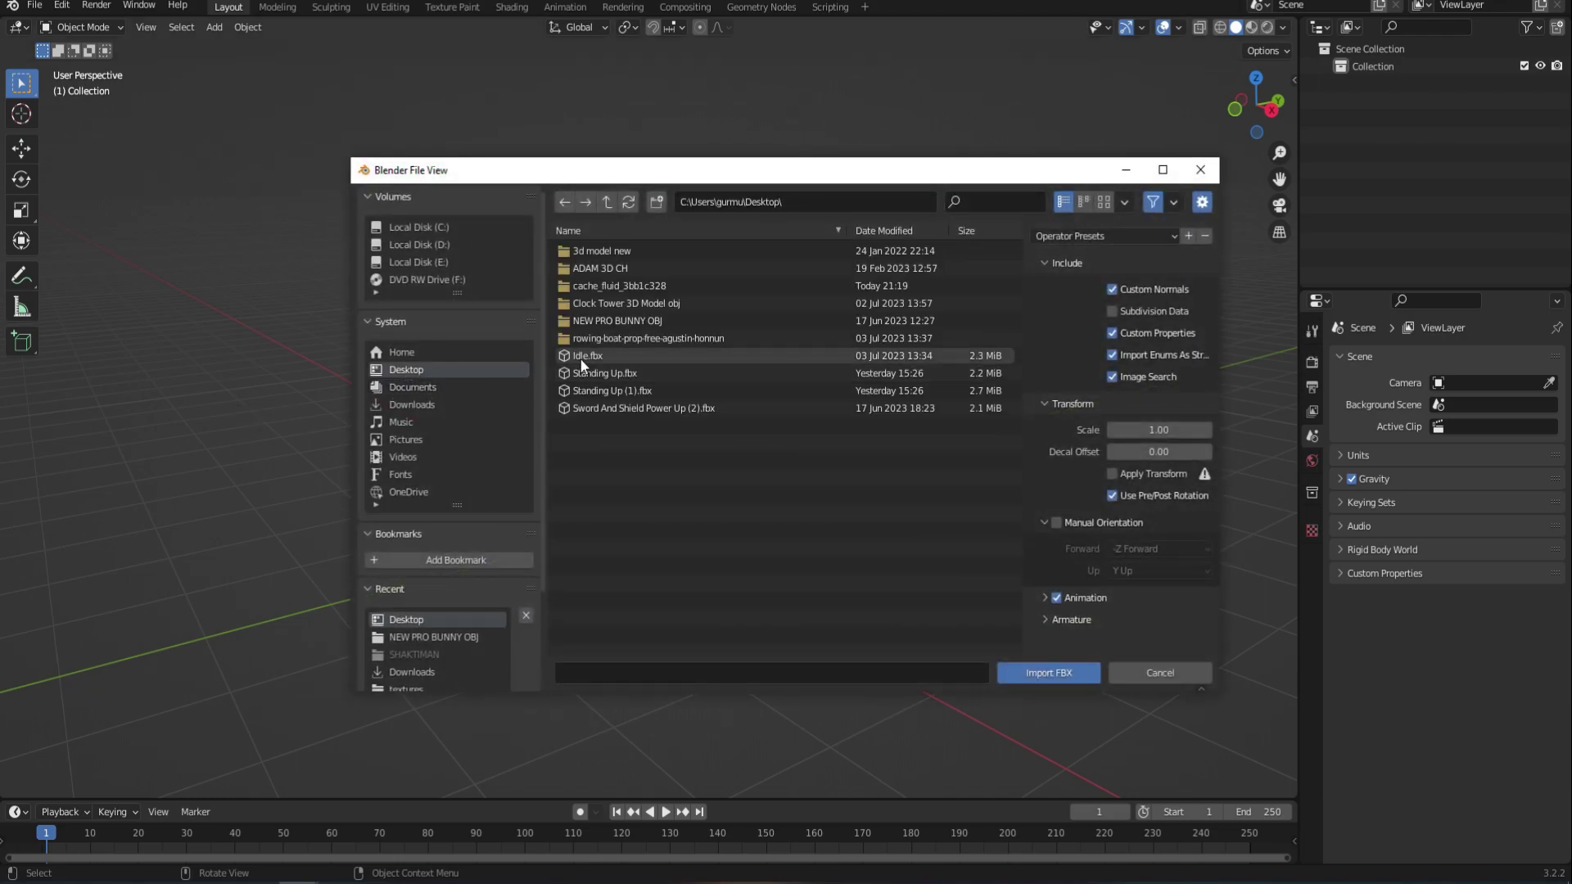
pyautogui.click(582, 355)
pyautogui.click(1043, 674)
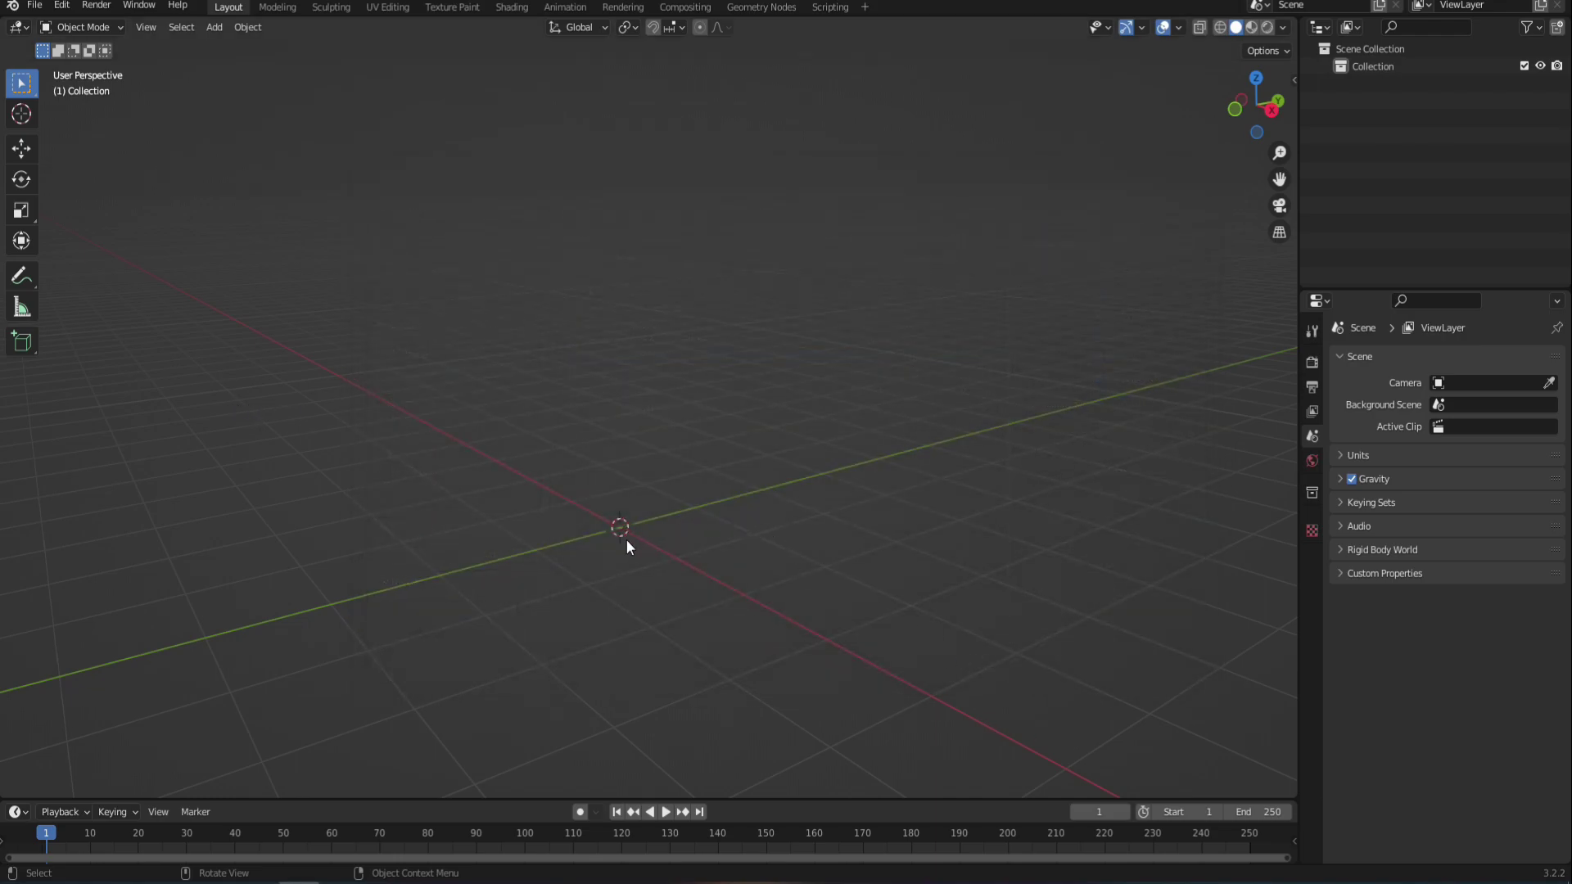
pyautogui.moveTo(611, 539)
pyautogui.mouseDown(button='middle')
pyautogui.moveTo(606, 512)
pyautogui.moveTo(646, 537)
pyautogui.mouseUp(button='middle')
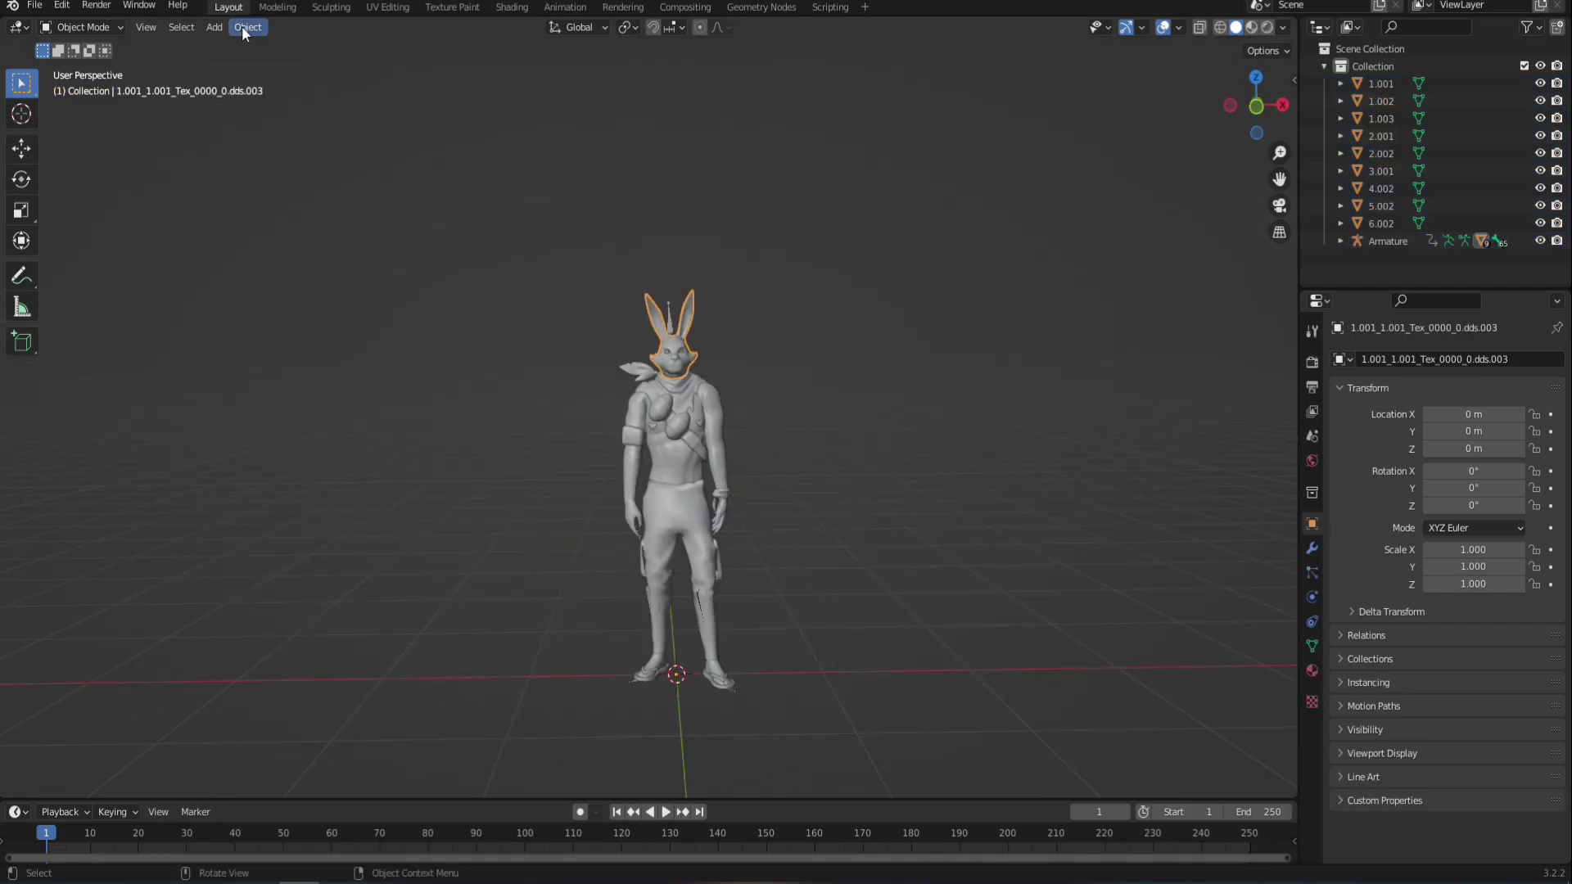
# Add a Quick Smoke setup to the rabbit mask
pyautogui.click(244, 27)
pyautogui.moveTo(282, 479)
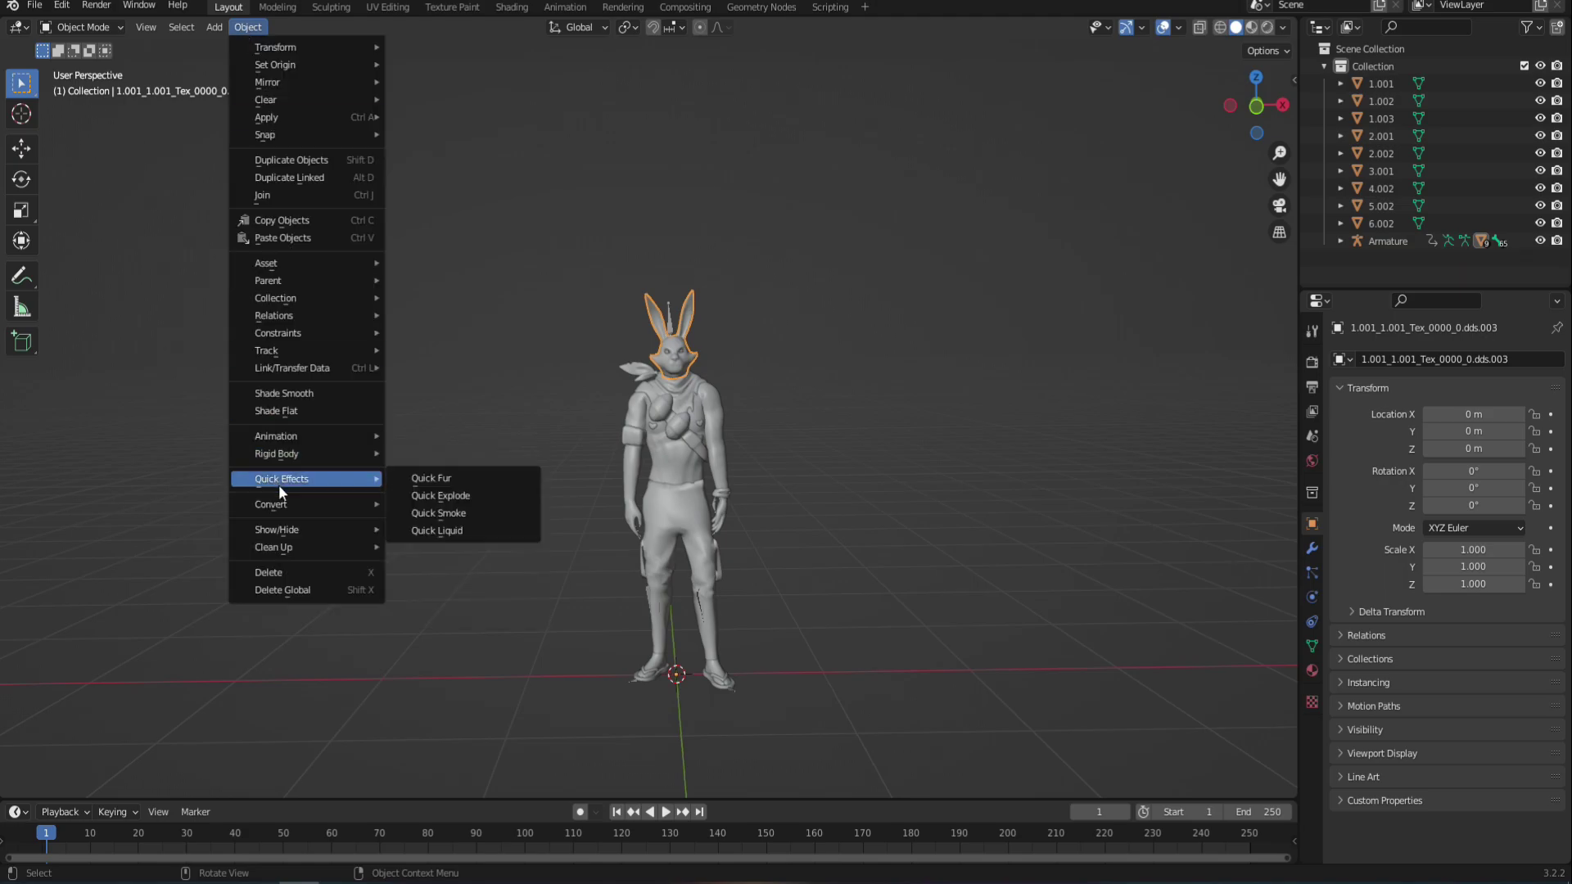
pyautogui.click(469, 513)
pyautogui.scroll(-4, 761, 498)
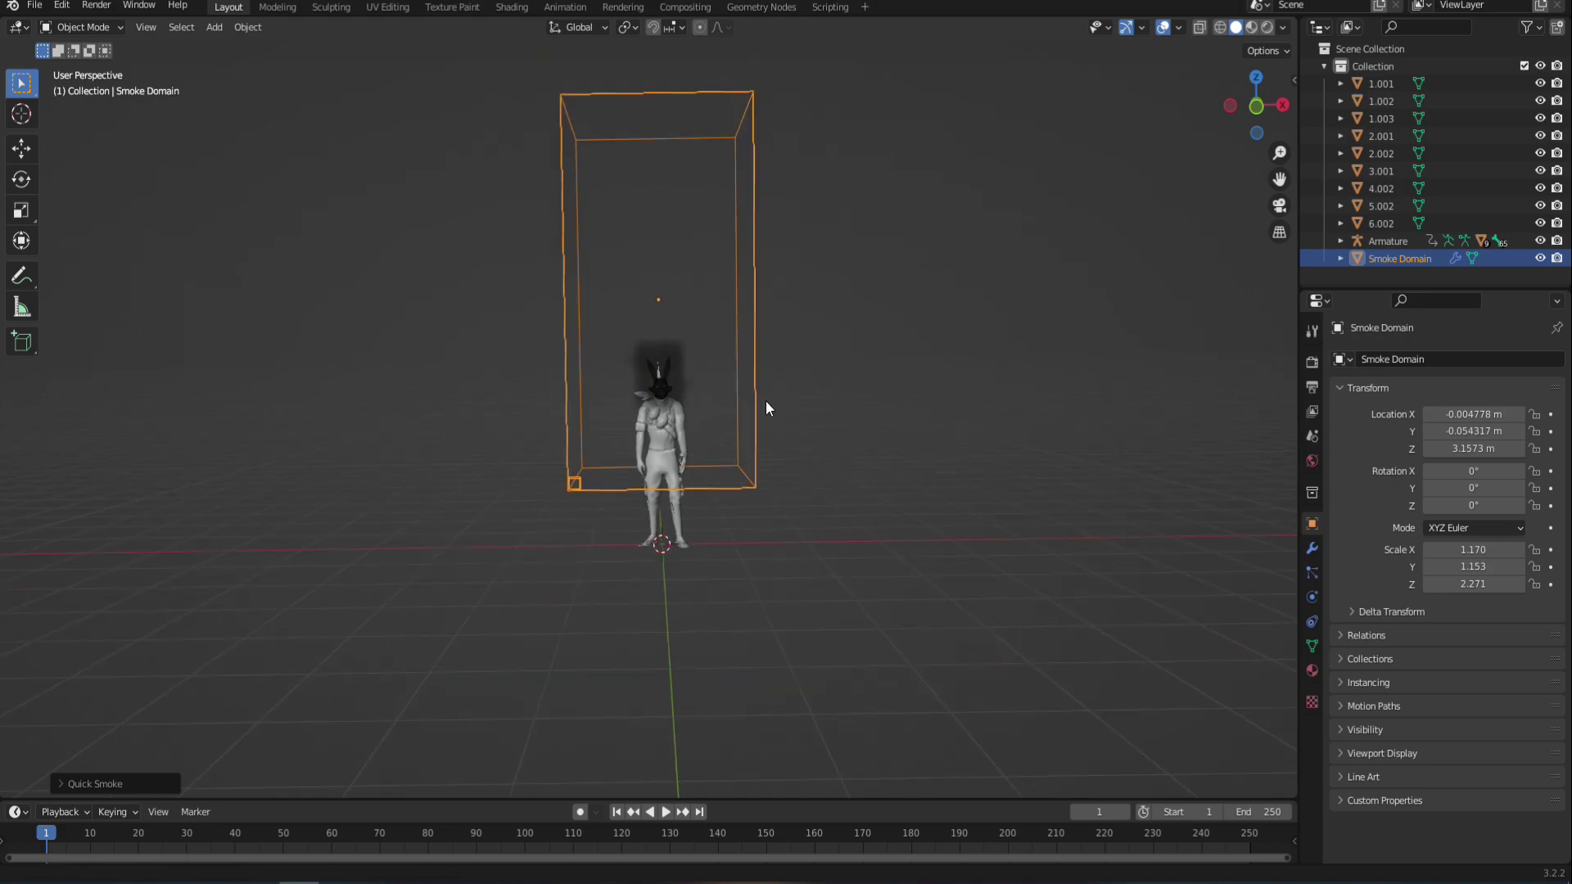
pyautogui.scroll(2, 764, 400)
pyautogui.scroll(2, 618, 503)
# Raise the smoke domain to Z 3.679 m above the head and scale it down
pyautogui.click(22, 149)
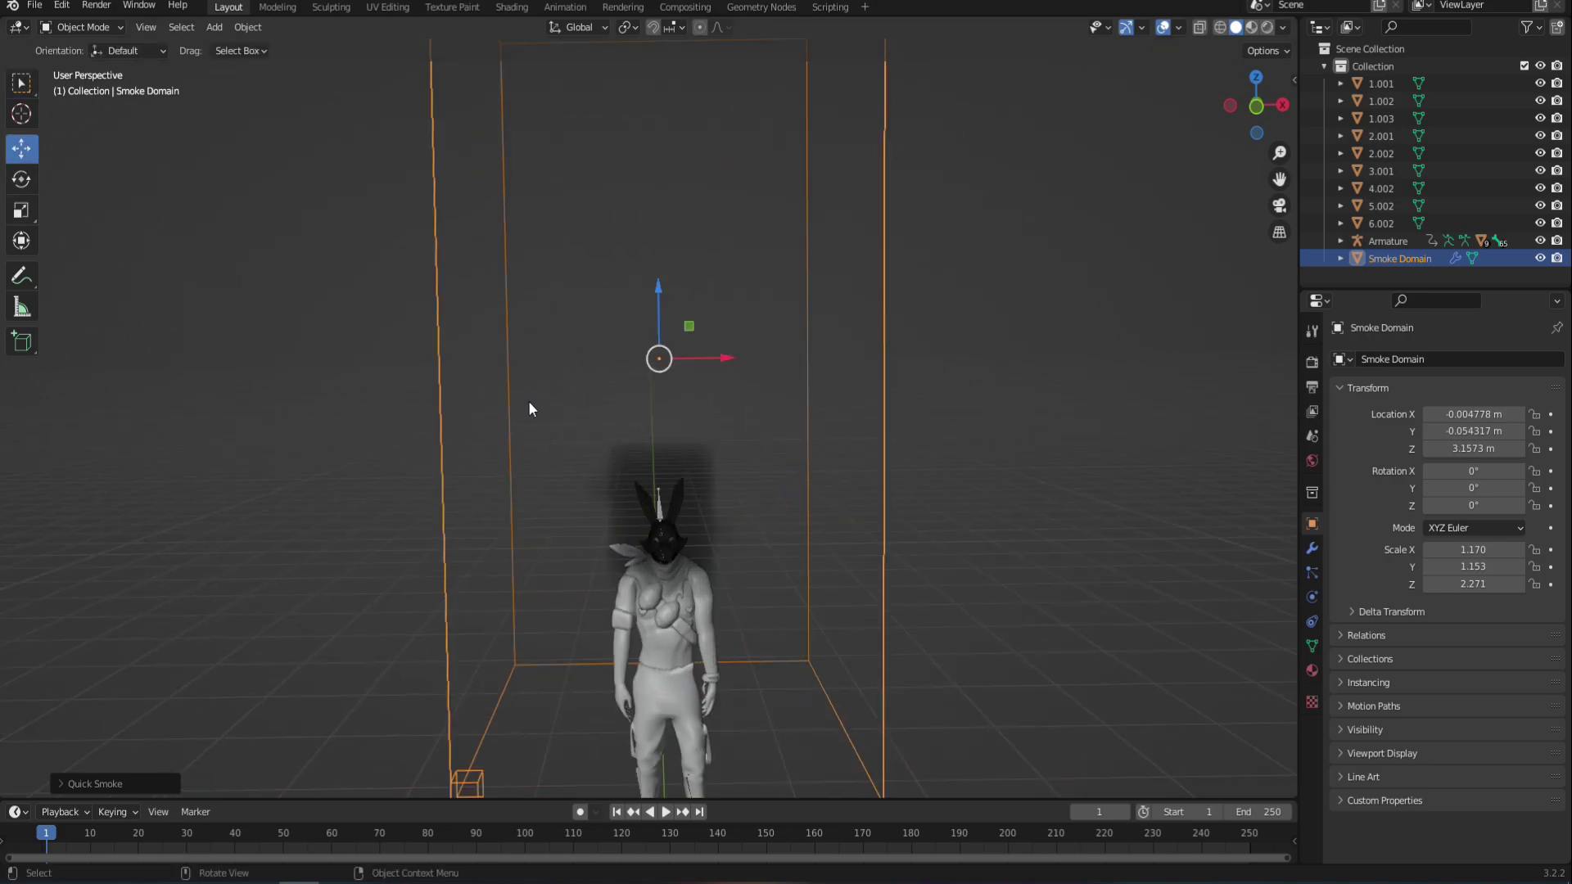
pyautogui.scroll(-3, 573, 372)
pyautogui.moveTo(662, 330); pyautogui.dragTo(663, 238)
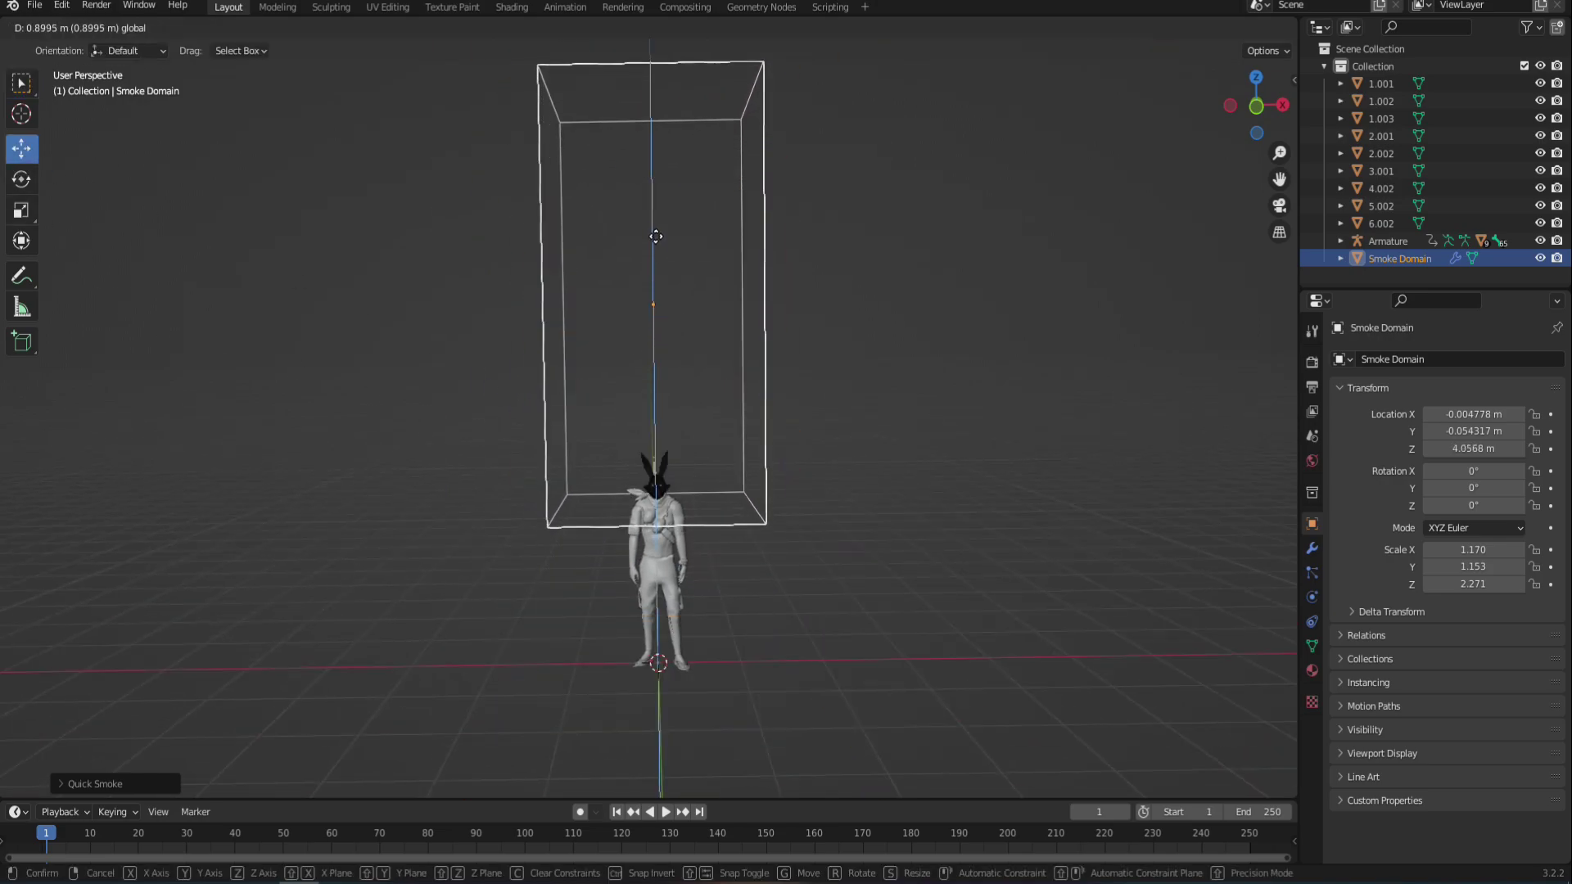
pyautogui.scroll(2, 688, 409)
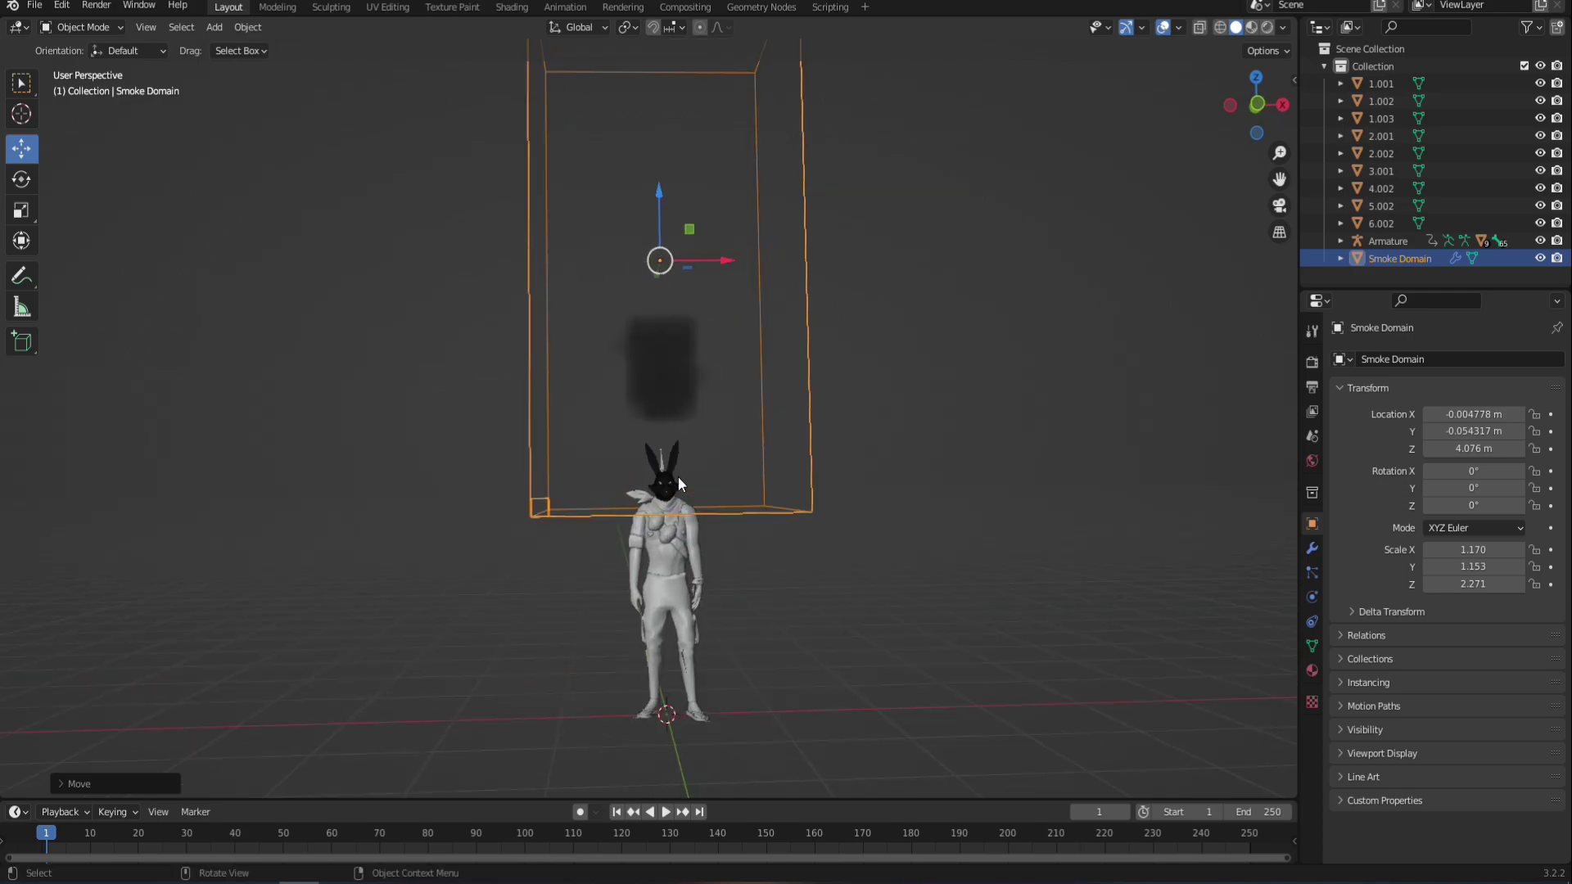
pyautogui.moveTo(678, 477)
pyautogui.mouseDown(button='middle')
pyautogui.moveTo(662, 429)
pyautogui.moveTo(693, 545)
pyautogui.mouseUp(button='middle')
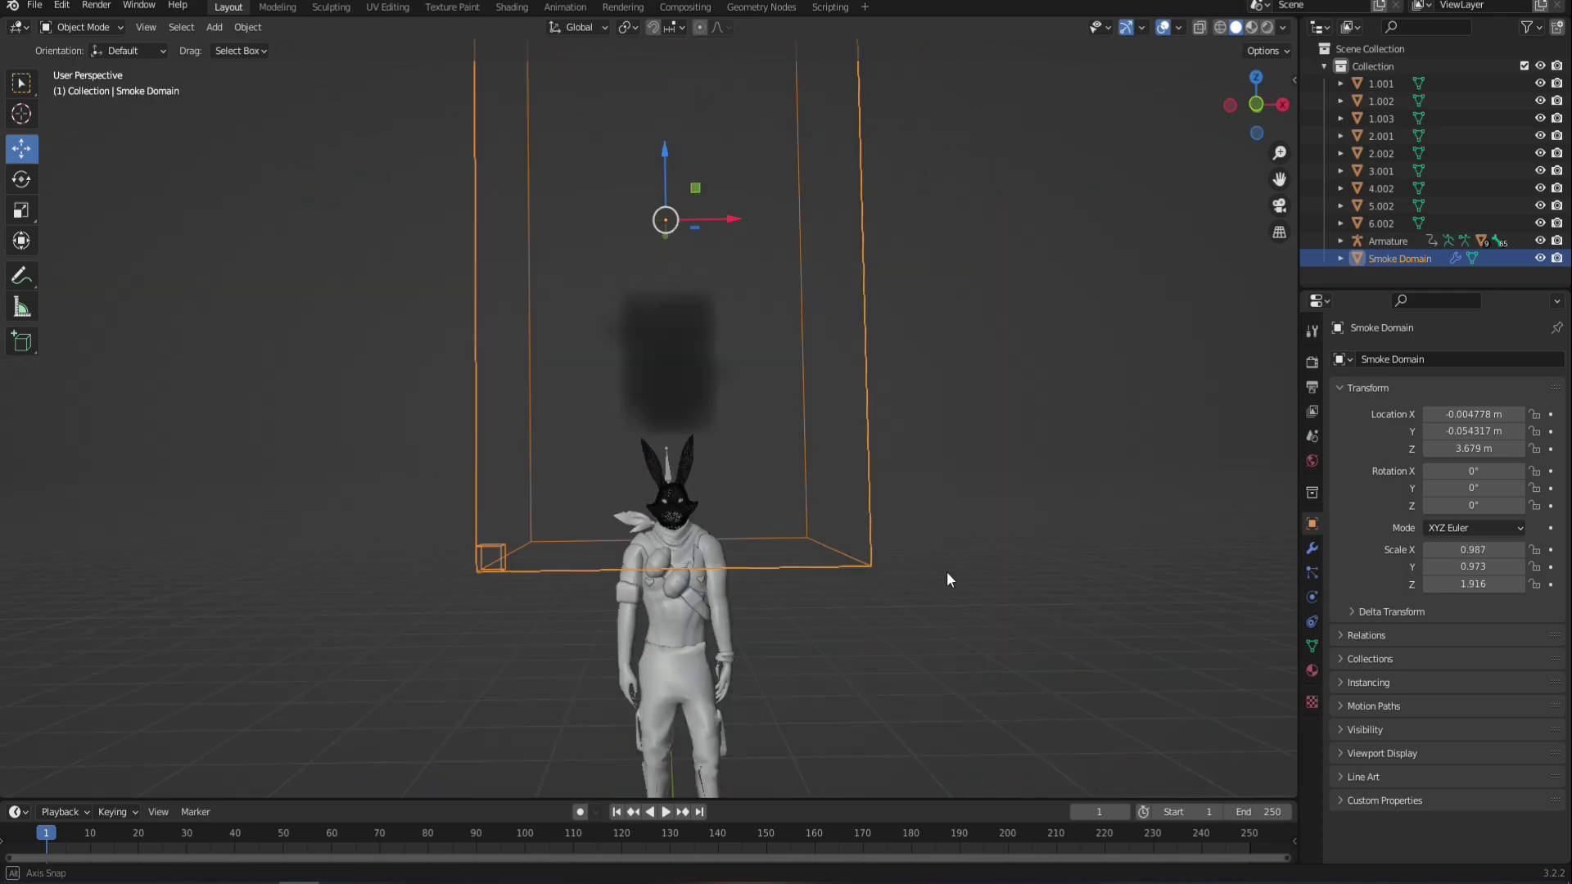
pyautogui.hotkey('ctrl', 'z')
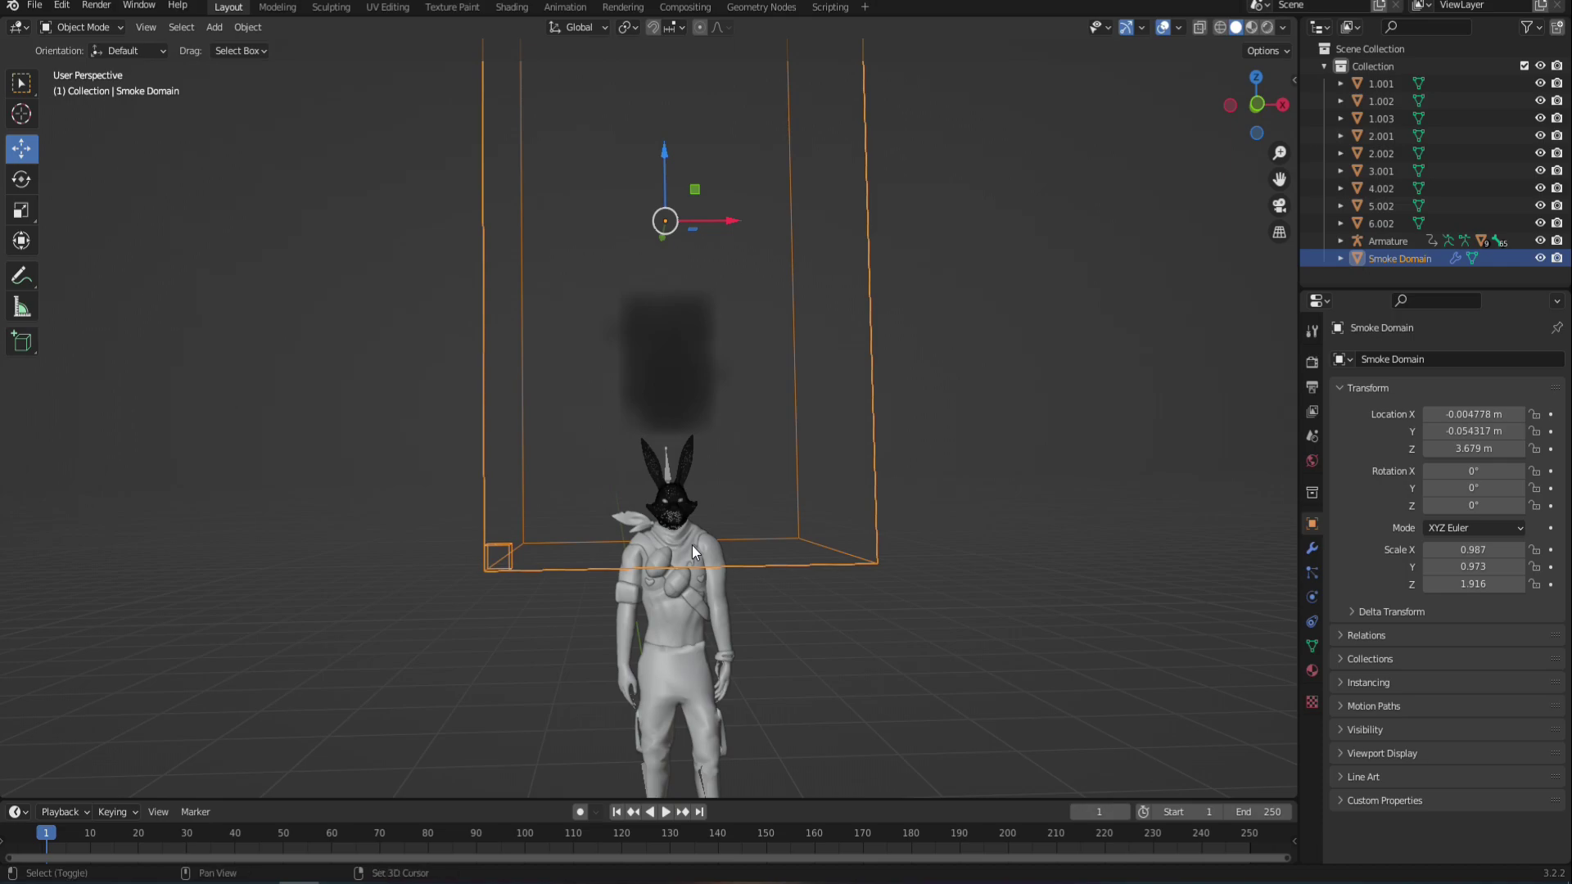
pyautogui.hotkey('shift', 'a')
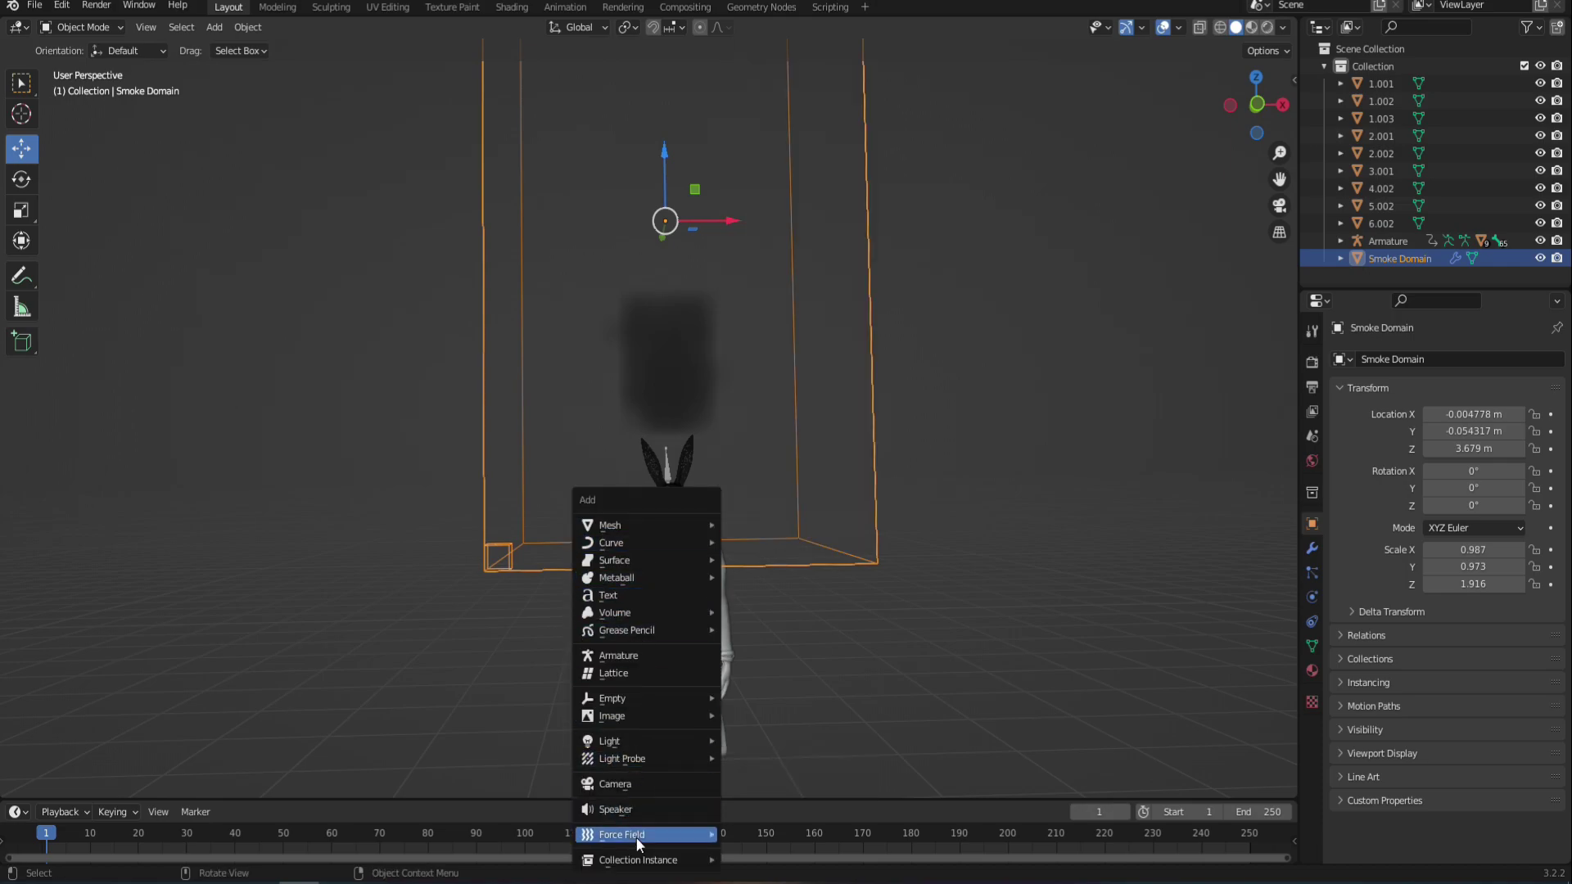
pyautogui.moveTo(639, 833)
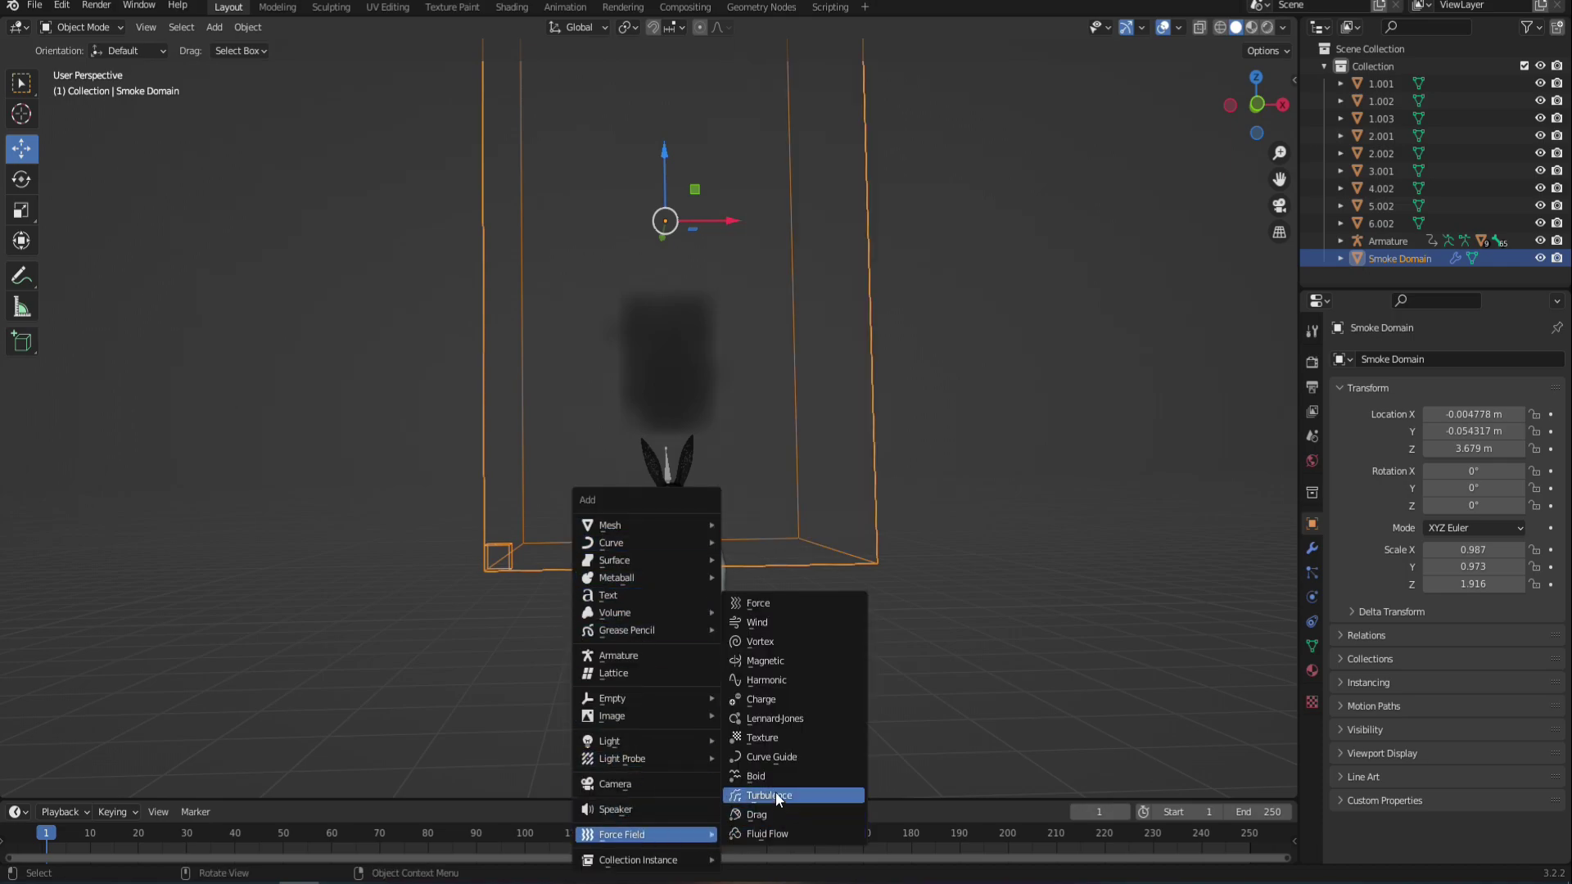
# Add a Turbulence force field, raise it above the head and scale it to 0.606
pyautogui.click(775, 794)
pyautogui.press('g')
pyautogui.press('z')
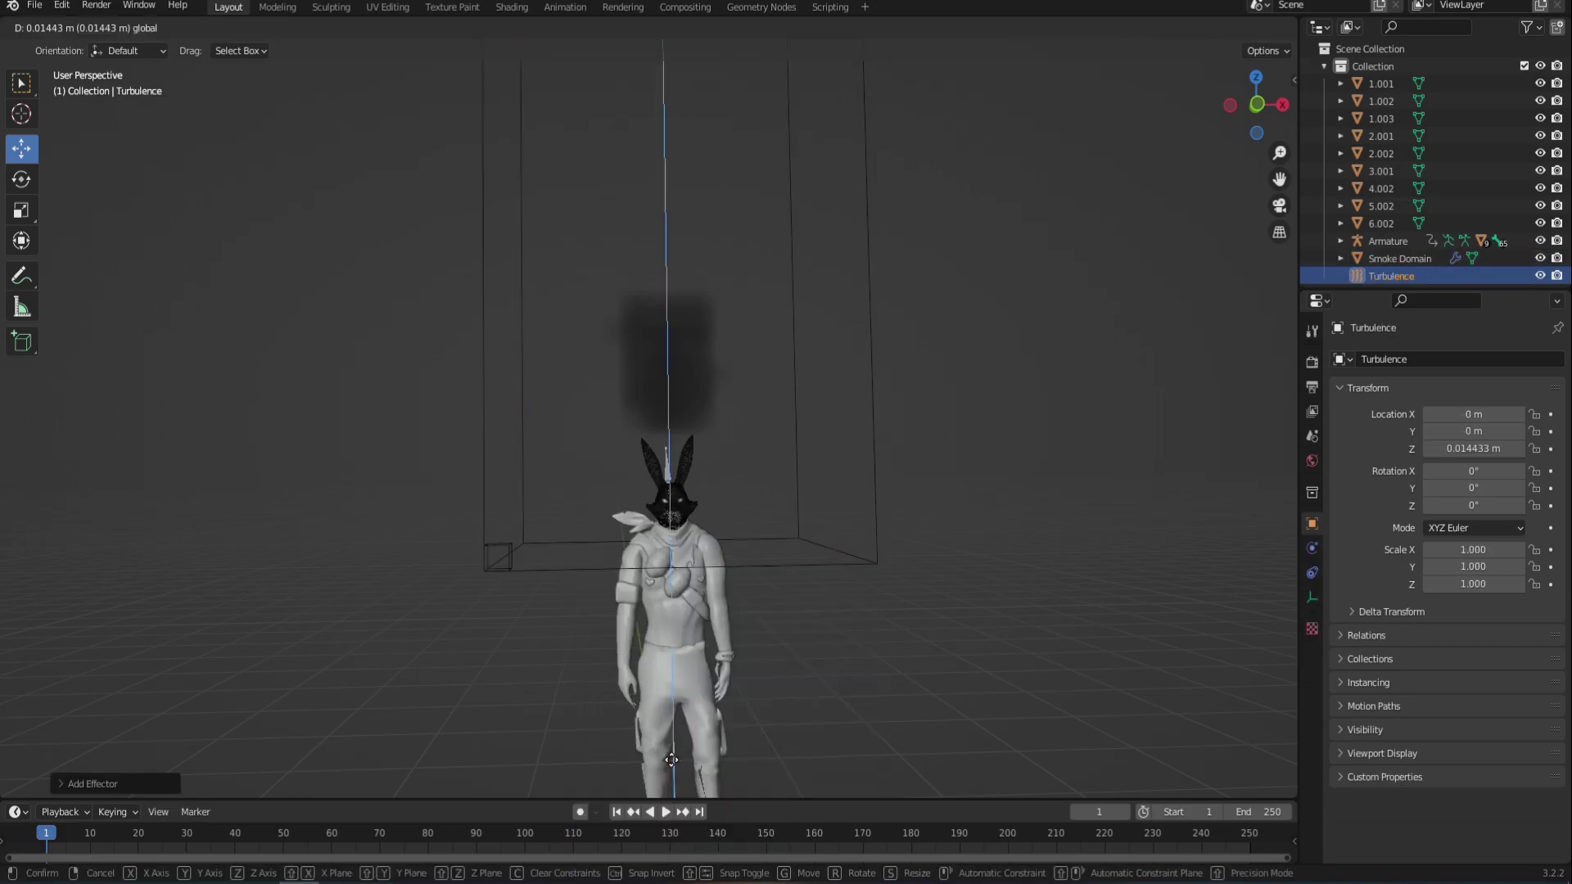
pyautogui.click(676, 232)
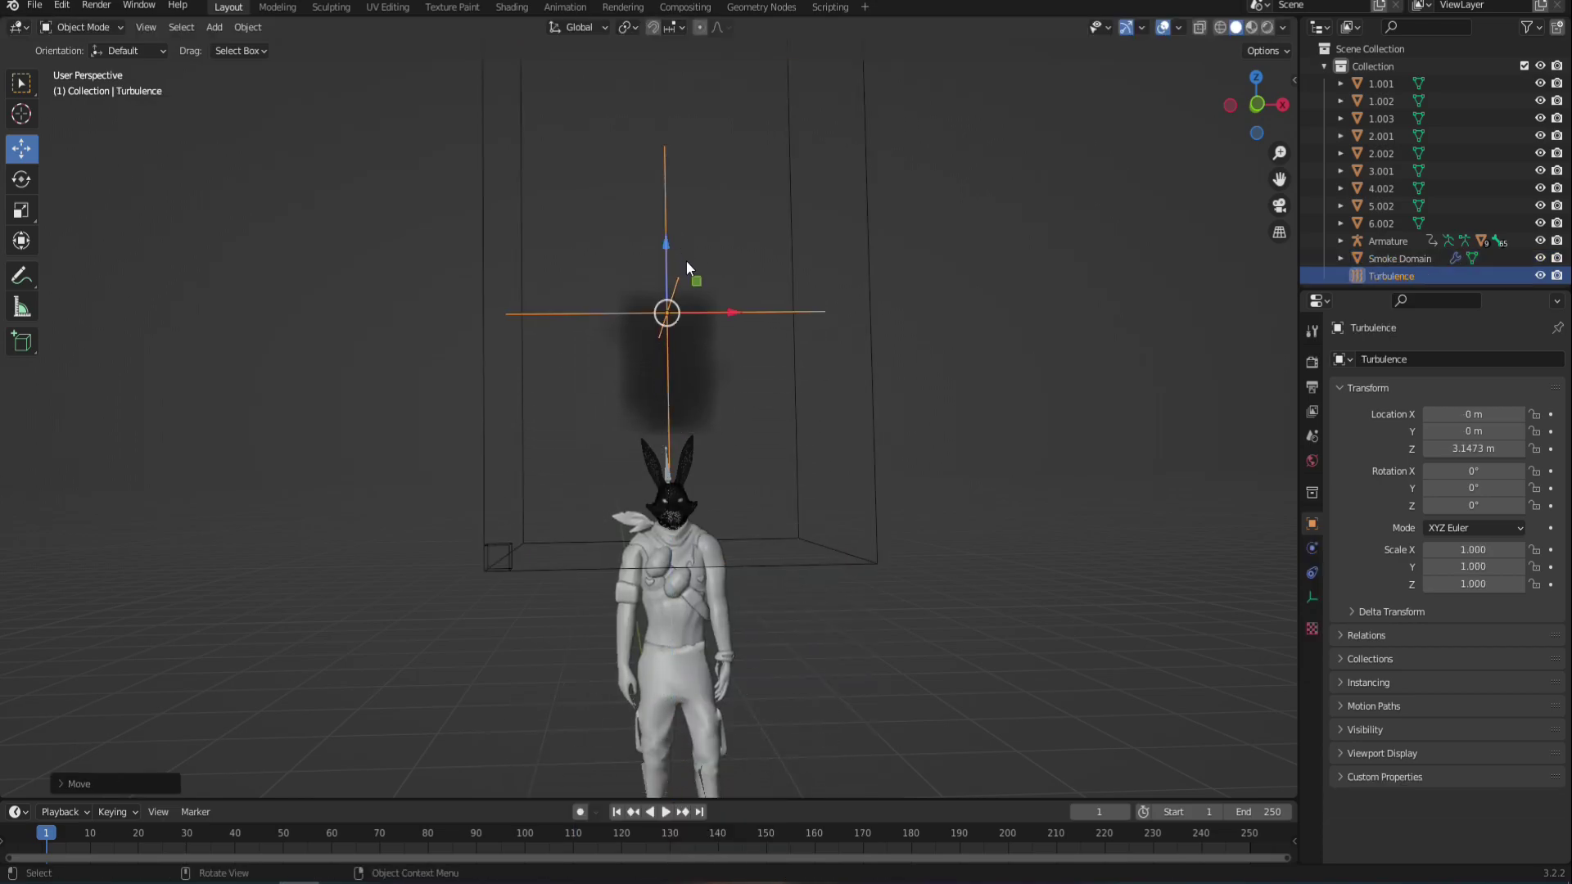
pyautogui.press('s')
pyautogui.click(665, 272)
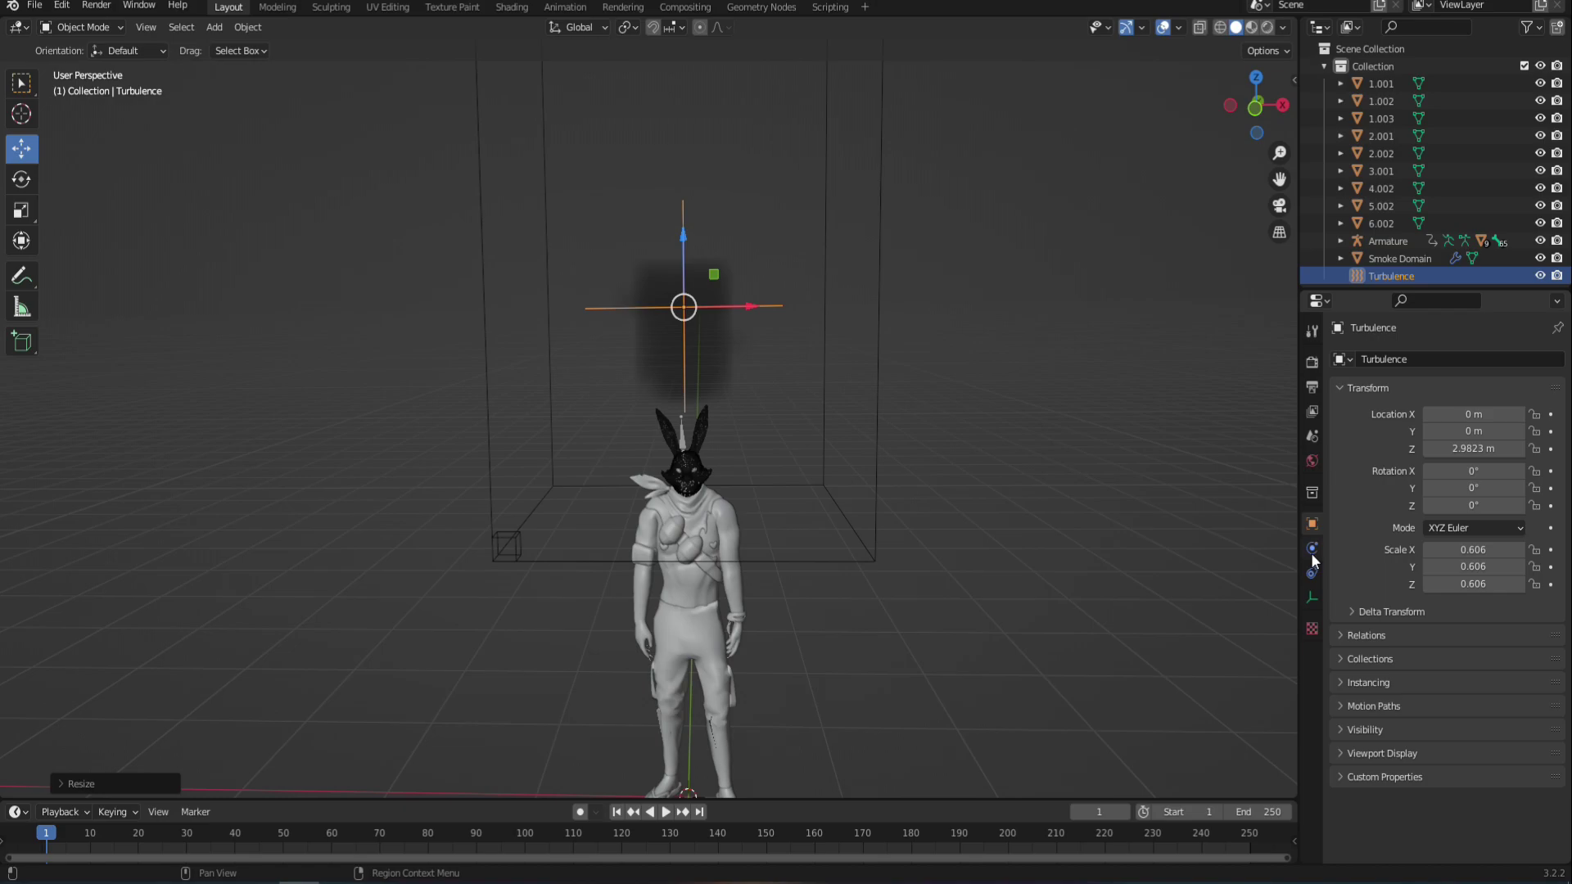
# Set the Turbulence field's Strength and Noise Amount to 0.4
pyautogui.click(1313, 559)
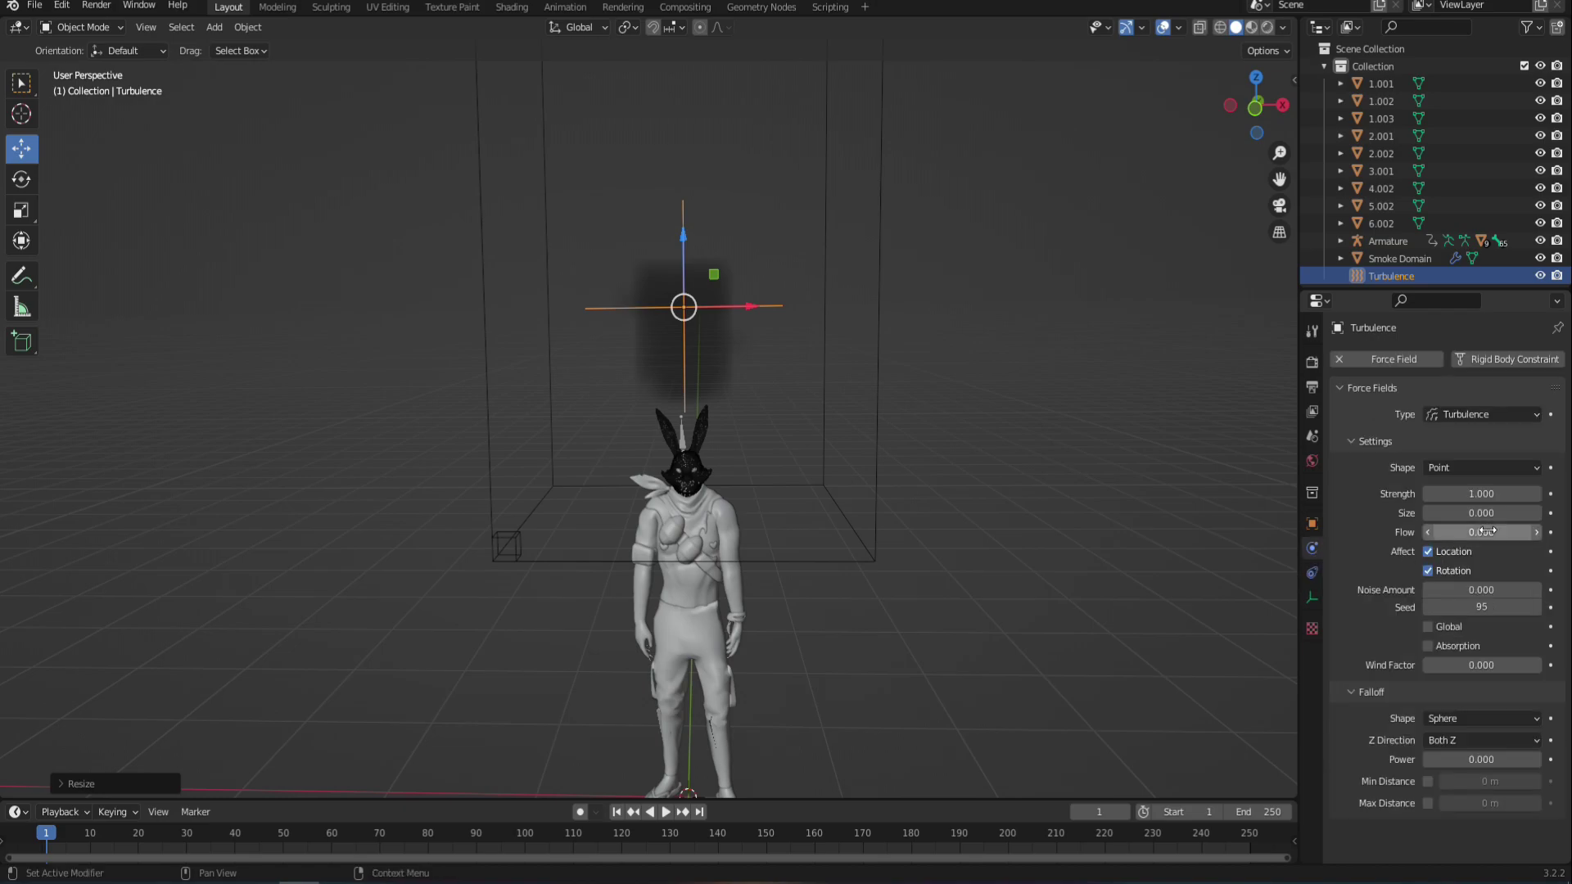
pyautogui.click(1512, 493)
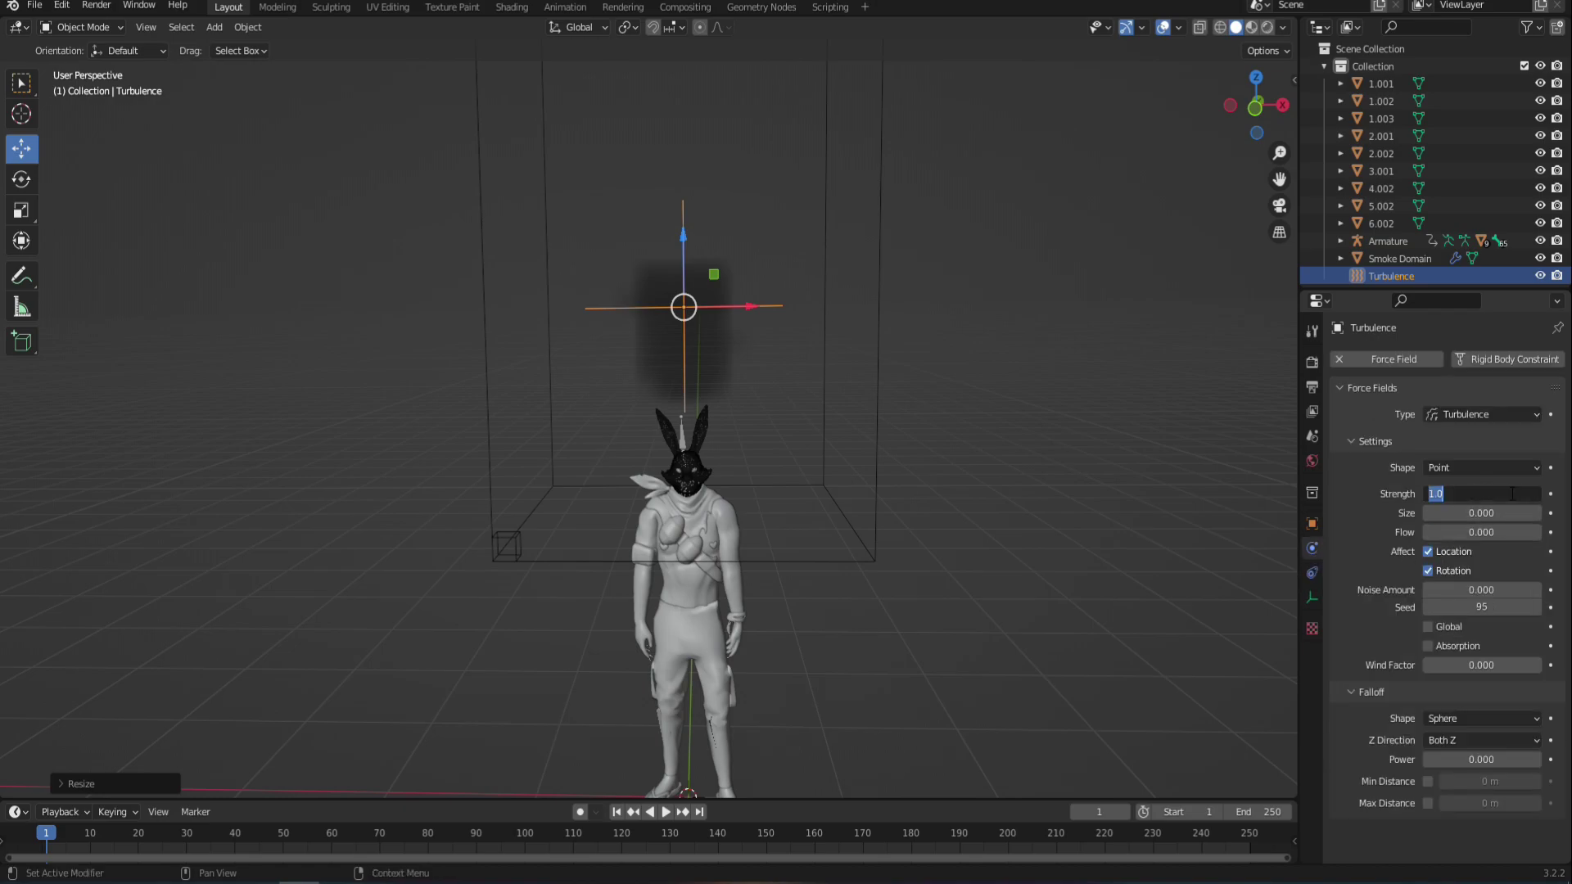
pyautogui.press('BackSpace')
pyautogui.press('Return')
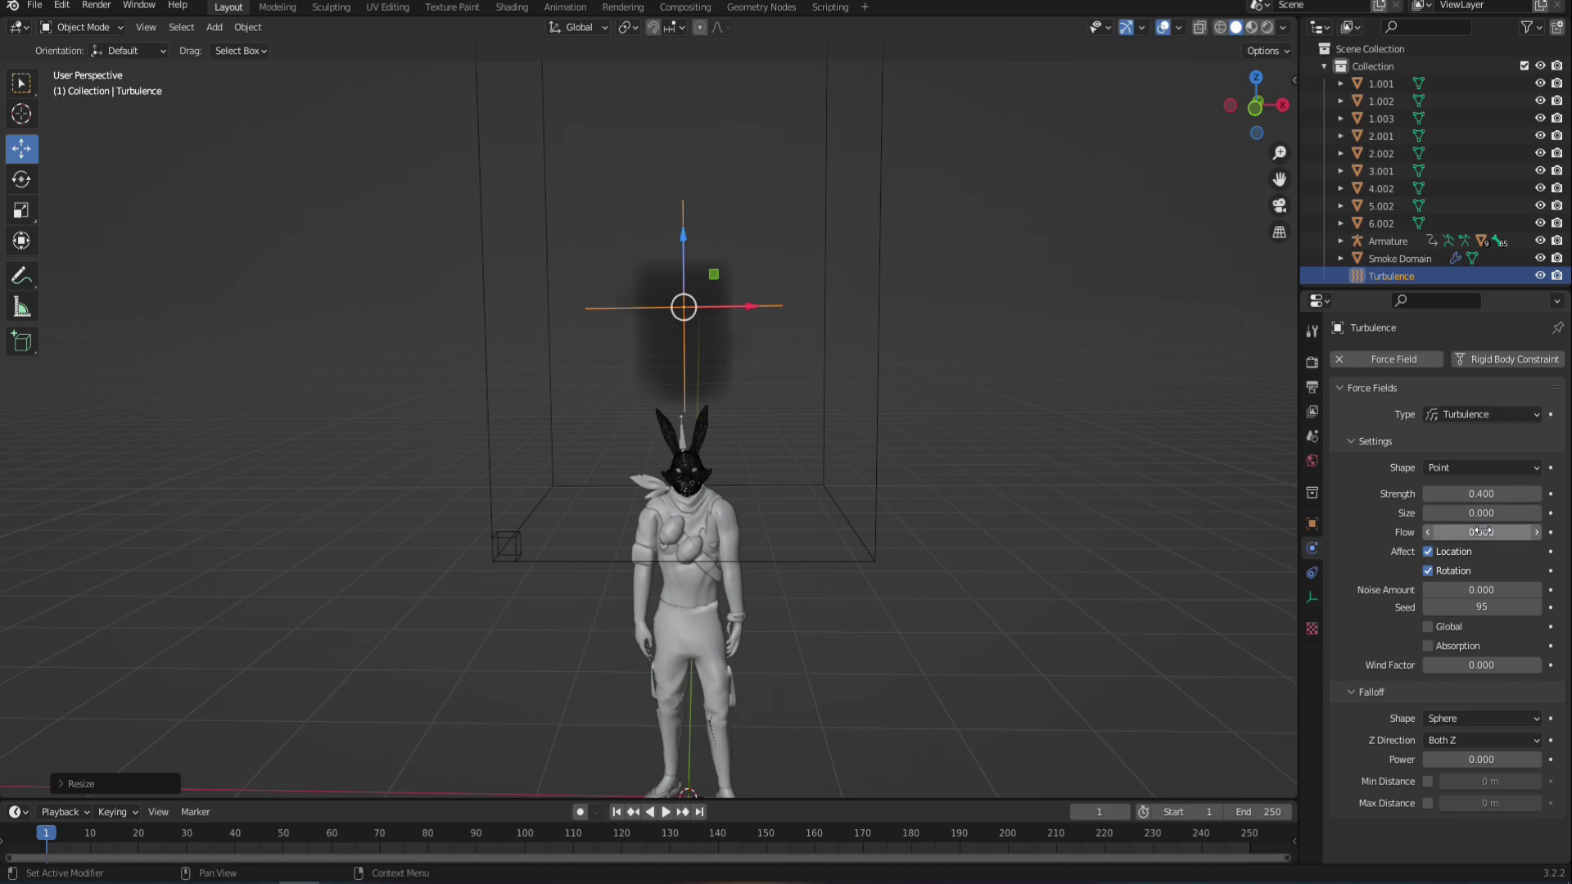
pyautogui.doubleClick(1464, 591)
pyautogui.press('BackSpace')
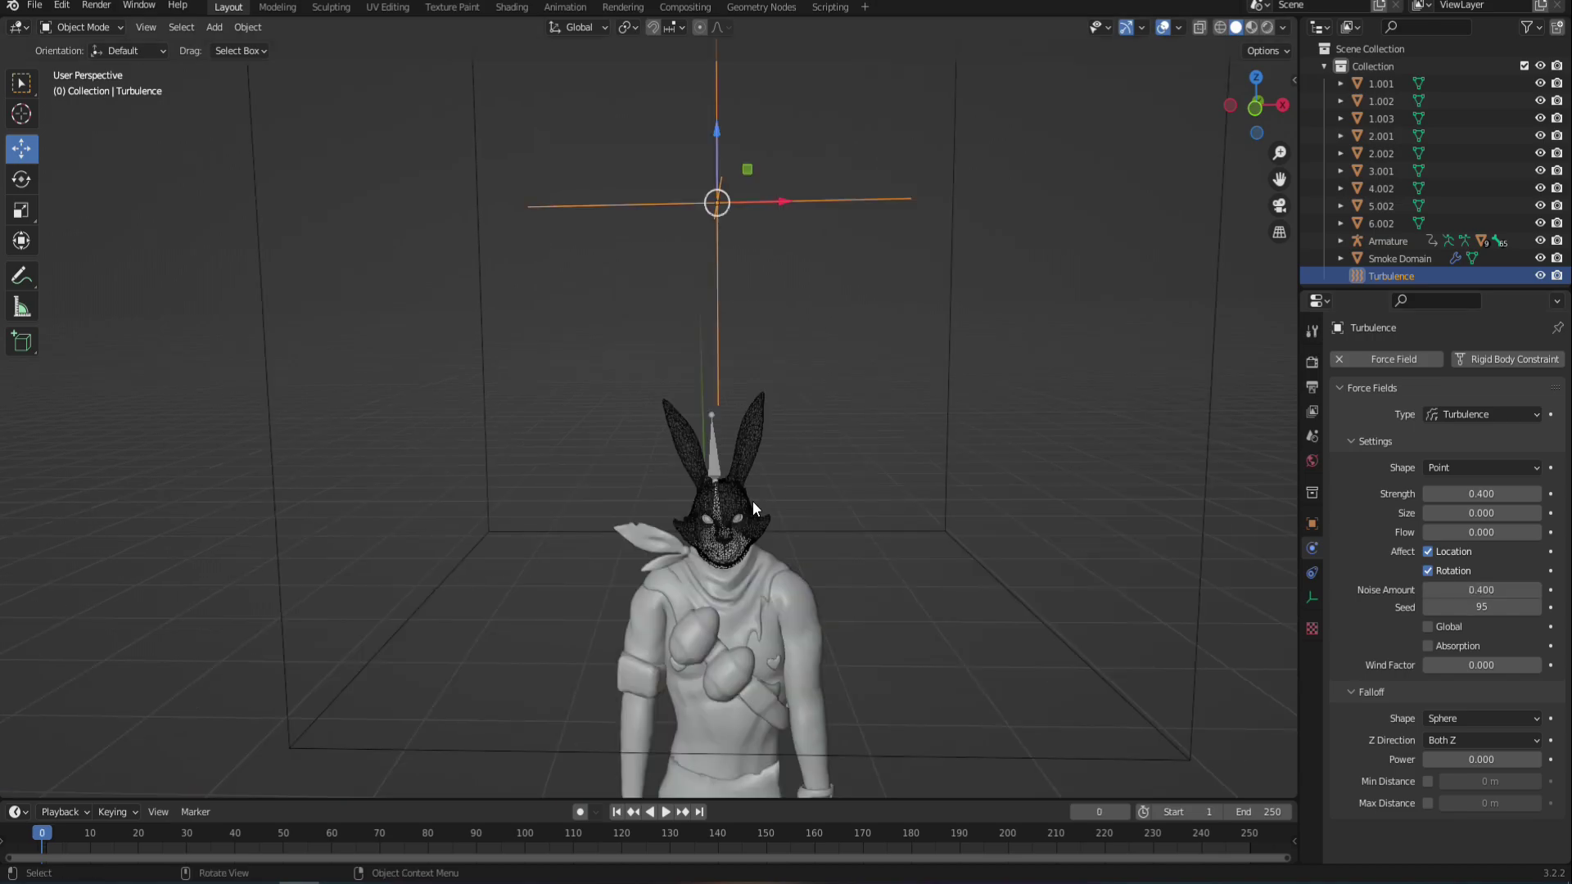
# Make the rabbit mask's fluid flow emit Fire with Fuel set to 2.0
pyautogui.click(740, 495)
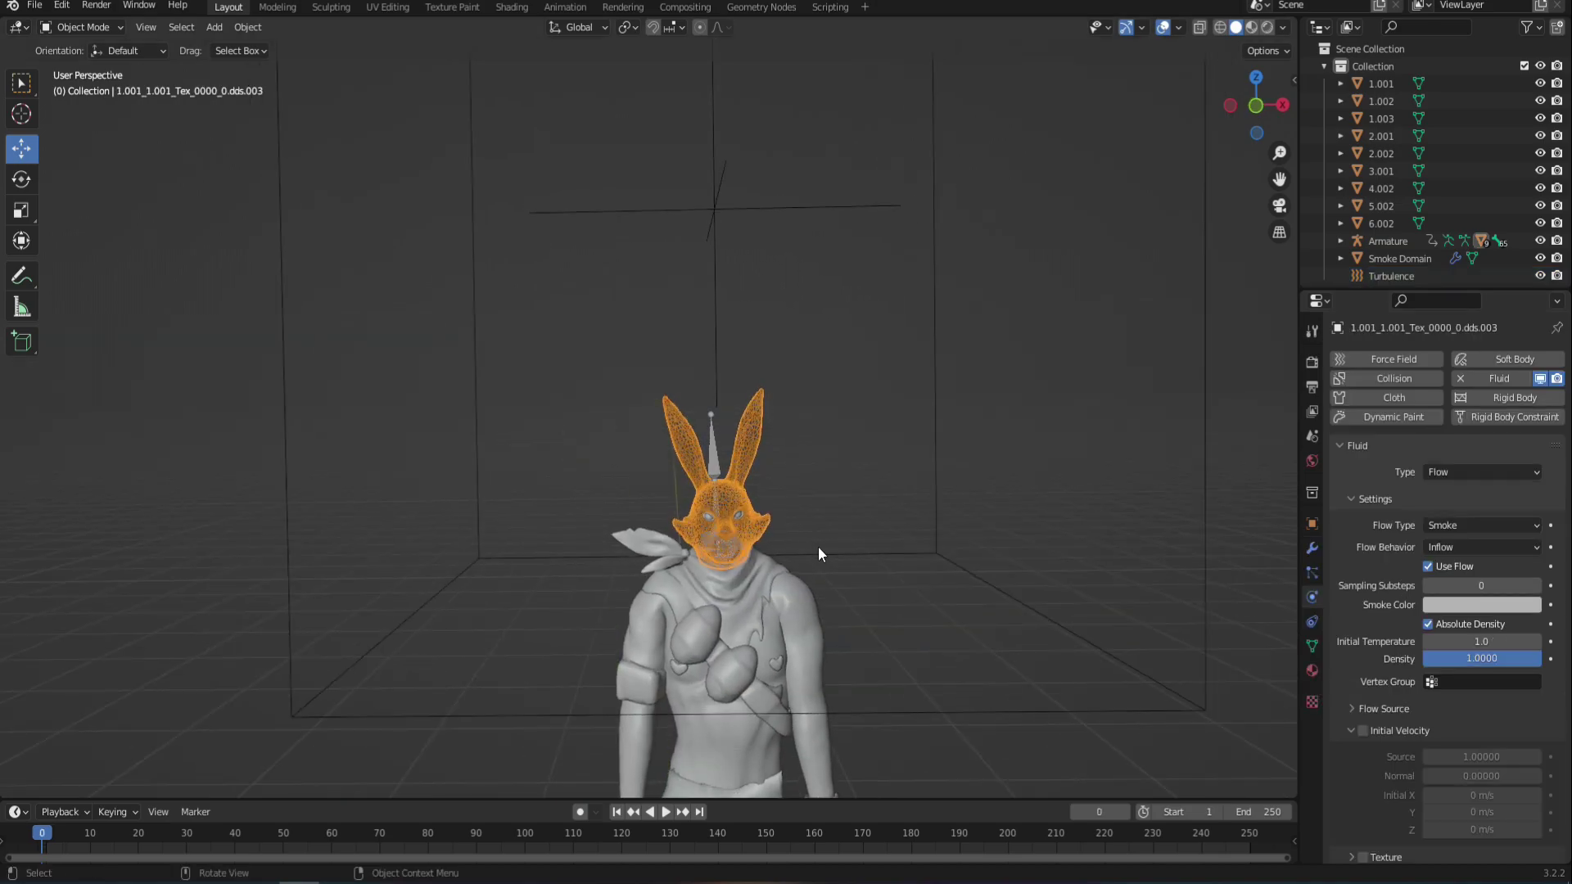
pyautogui.click(1487, 527)
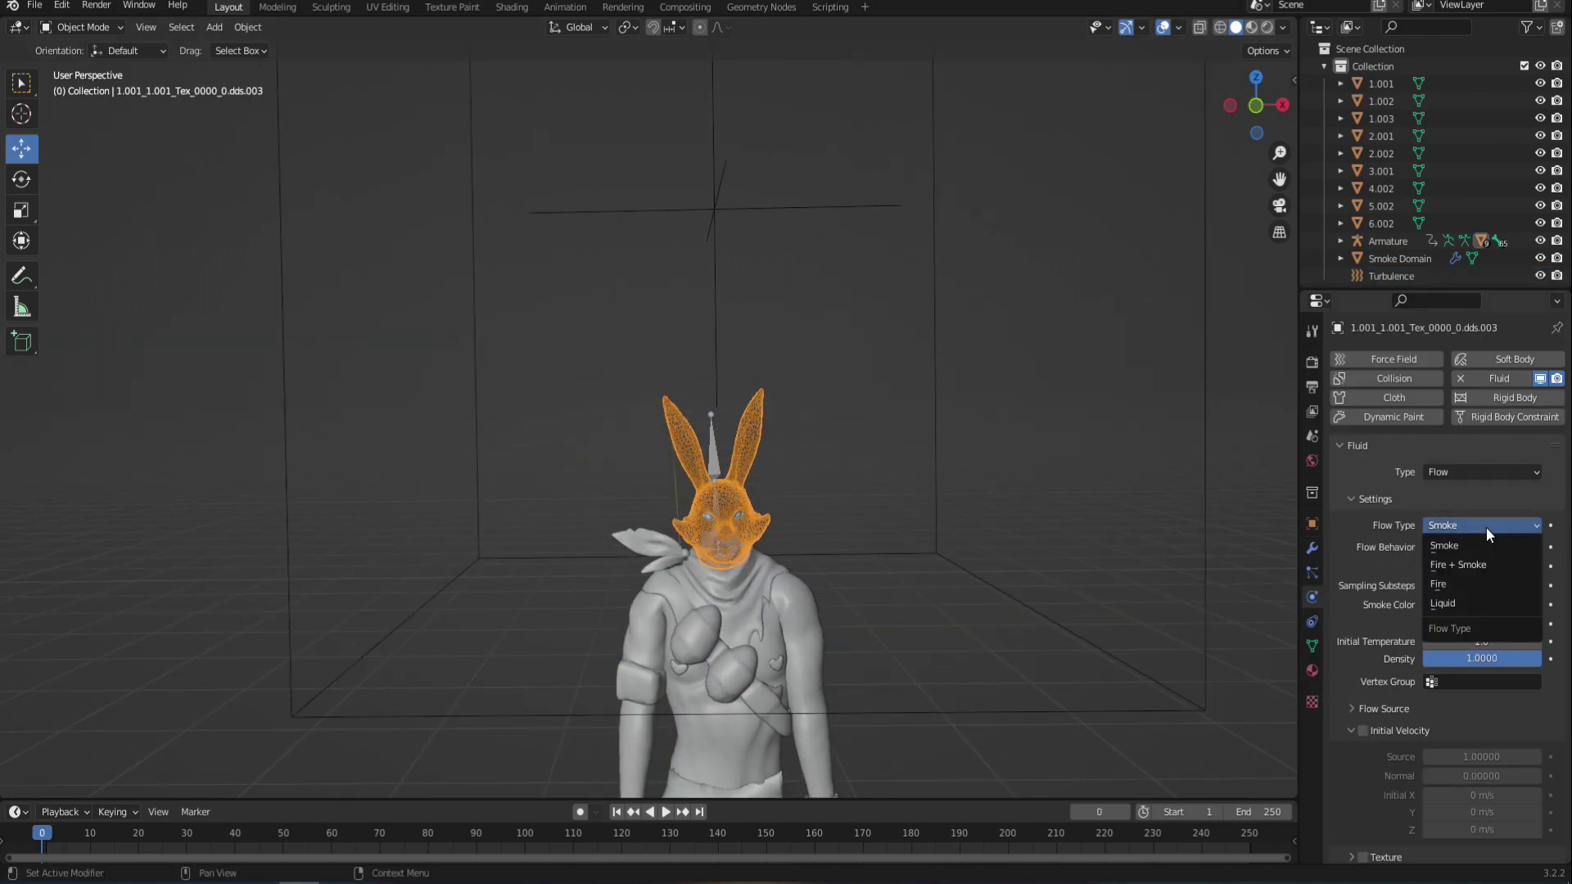
pyautogui.click(1448, 590)
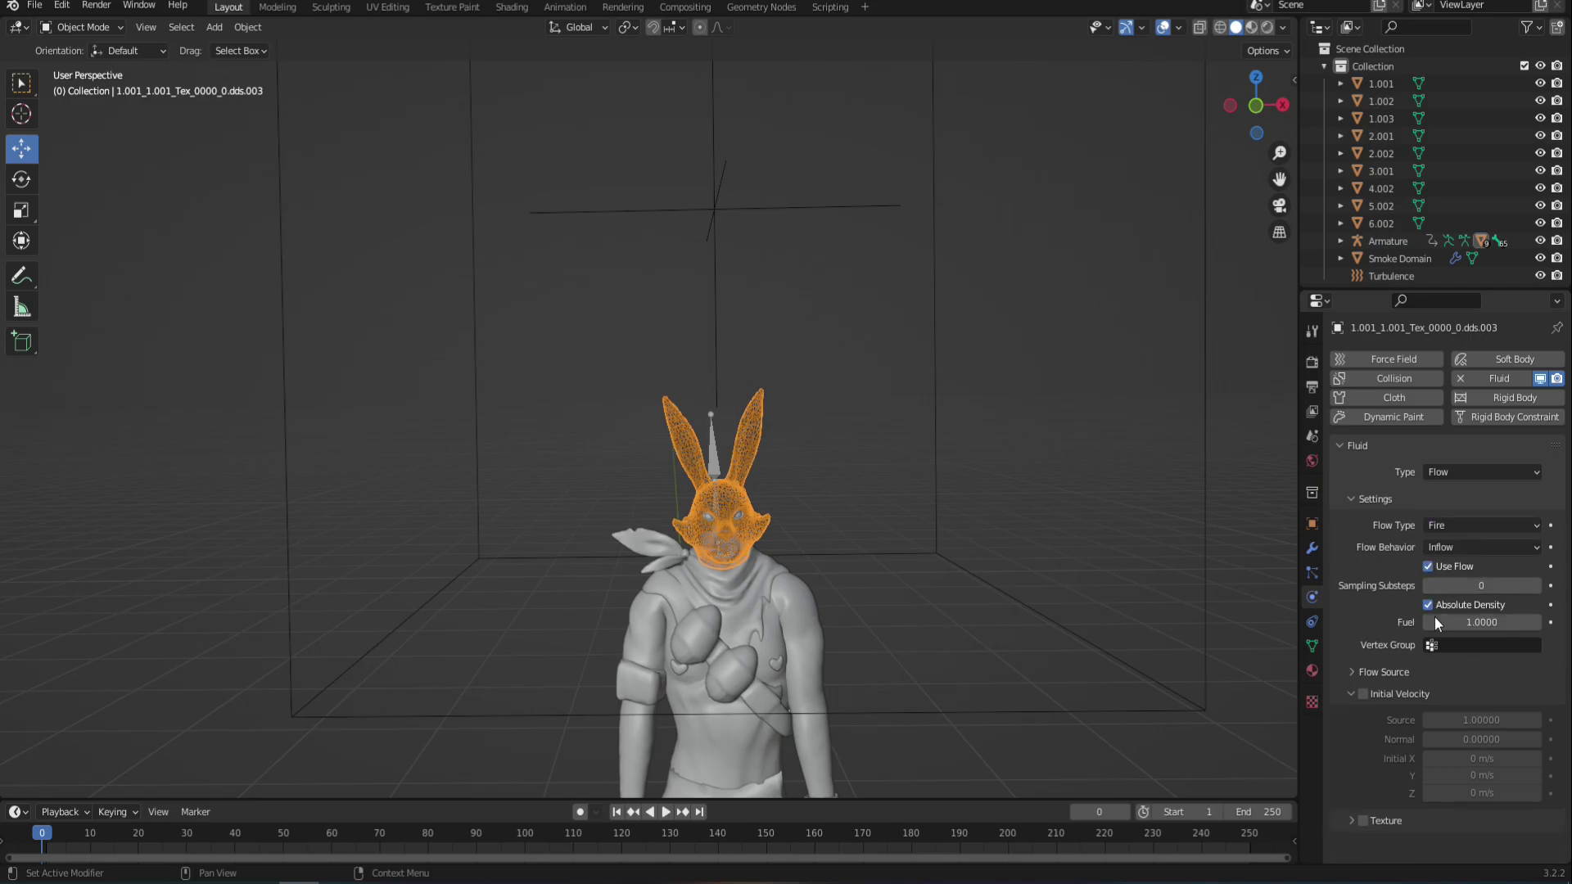
pyautogui.click(1479, 624)
pyautogui.write('2')
pyautogui.press('Return')
# Set Surface Emission to 1.0 and enable texture control of the flow
pyautogui.click(1348, 671)
pyautogui.click(1484, 740)
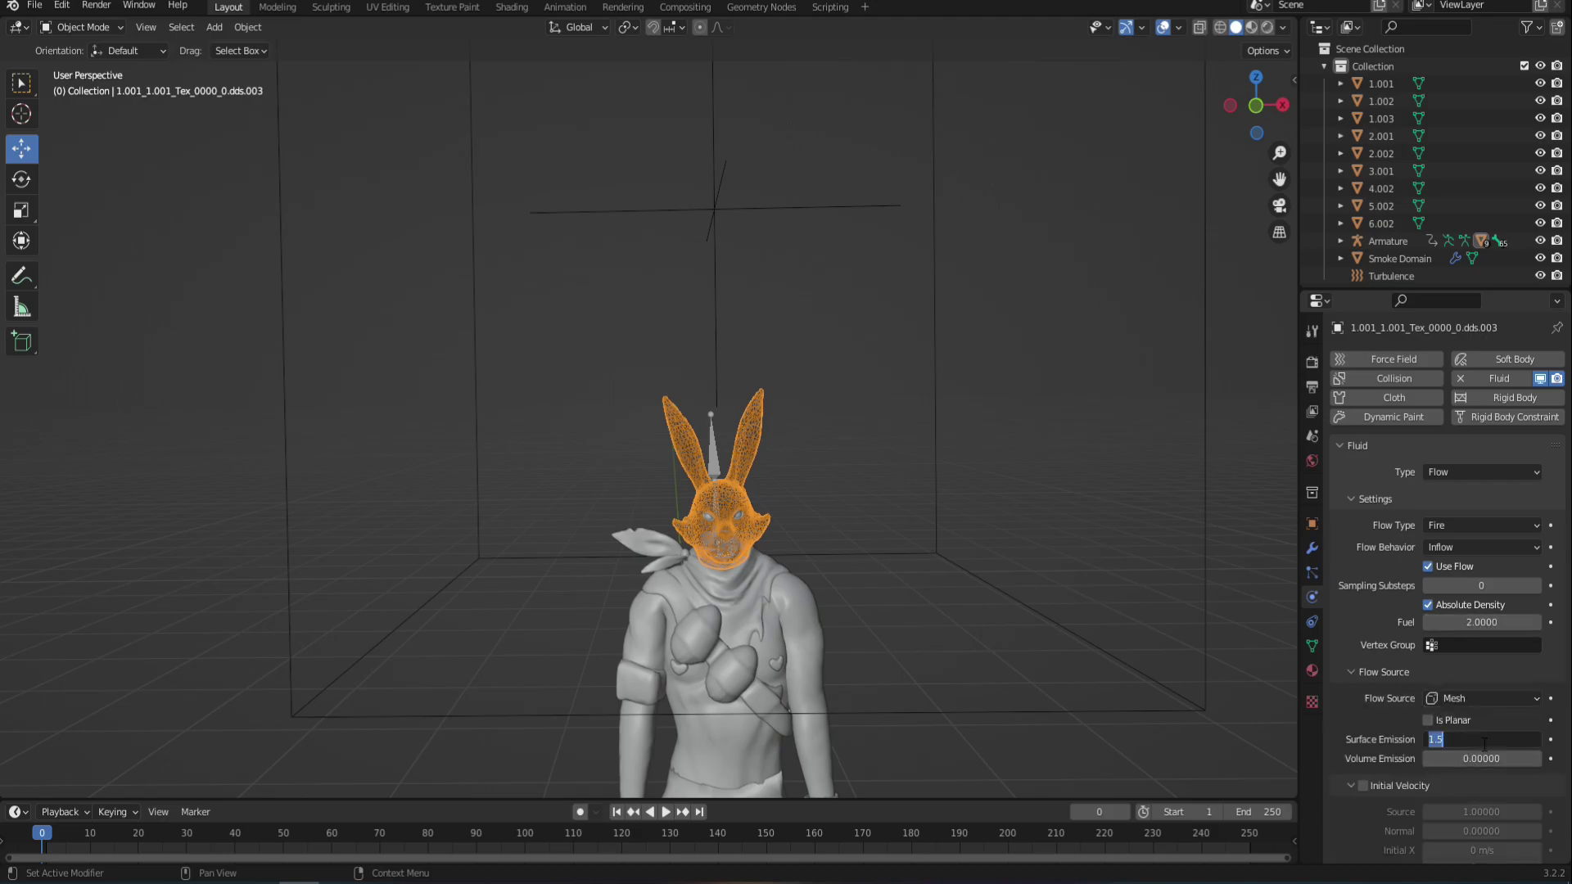
pyautogui.write('1')
pyautogui.press('Return')
pyautogui.scroll(-2, 1396, 752)
pyautogui.click(1365, 851)
pyautogui.scroll(-3, 1359, 819)
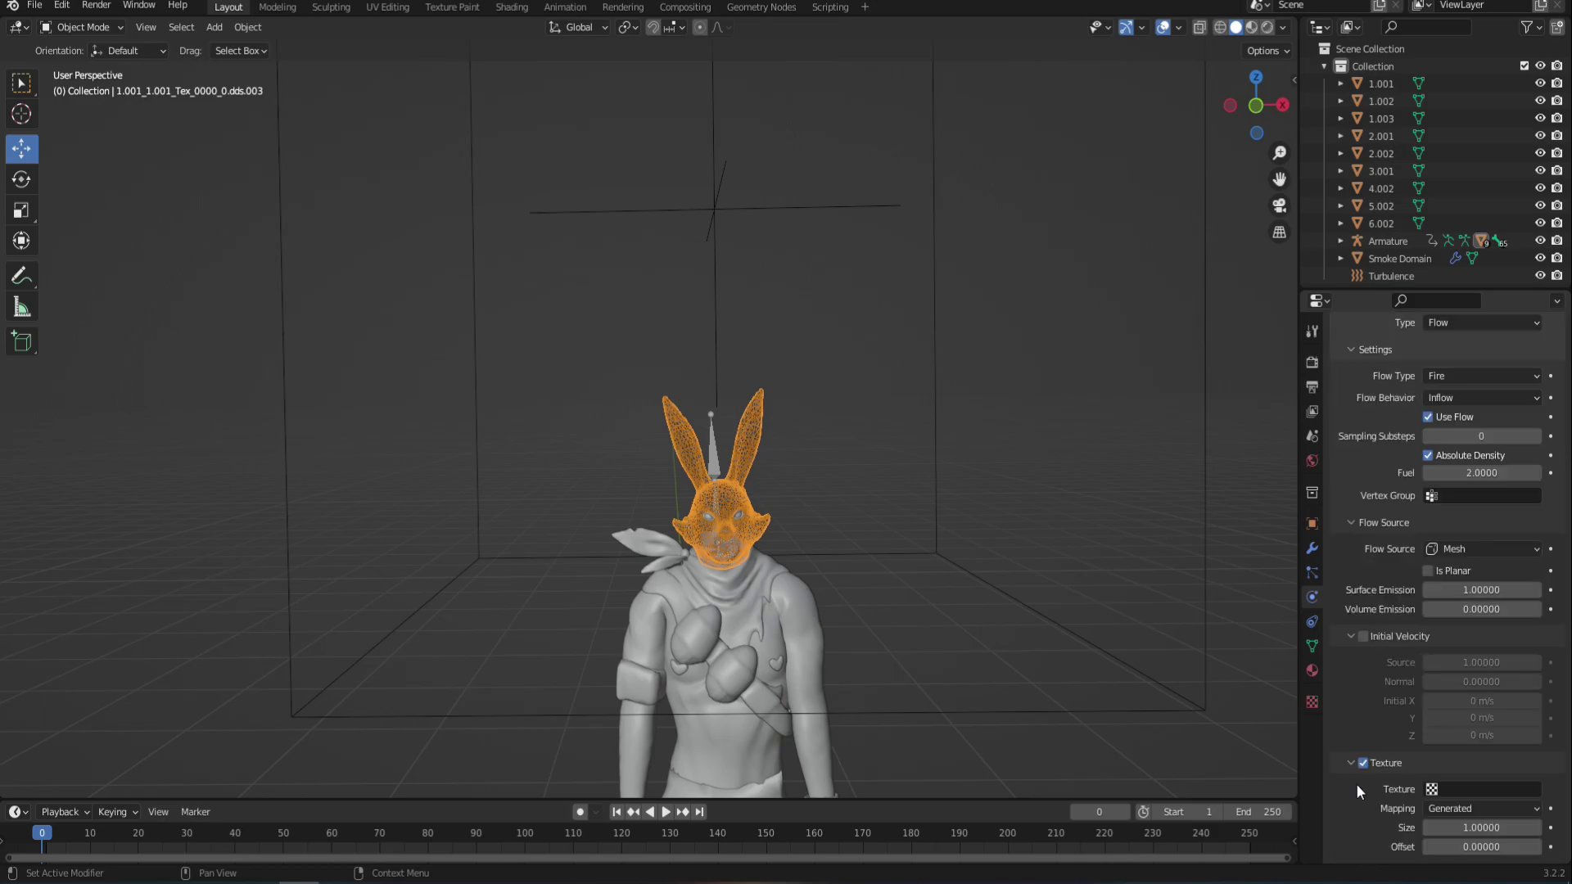
# Create a new Clouds texture with size 0.10
pyautogui.click(1312, 702)
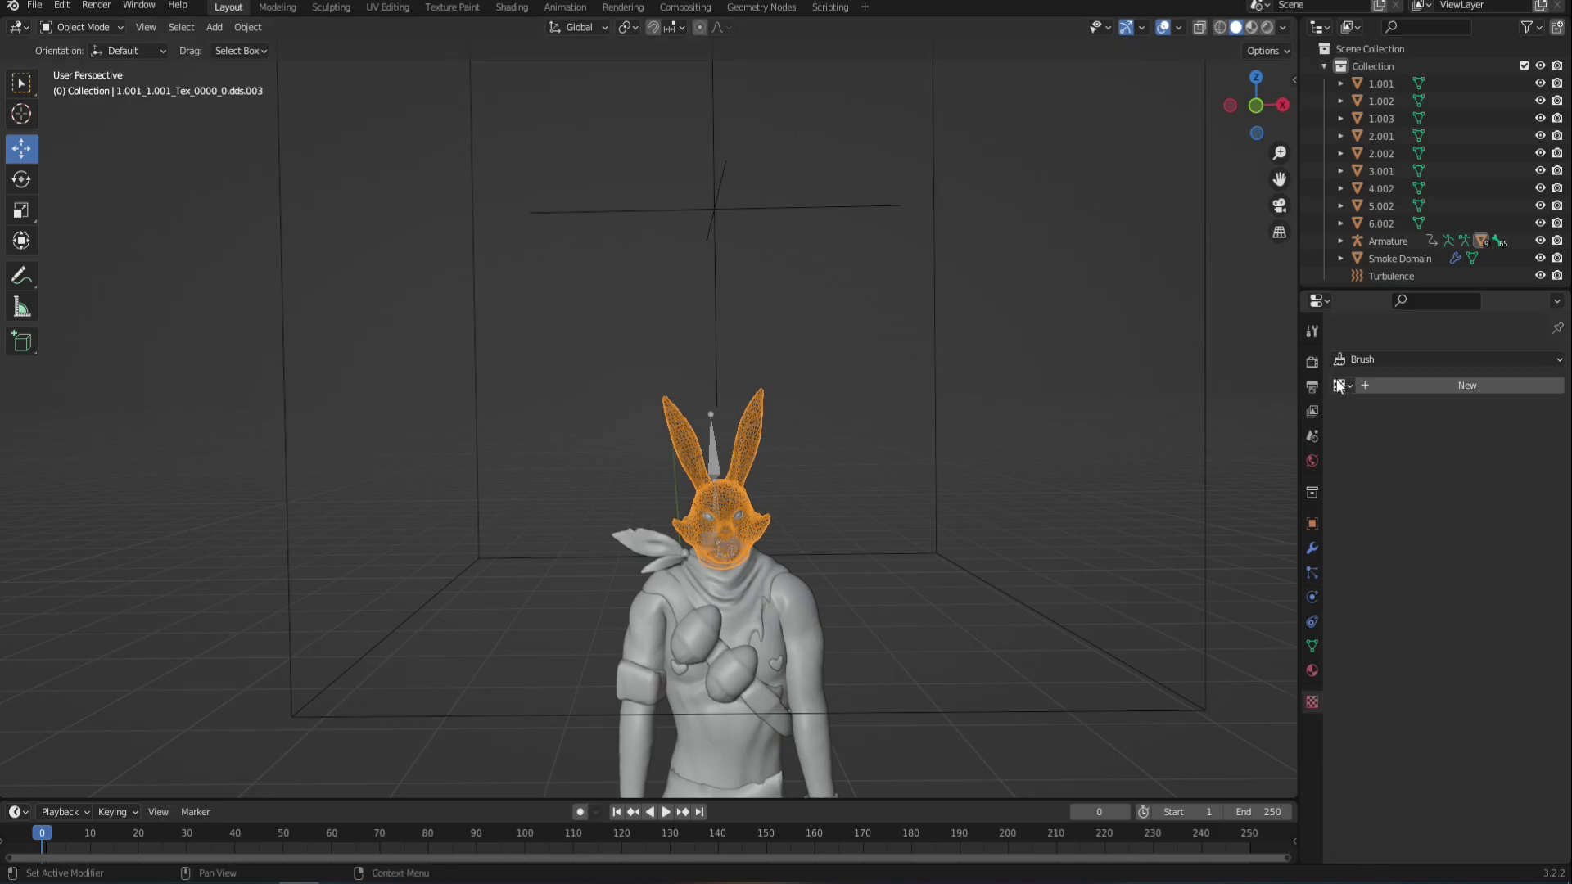
pyautogui.click(1342, 385)
pyautogui.click(1436, 386)
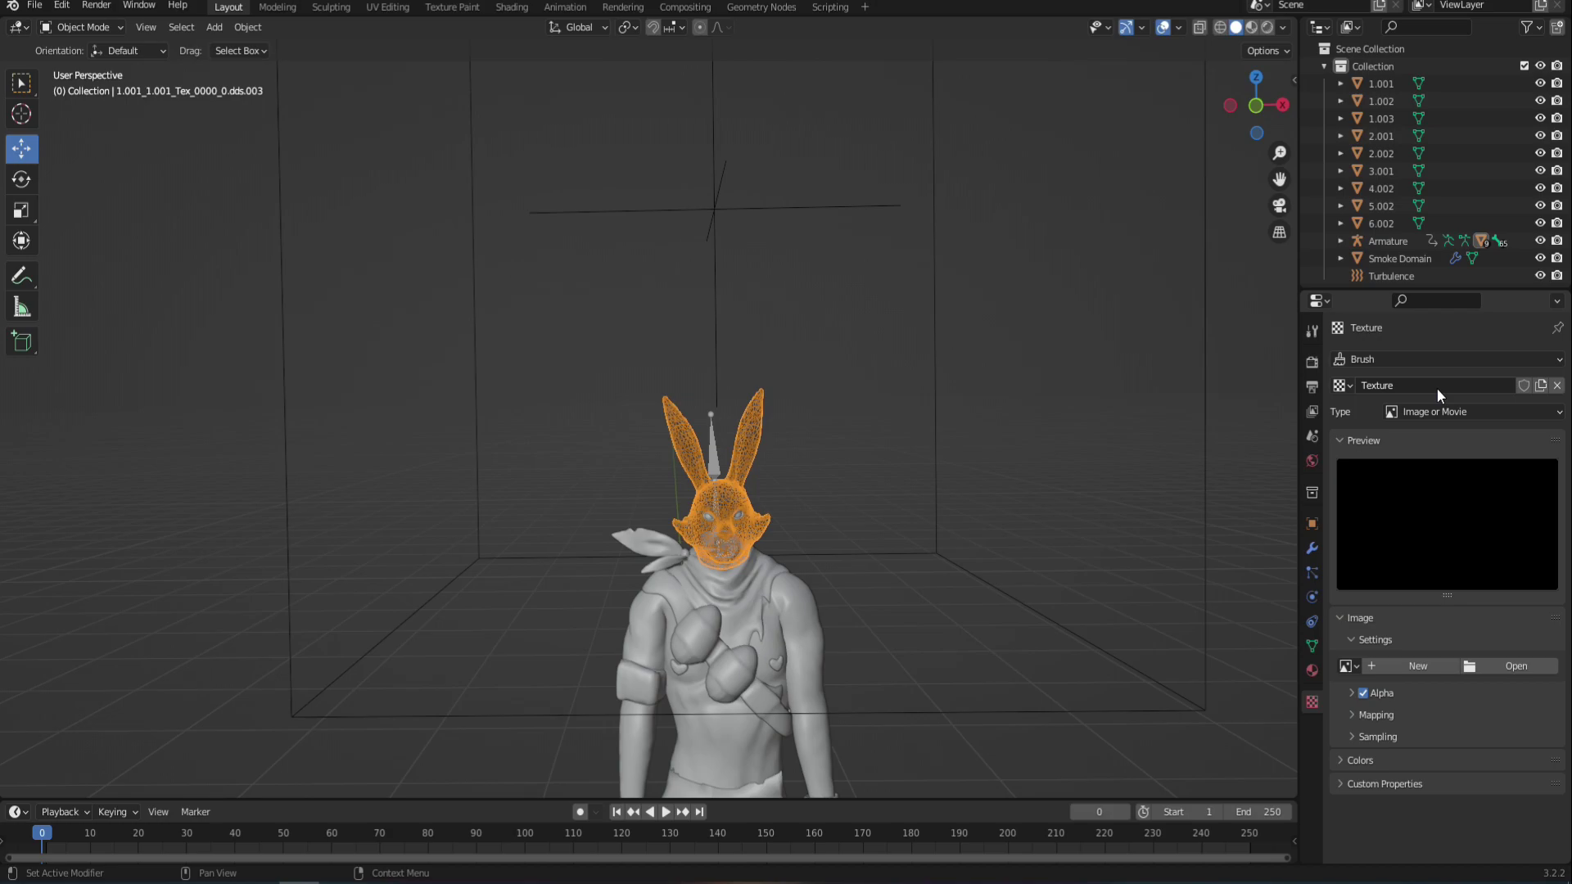
pyautogui.click(1462, 414)
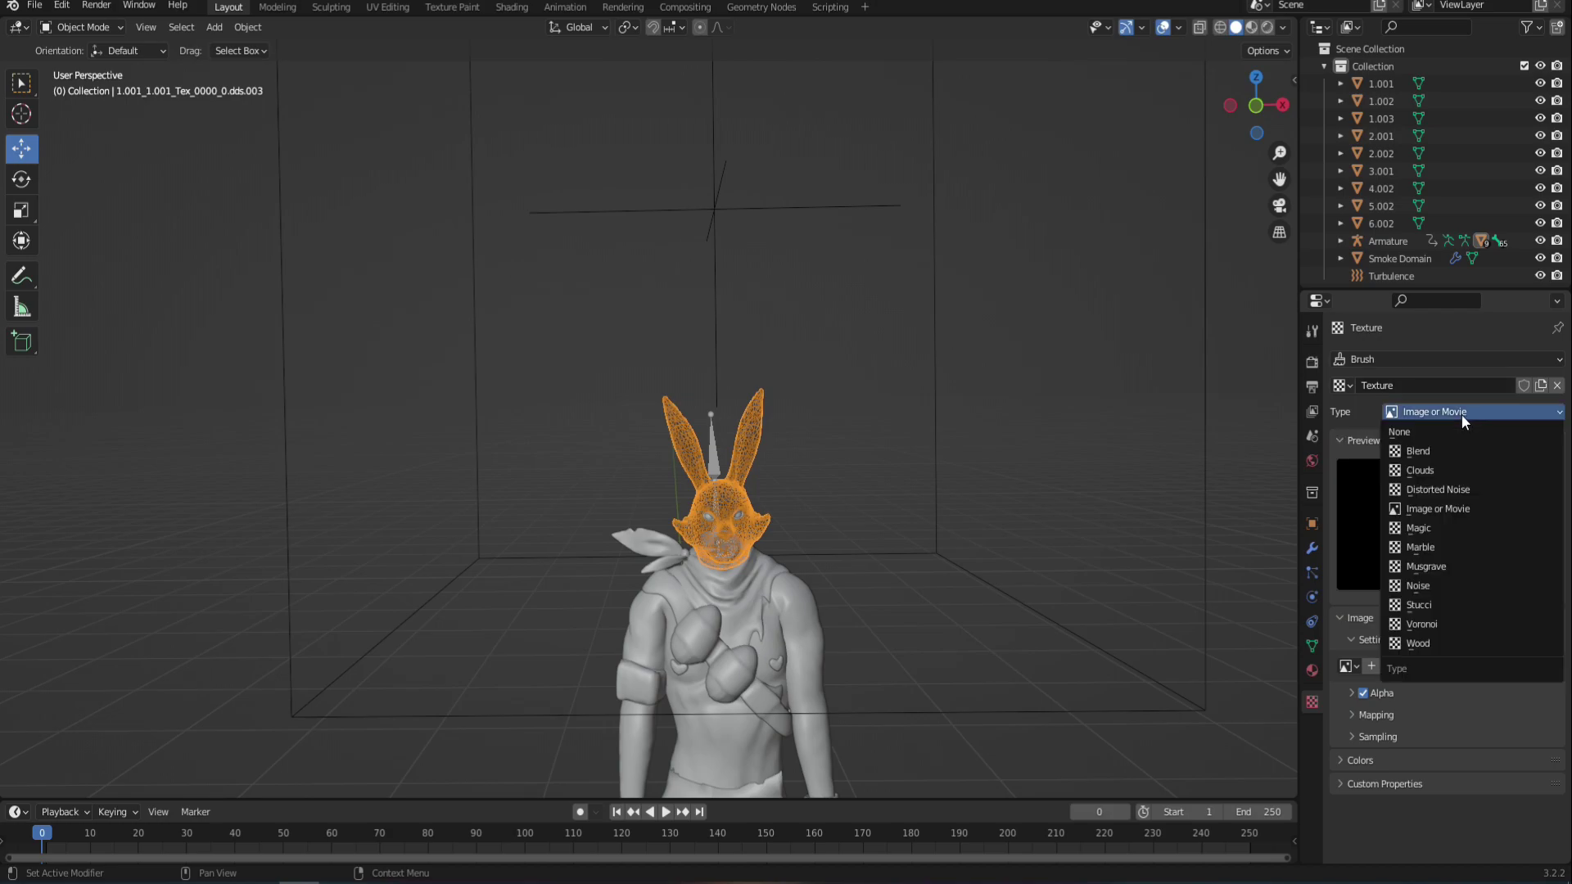
pyautogui.click(1451, 467)
pyautogui.click(1483, 723)
pyautogui.press('BackSpace')
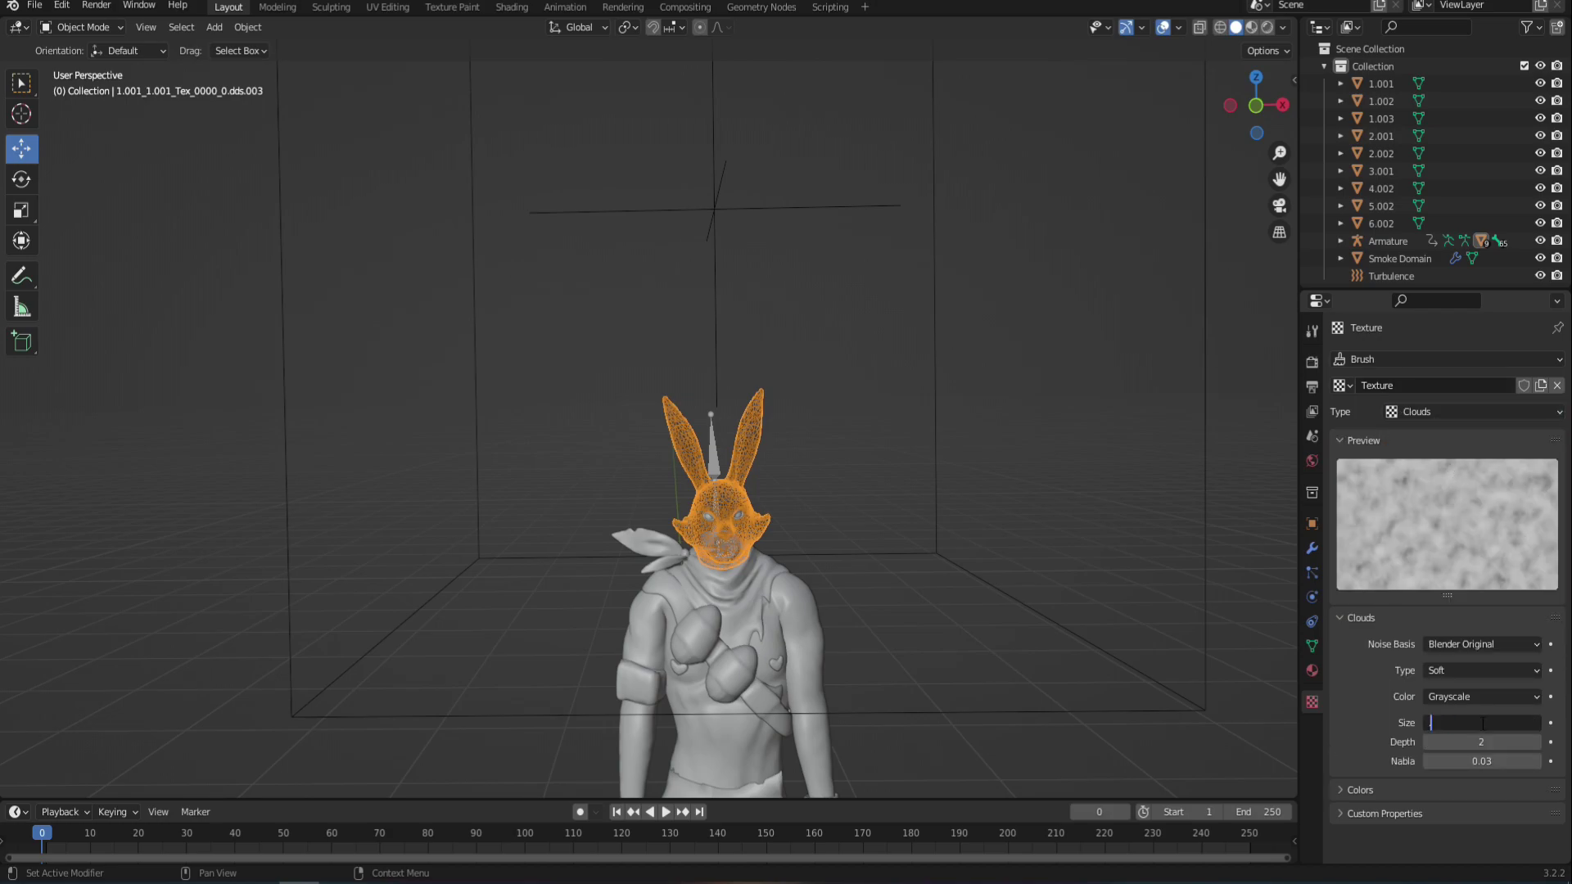
pyautogui.write('1')
pyautogui.press('Return')
# Raise the Clouds texture's contrast in its colour adjustments
pyautogui.click(1347, 791)
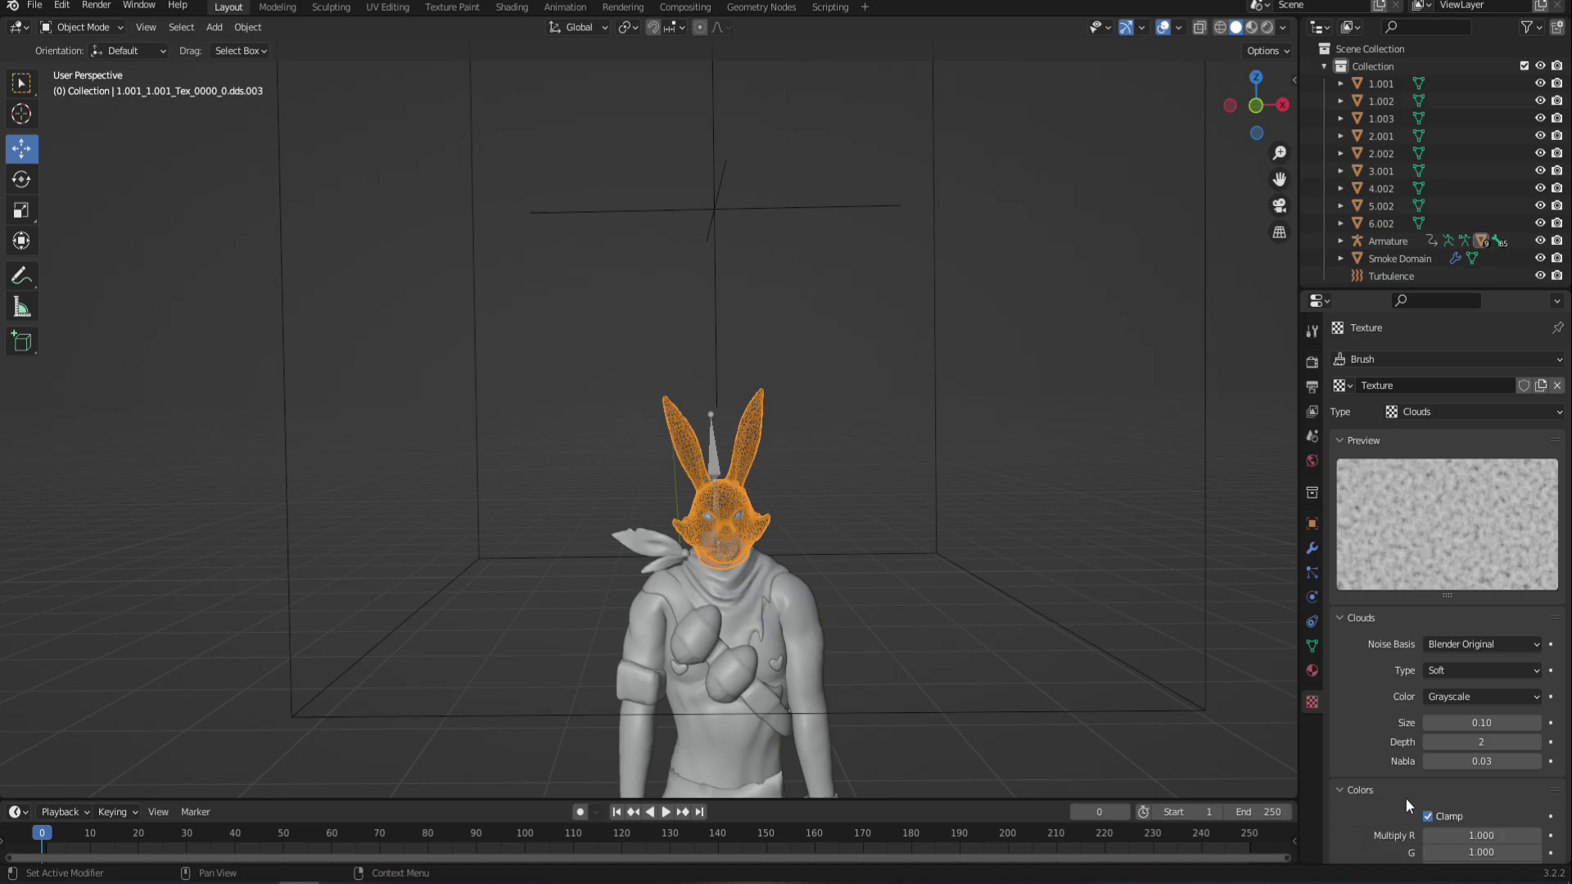
pyautogui.scroll(-1, 1405, 797)
pyautogui.scroll(-3, 1413, 832)
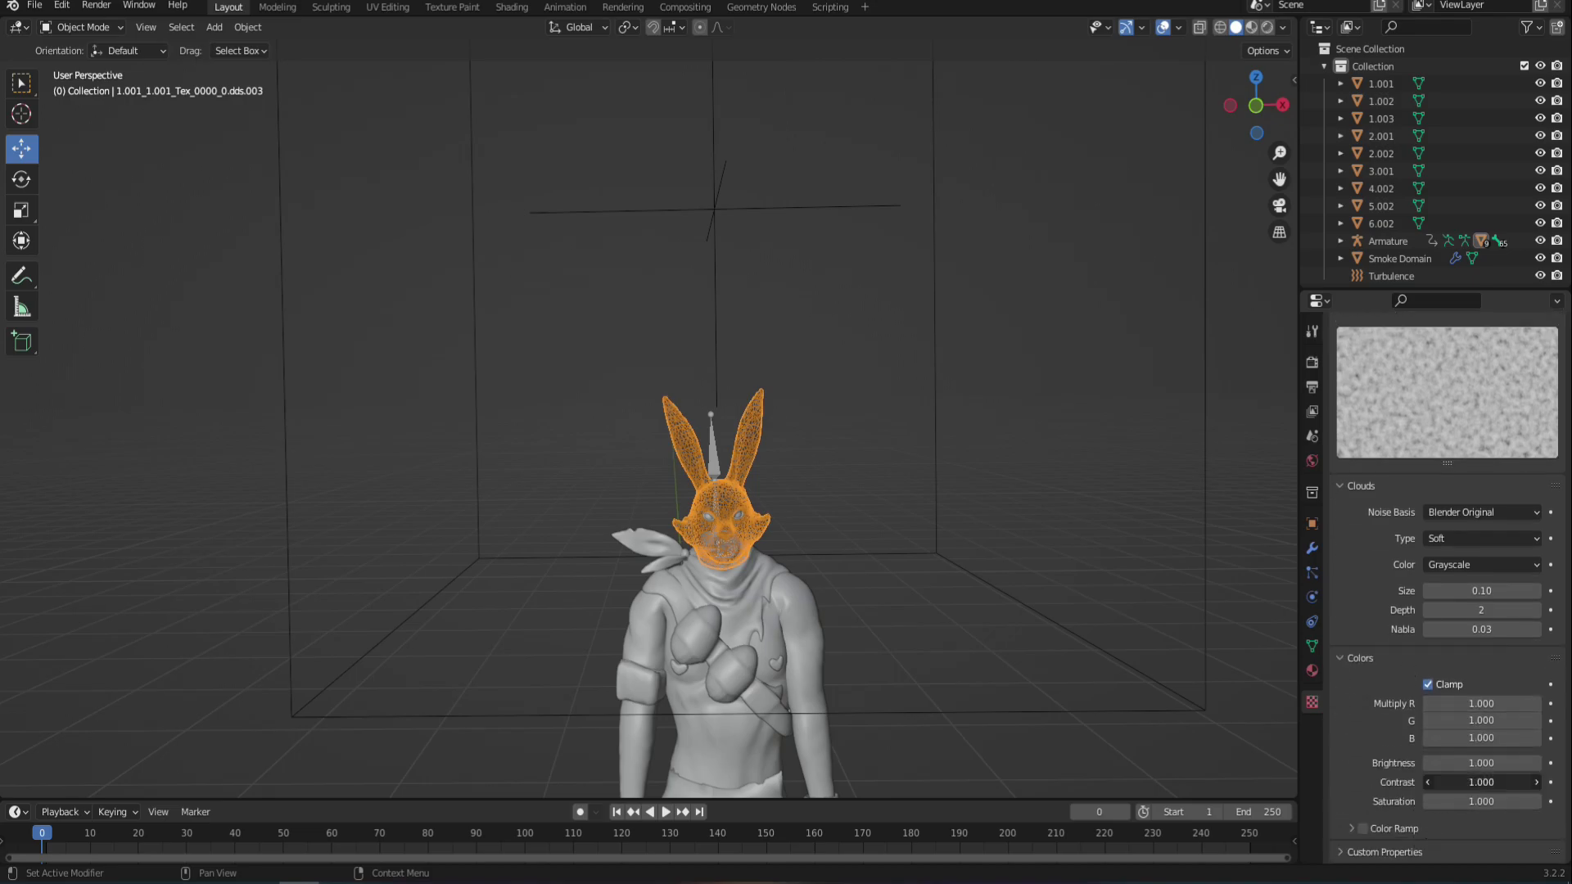
pyautogui.click(1467, 781)
pyautogui.write('5')
pyautogui.press('Return')
pyautogui.scroll(3, 1392, 696)
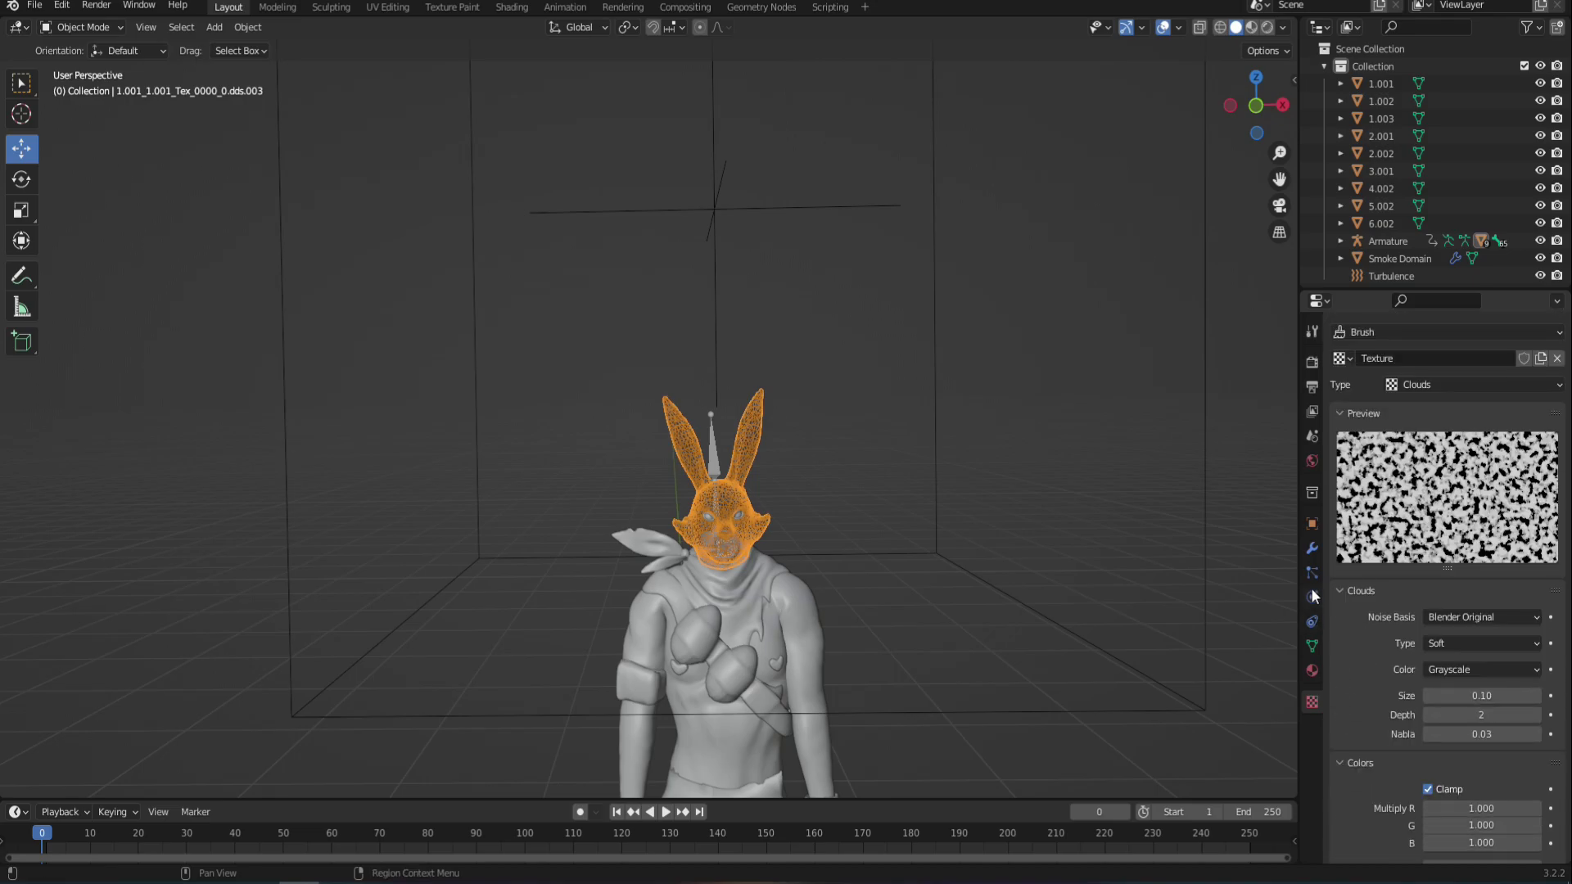
# Assign the Clouds texture named Texture to the mask's fire flow
pyautogui.click(1309, 594)
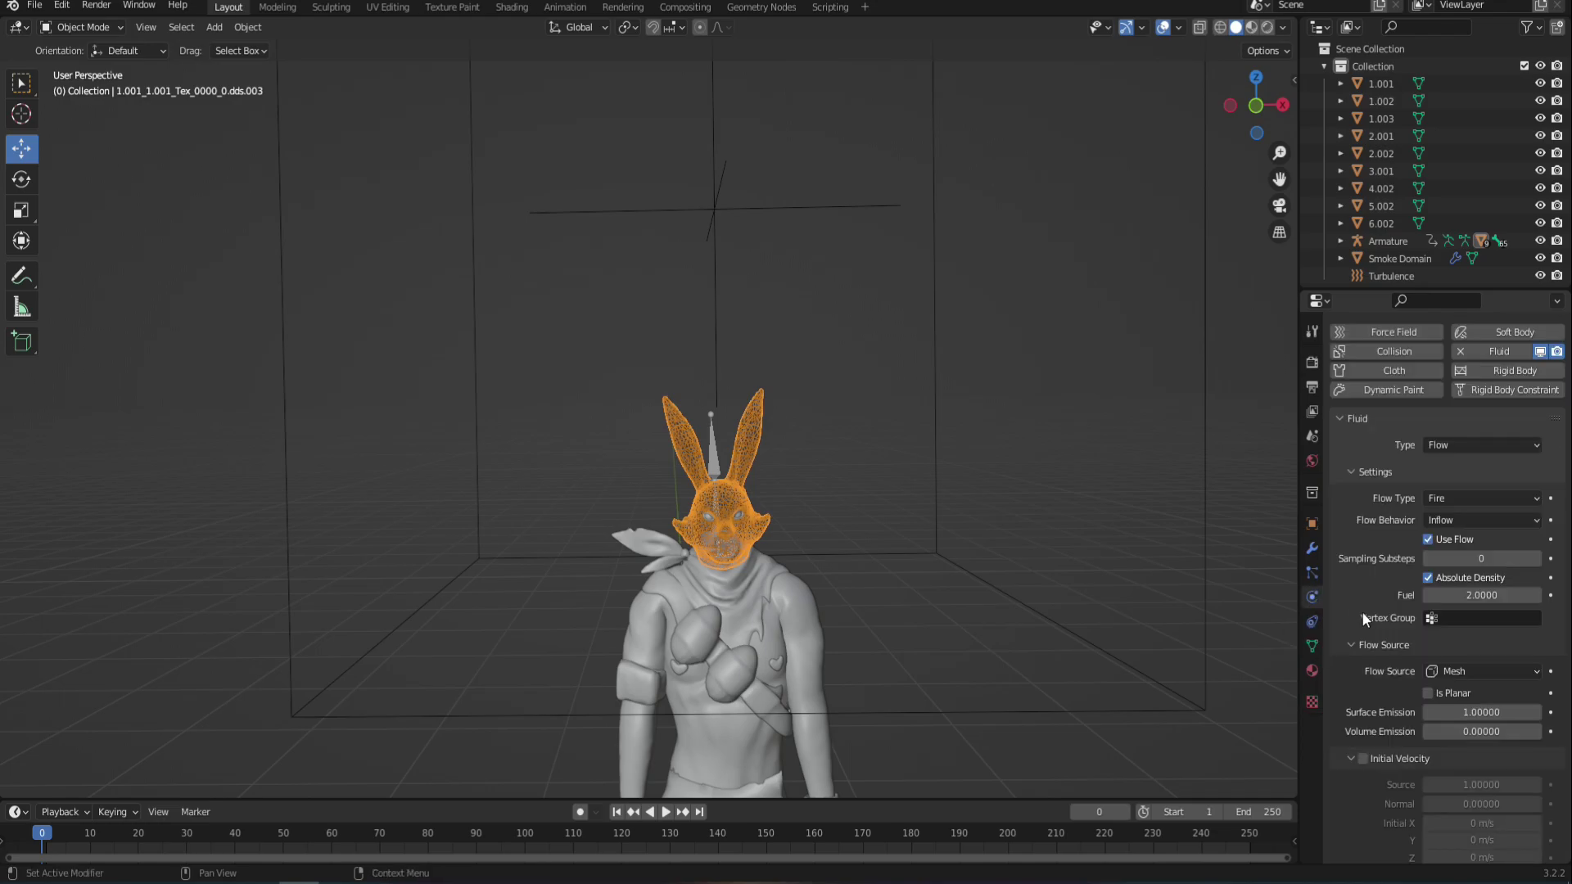
pyautogui.scroll(-3, 1441, 737)
pyautogui.click(1446, 789)
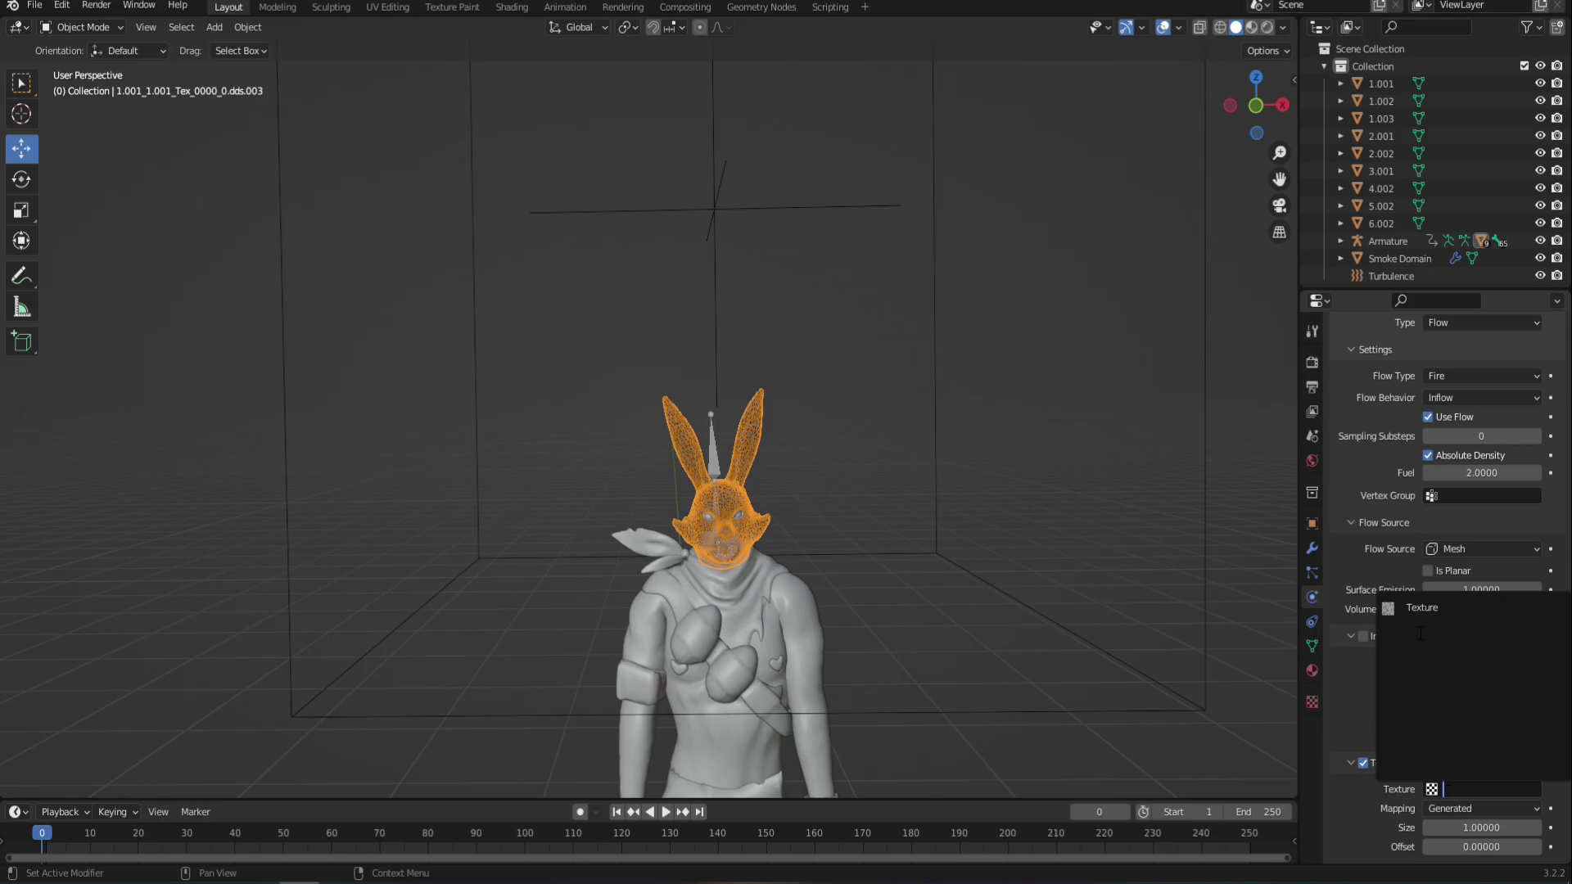
pyautogui.click(1418, 610)
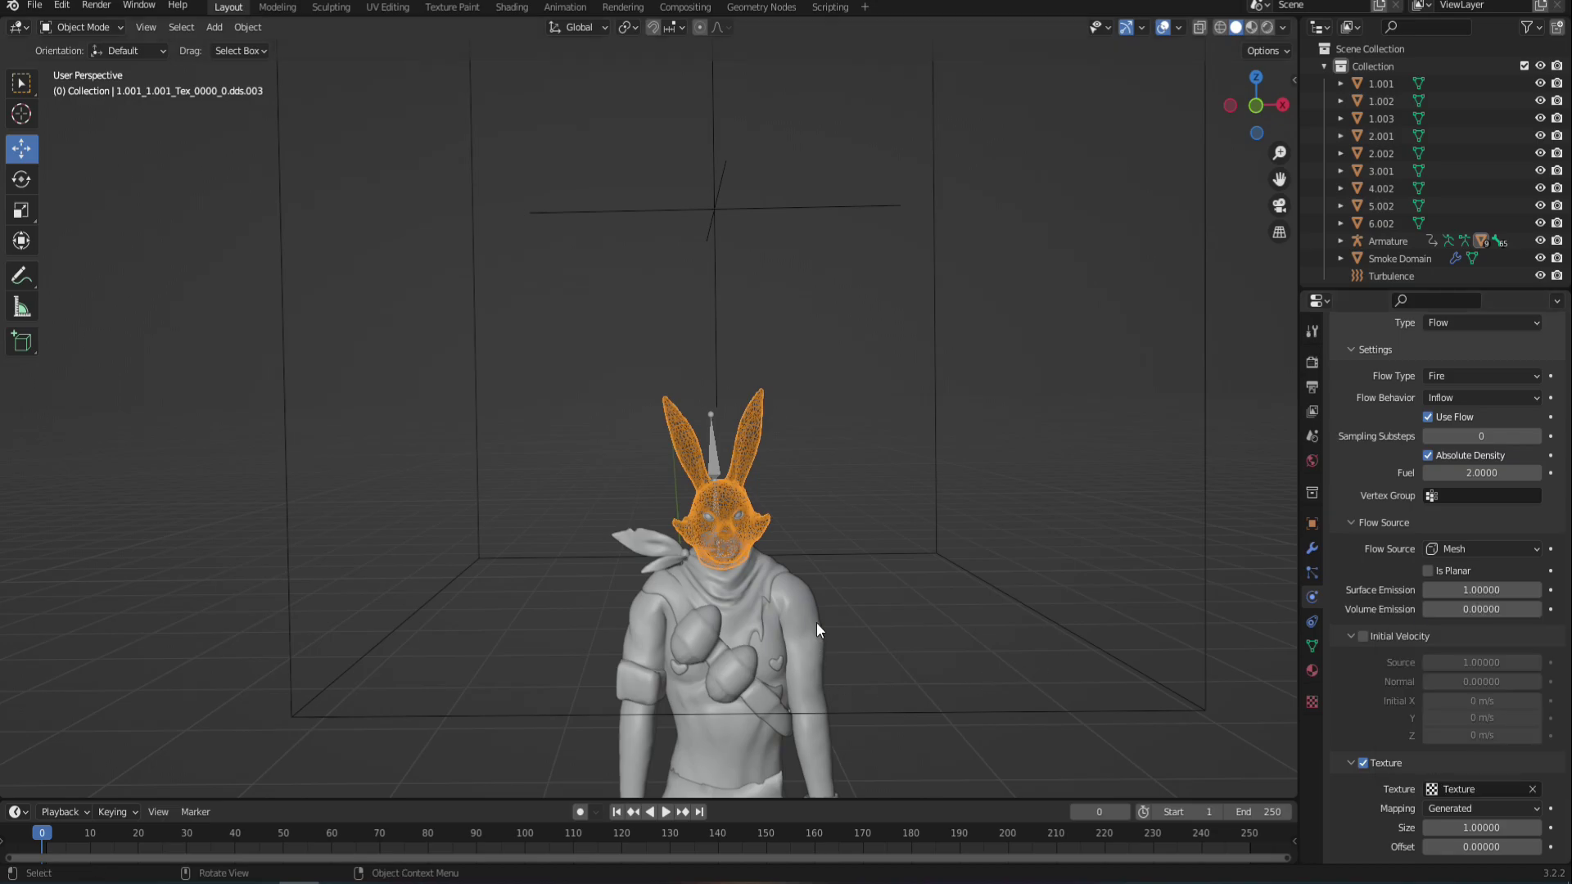
pyautogui.click(1207, 613)
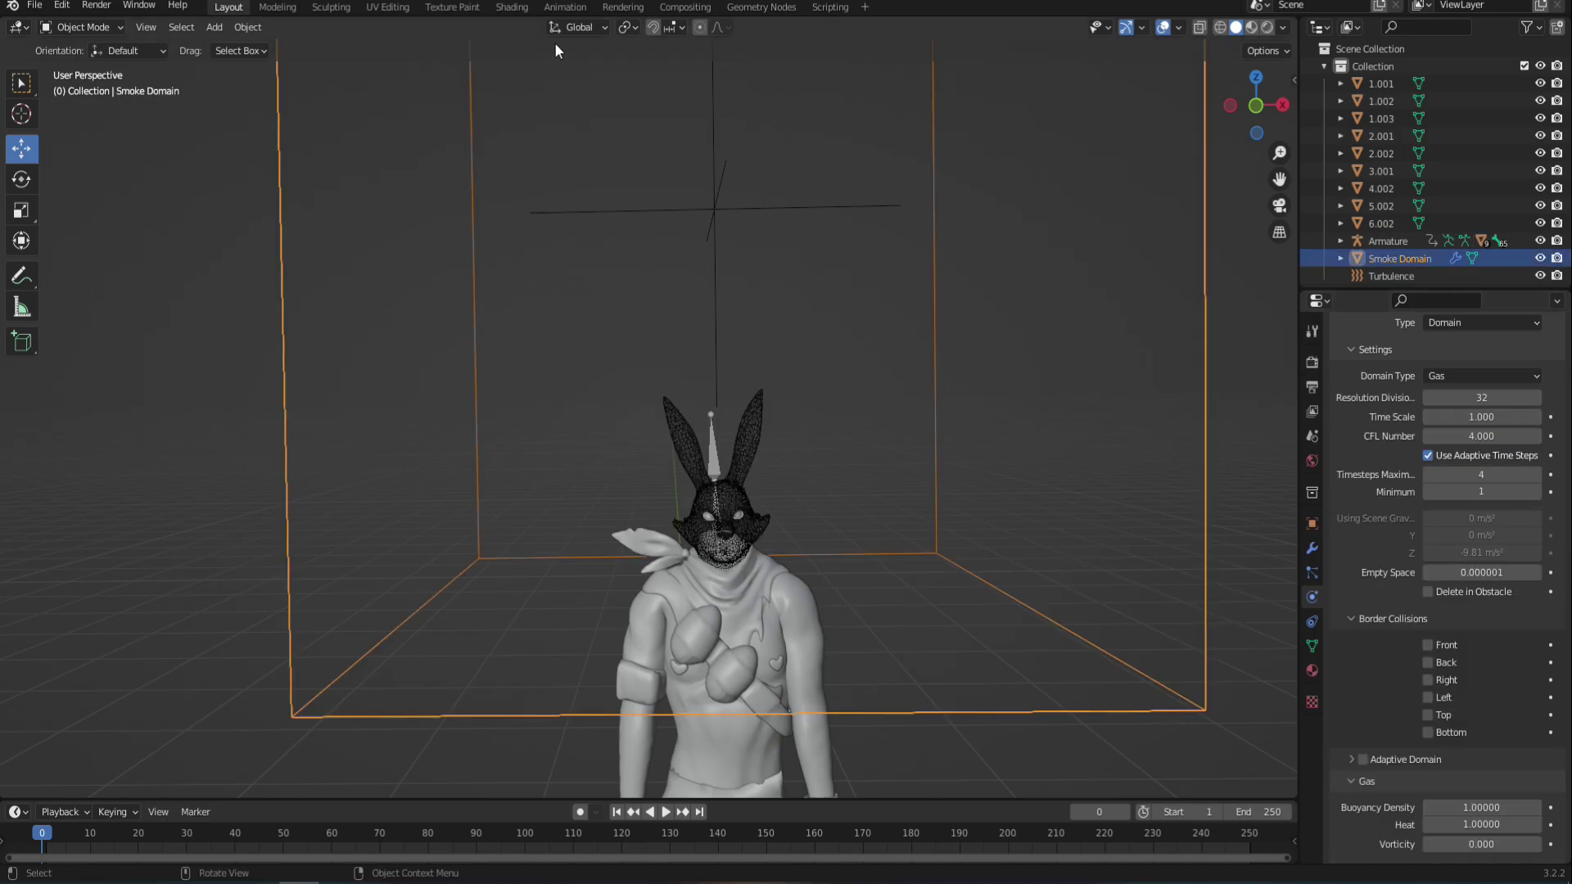
# Play and inspect the fire simulation, then start raising domain resolution divisions to 256
pyautogui.press('space')
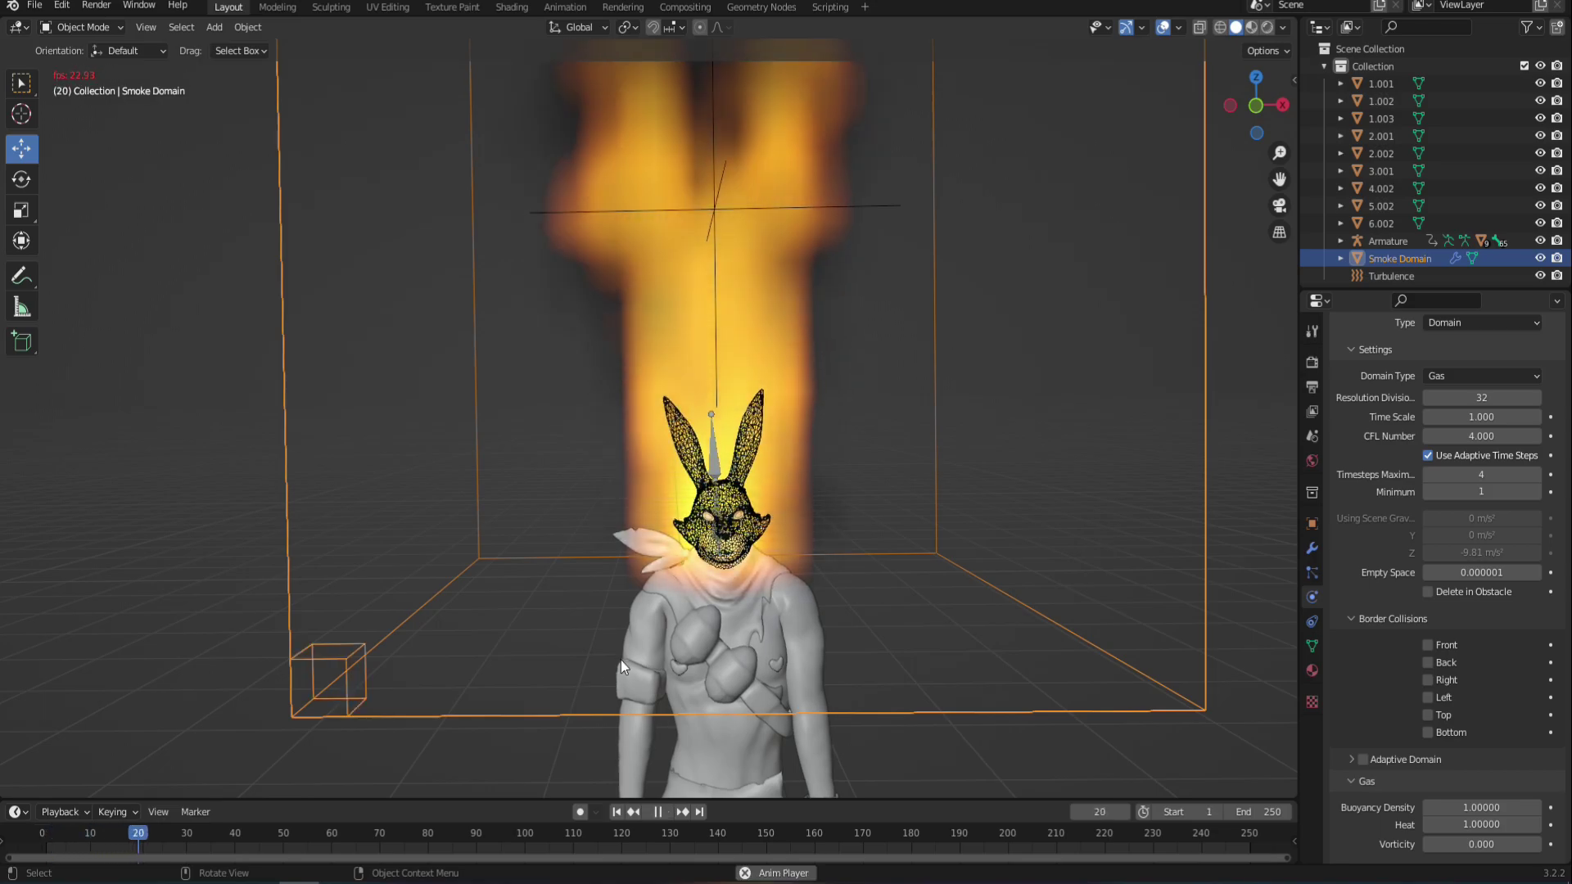
pyautogui.scroll(-3, 755, 584)
pyautogui.scroll(-3, 755, 585)
pyautogui.moveTo(754, 573); pyautogui.dragTo(727, 511, button='middle')
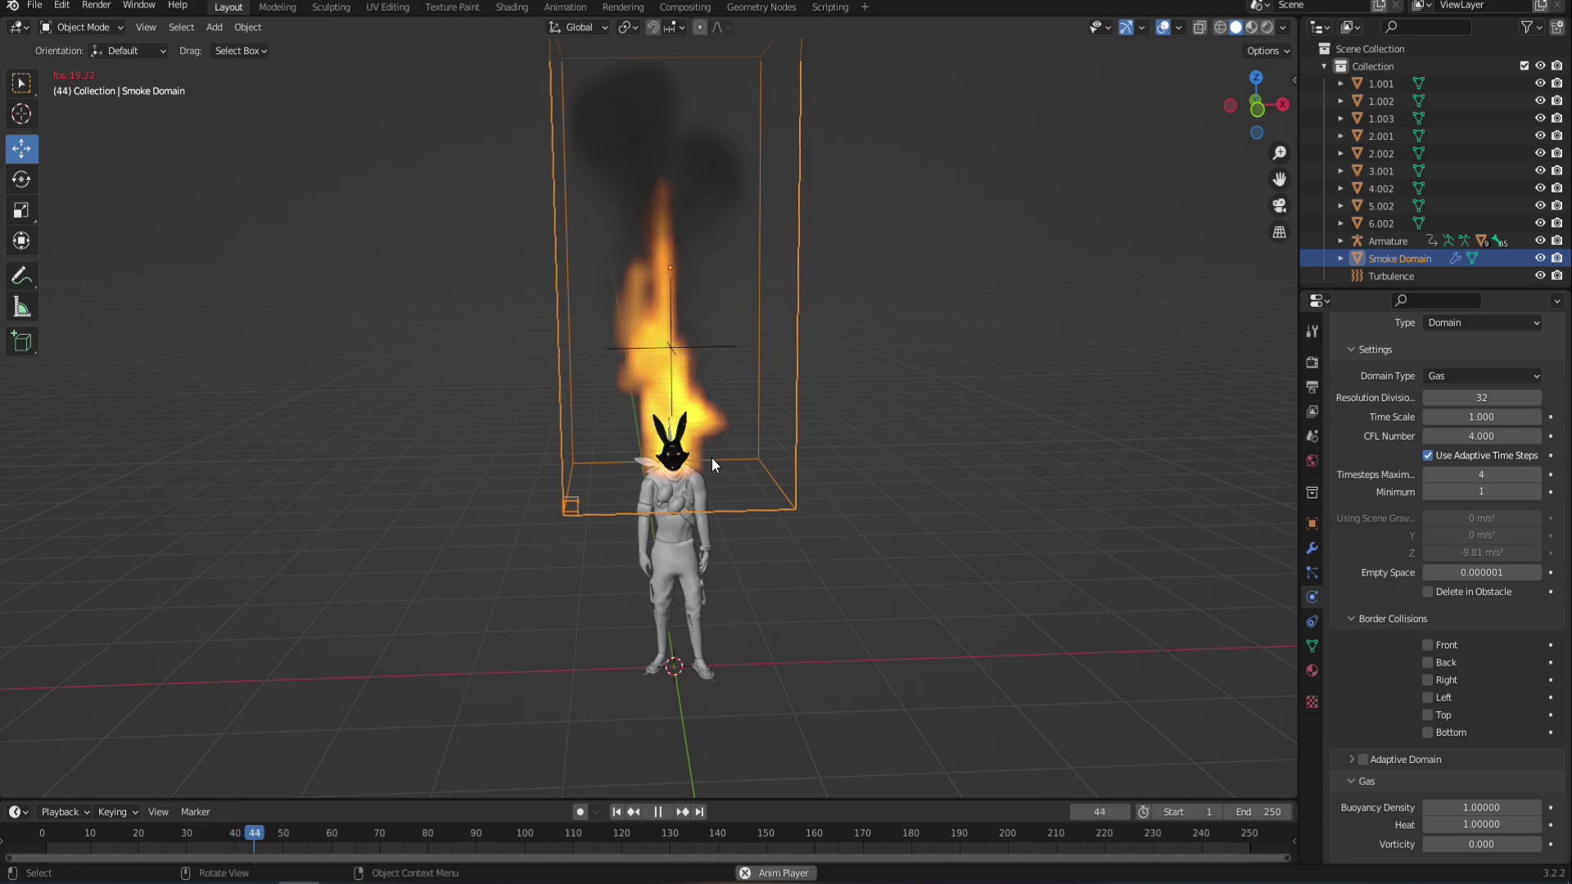
pyautogui.scroll(4, 582, 438)
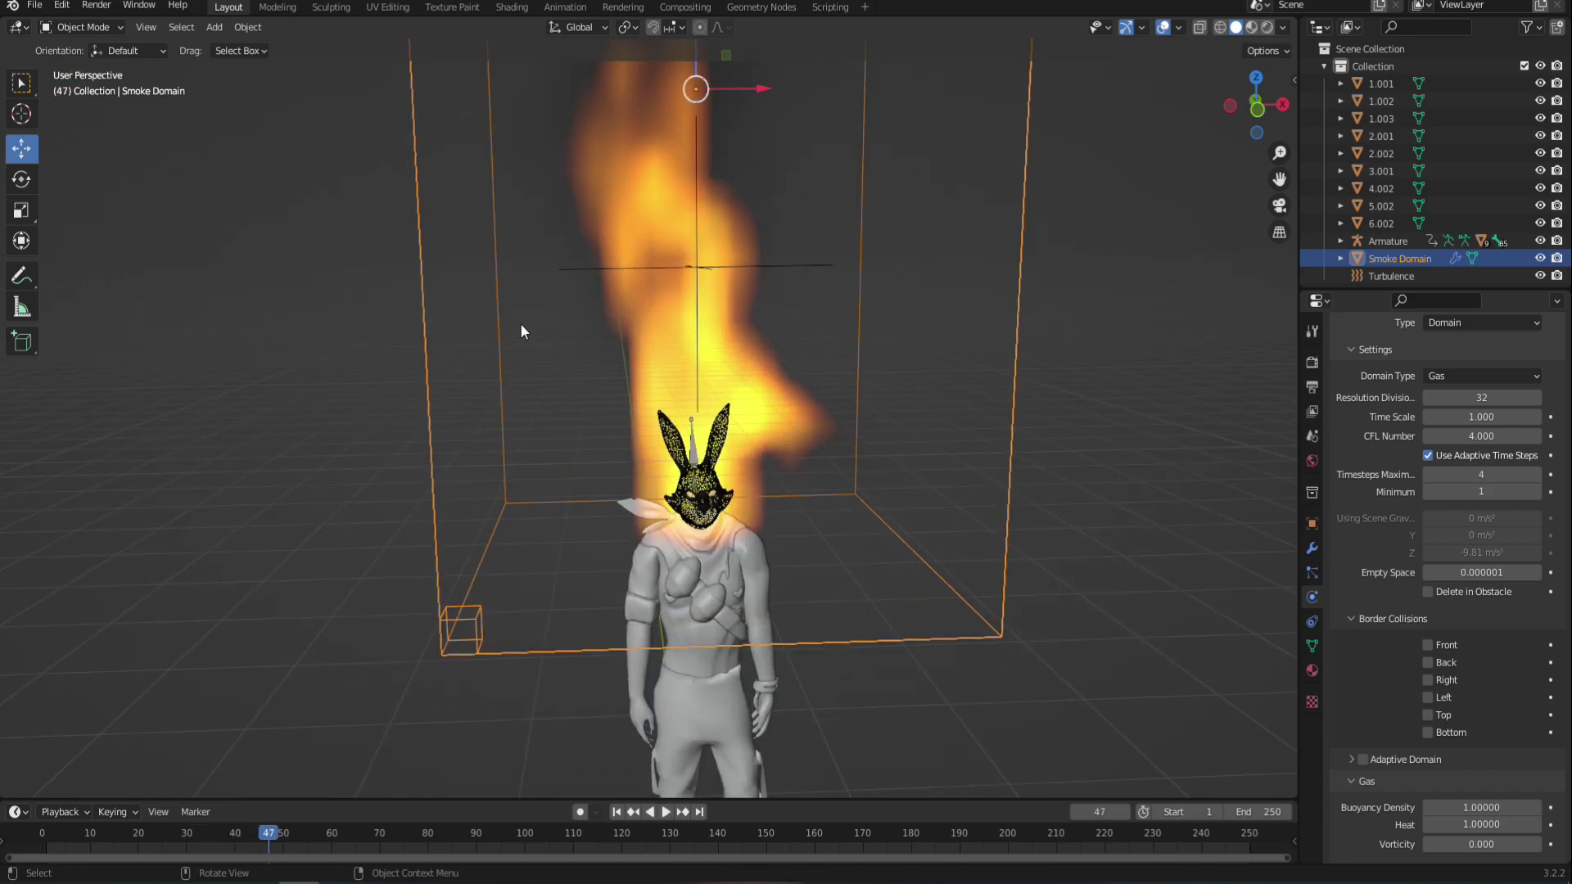
pyautogui.moveTo(520, 331); pyautogui.dragTo(549, 465, button='middle')
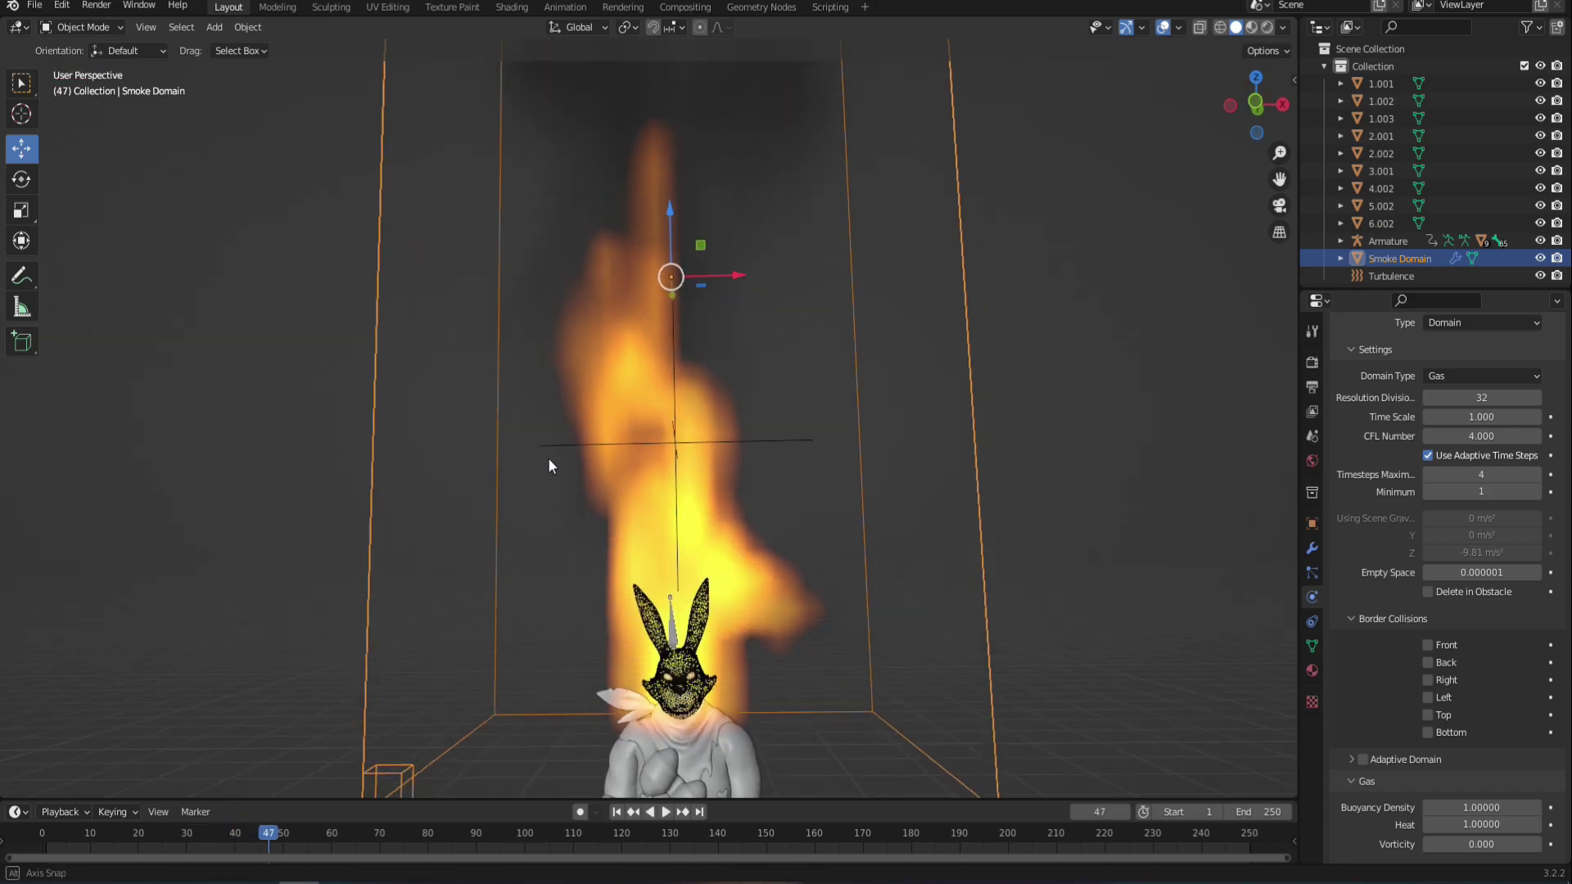
pyautogui.scroll(-3, 547, 442)
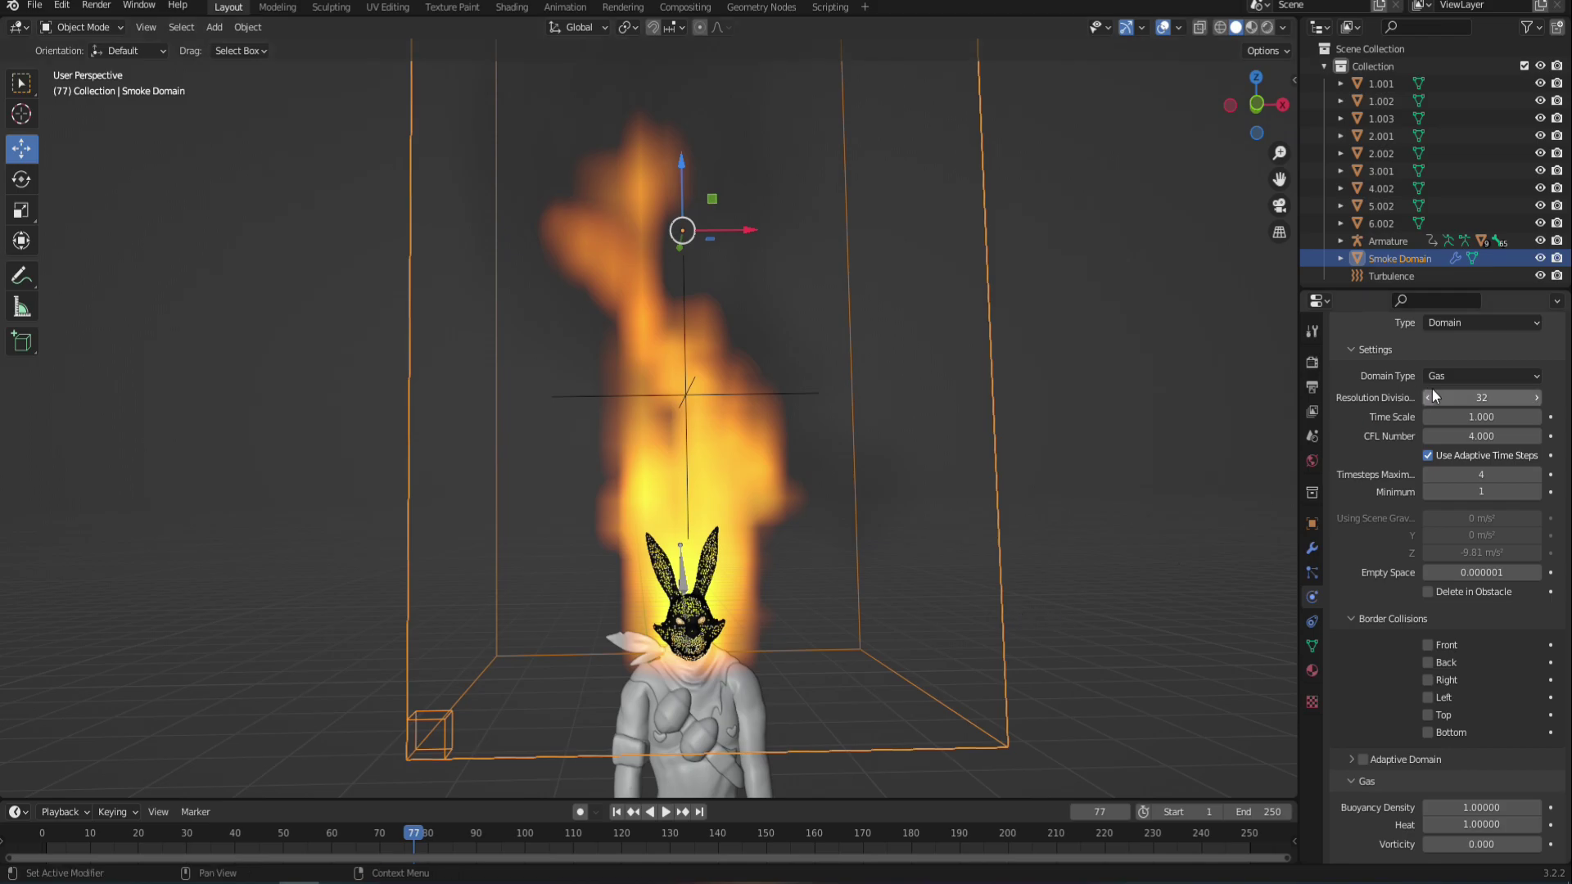
pyautogui.scroll(3, 1436, 391)
pyautogui.scroll(2, 1437, 392)
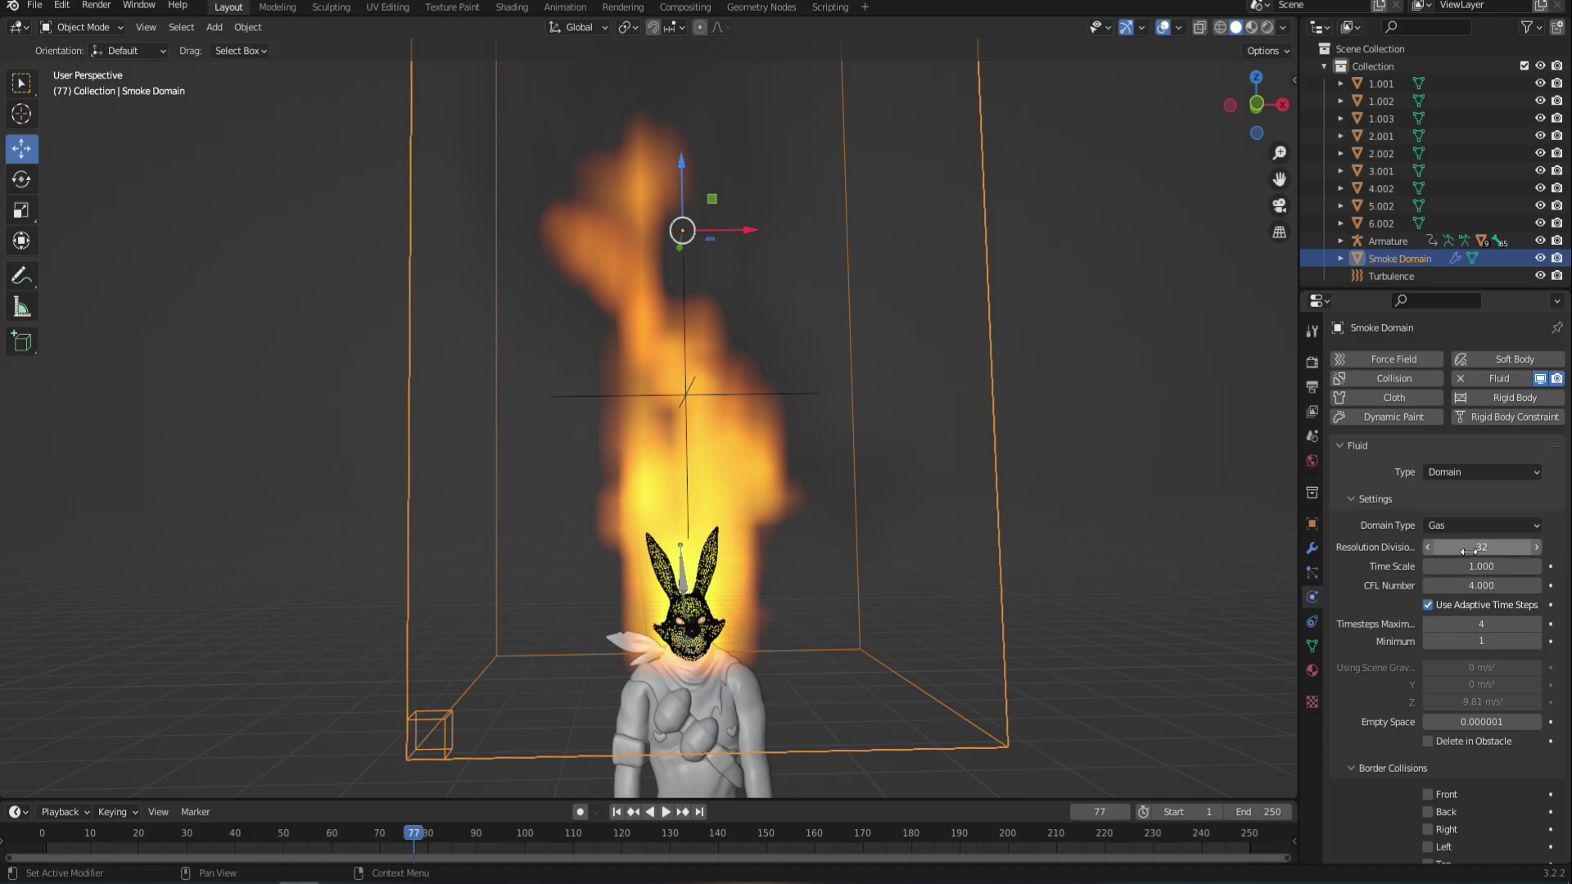
pyautogui.click(1474, 548)
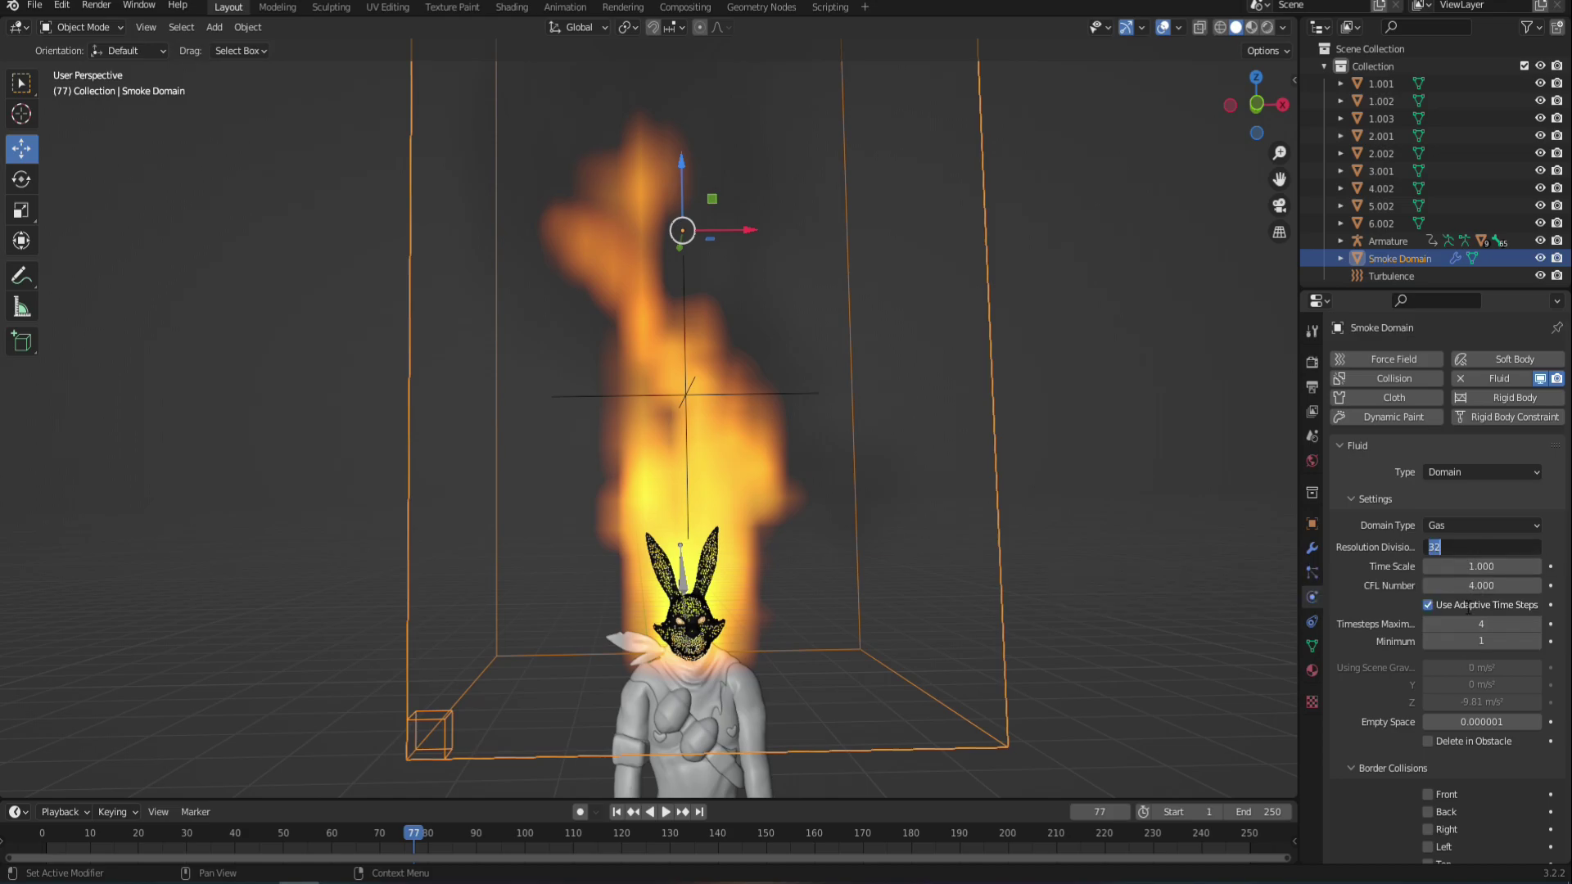
pyautogui.write('2')
# Confirm the Smoke Domain resolution divisions of 256
pyautogui.press('Return')
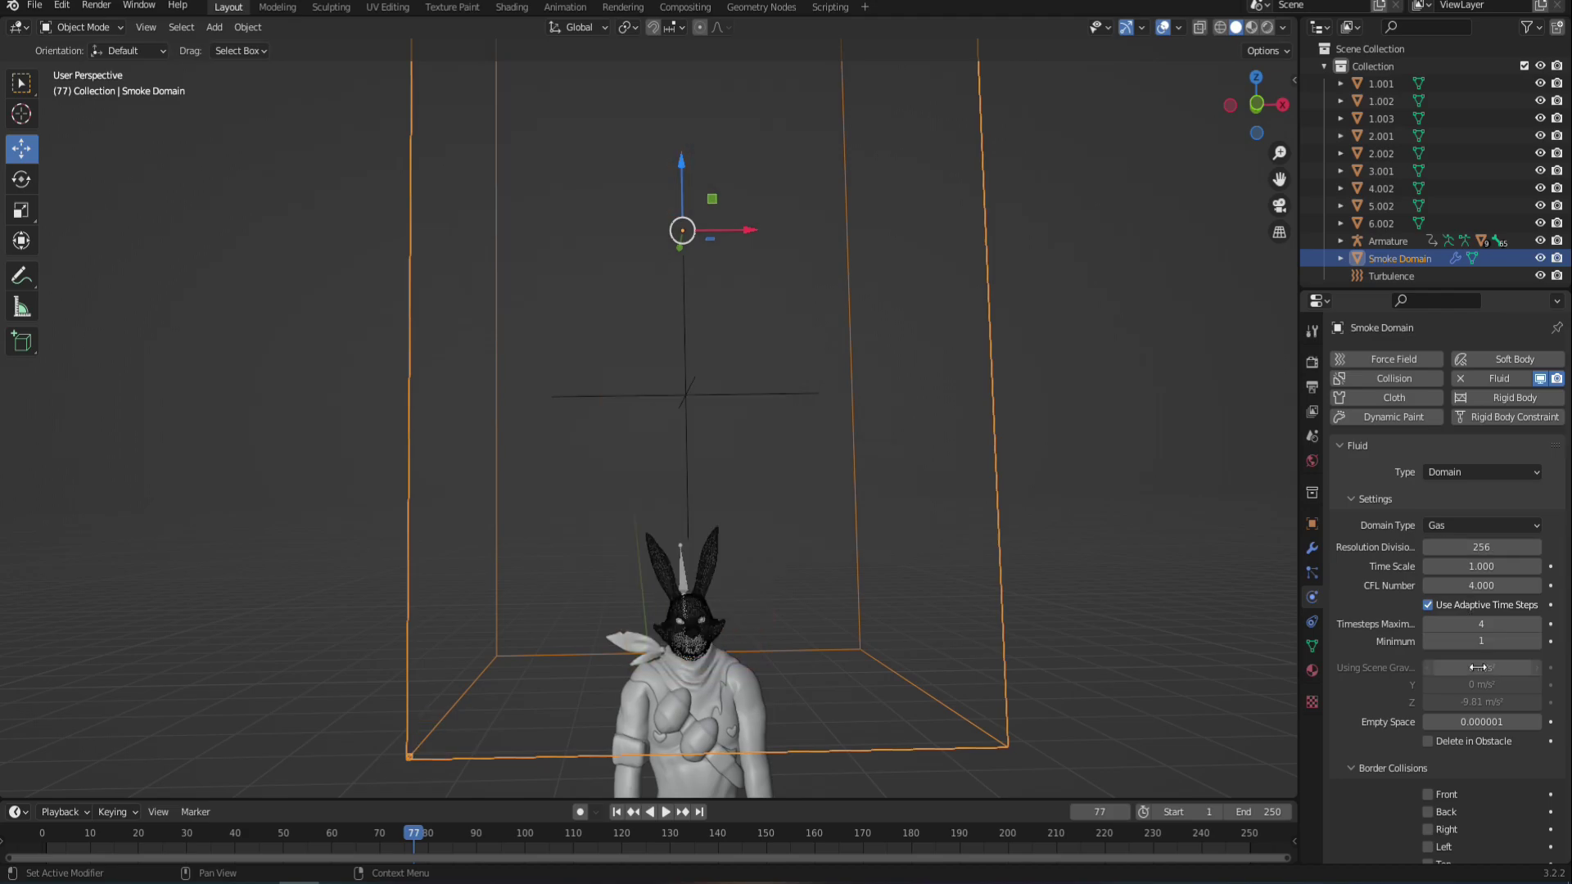
pyautogui.scroll(-4, 1418, 687)
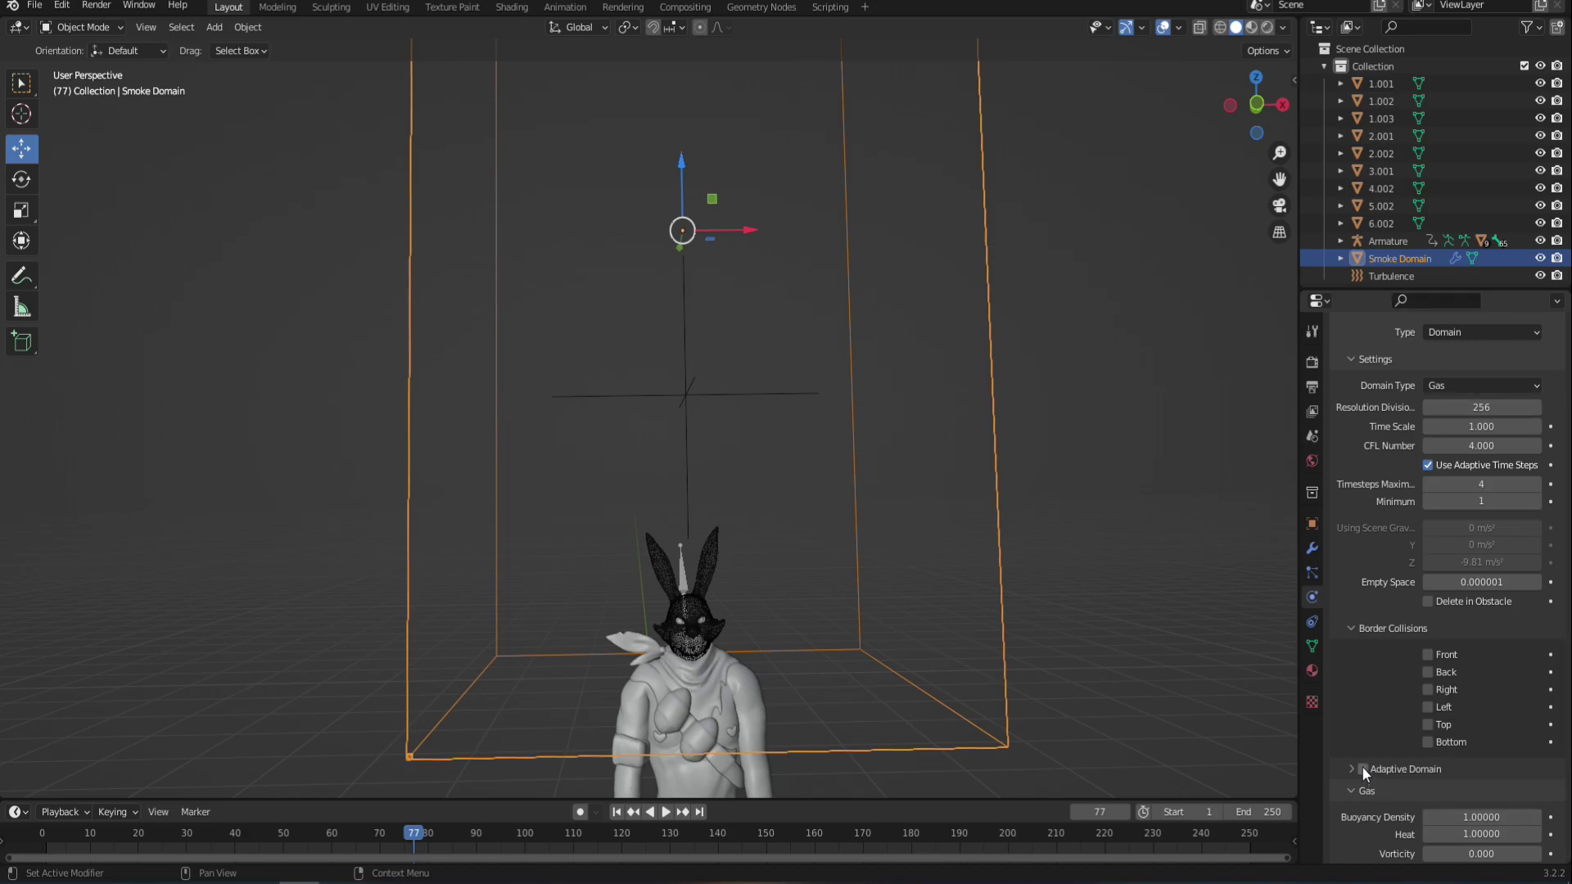
pyautogui.scroll(-3, 1485, 625)
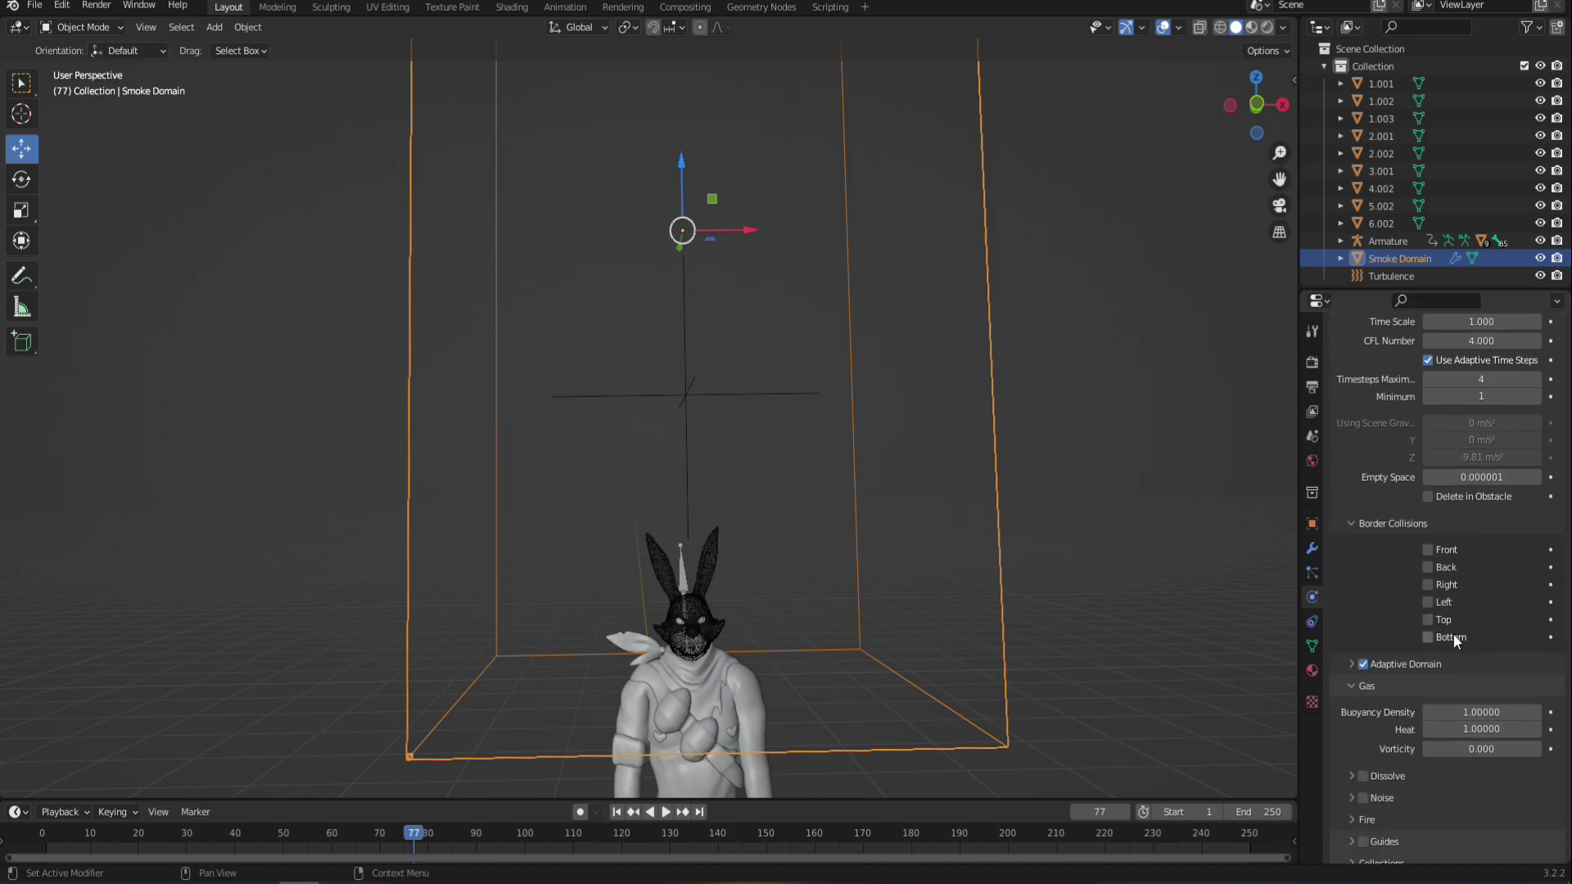
pyautogui.scroll(-3, 1452, 632)
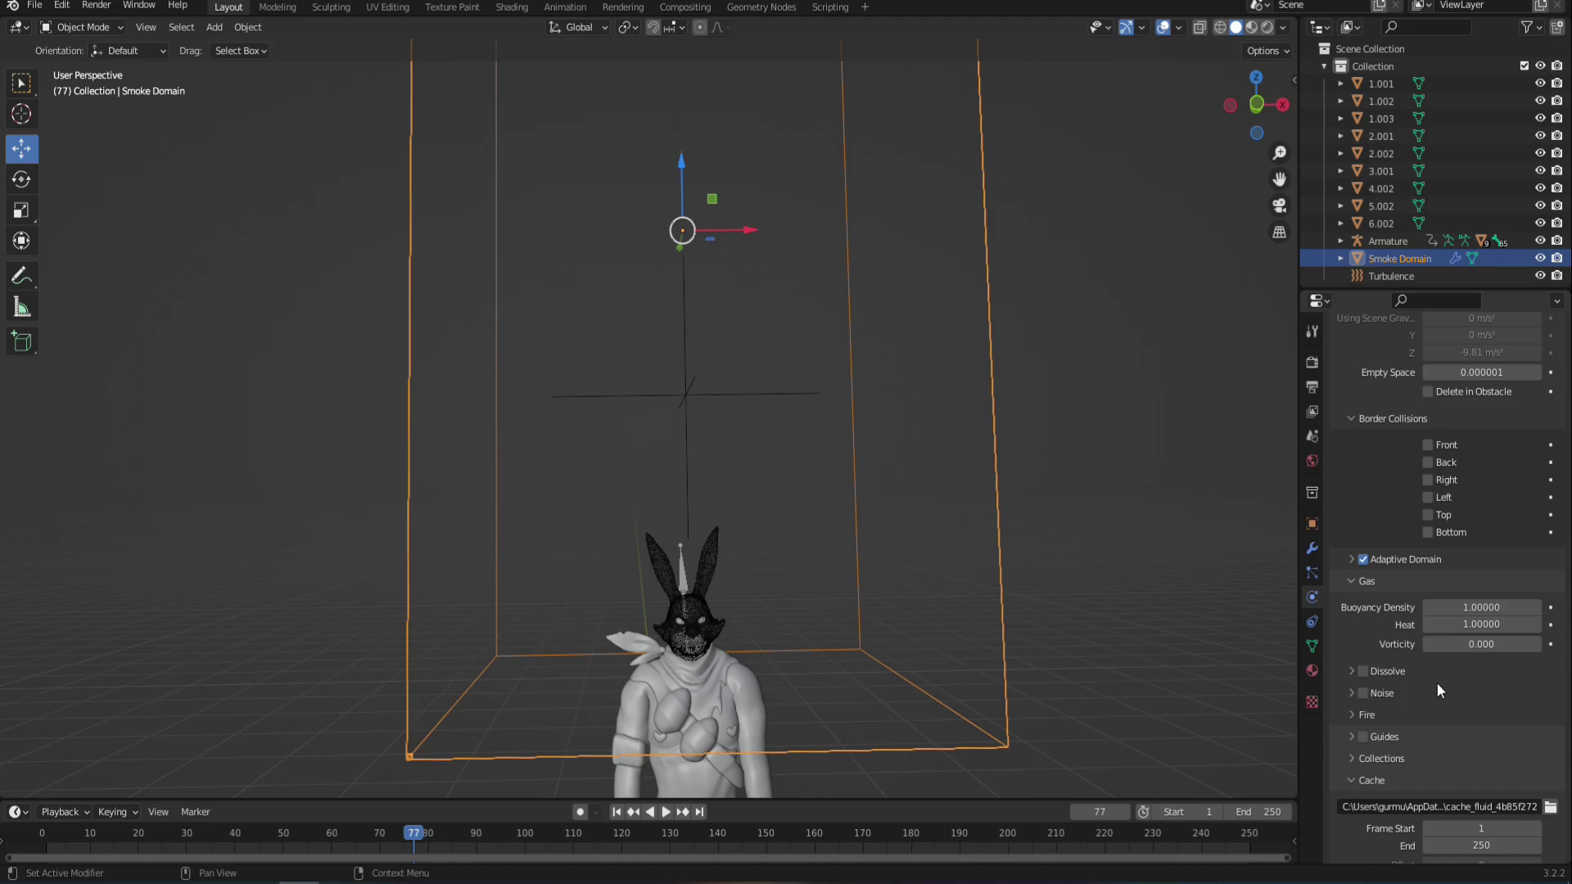
pyautogui.scroll(-3, 1436, 682)
# Set the domain's fire vorticity to 0.1 and reaction speed to 3.0
pyautogui.click(1354, 611)
pyautogui.scroll(-2, 1412, 641)
pyautogui.click(1490, 609)
pyautogui.press('BackSpace')
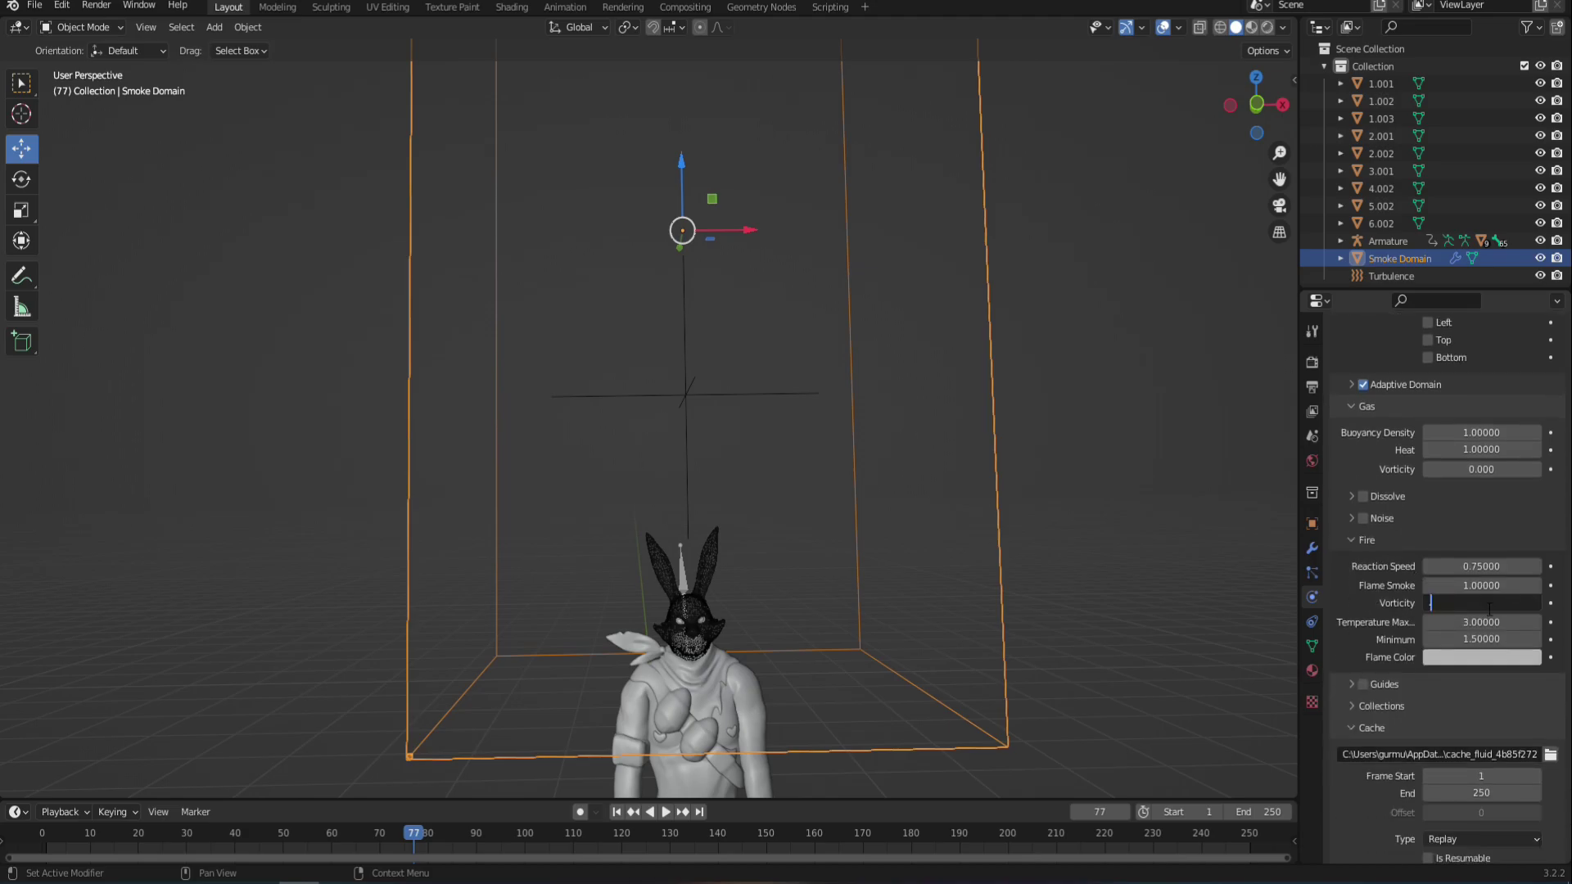
pyautogui.write('1')
pyautogui.press('Return')
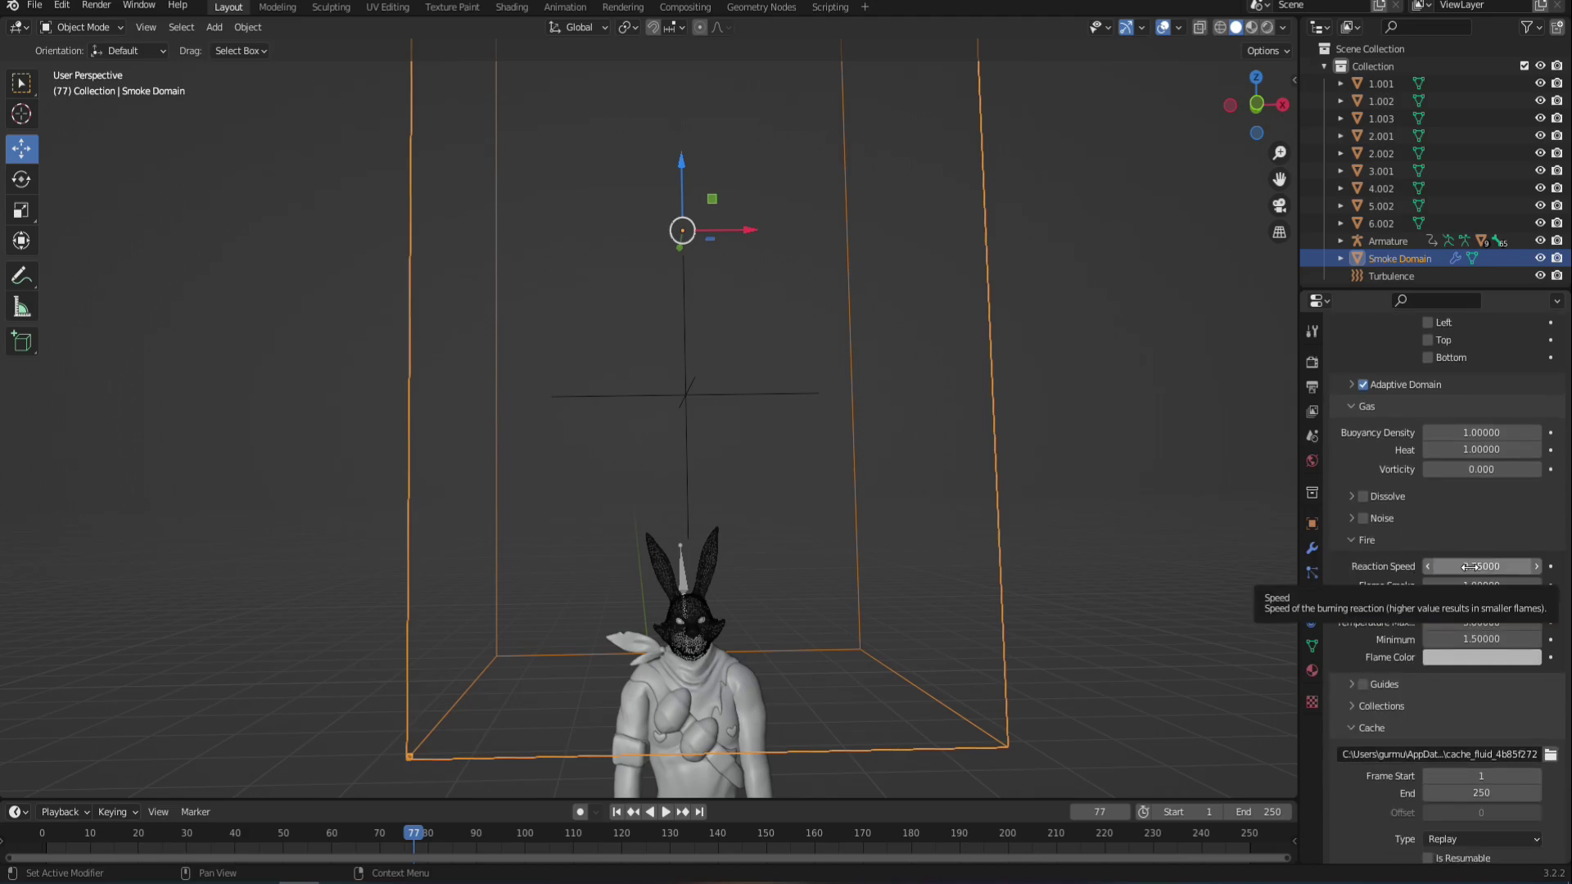
pyautogui.click(1484, 567)
pyautogui.write('3')
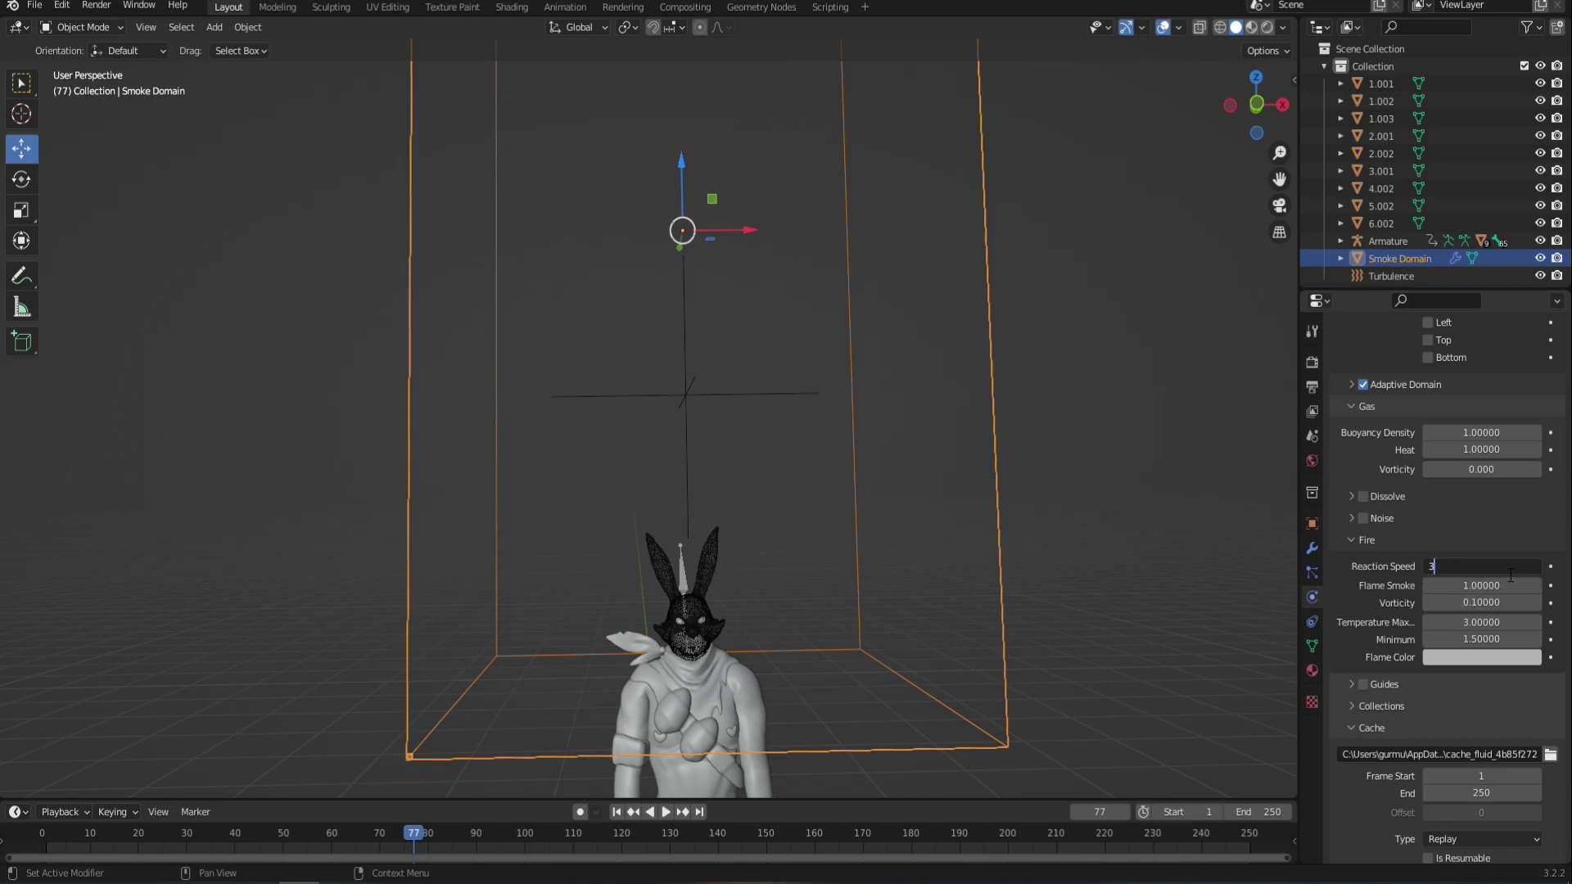
pyautogui.press('Return')
# Set the simulation cache end frame to 100
pyautogui.scroll(-3, 1403, 687)
pyautogui.click(1466, 693)
pyautogui.write('100')
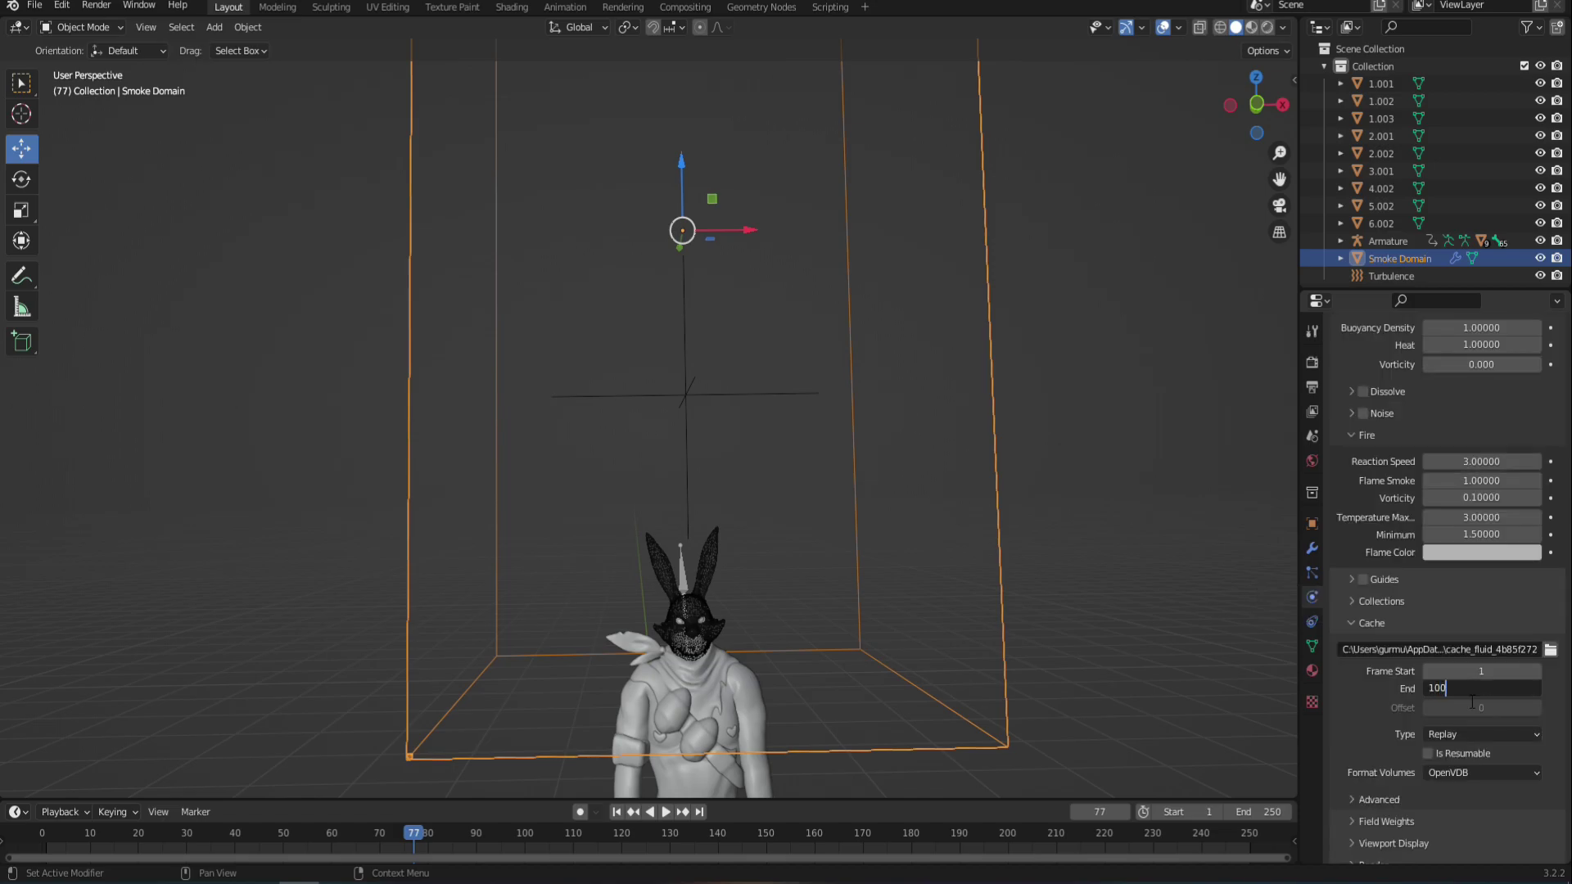
pyautogui.press('Return')
# Replay the fire simulation from the first frame and stop it at frame 33
pyautogui.hotkey('shift', 'Left')
pyautogui.press('space')
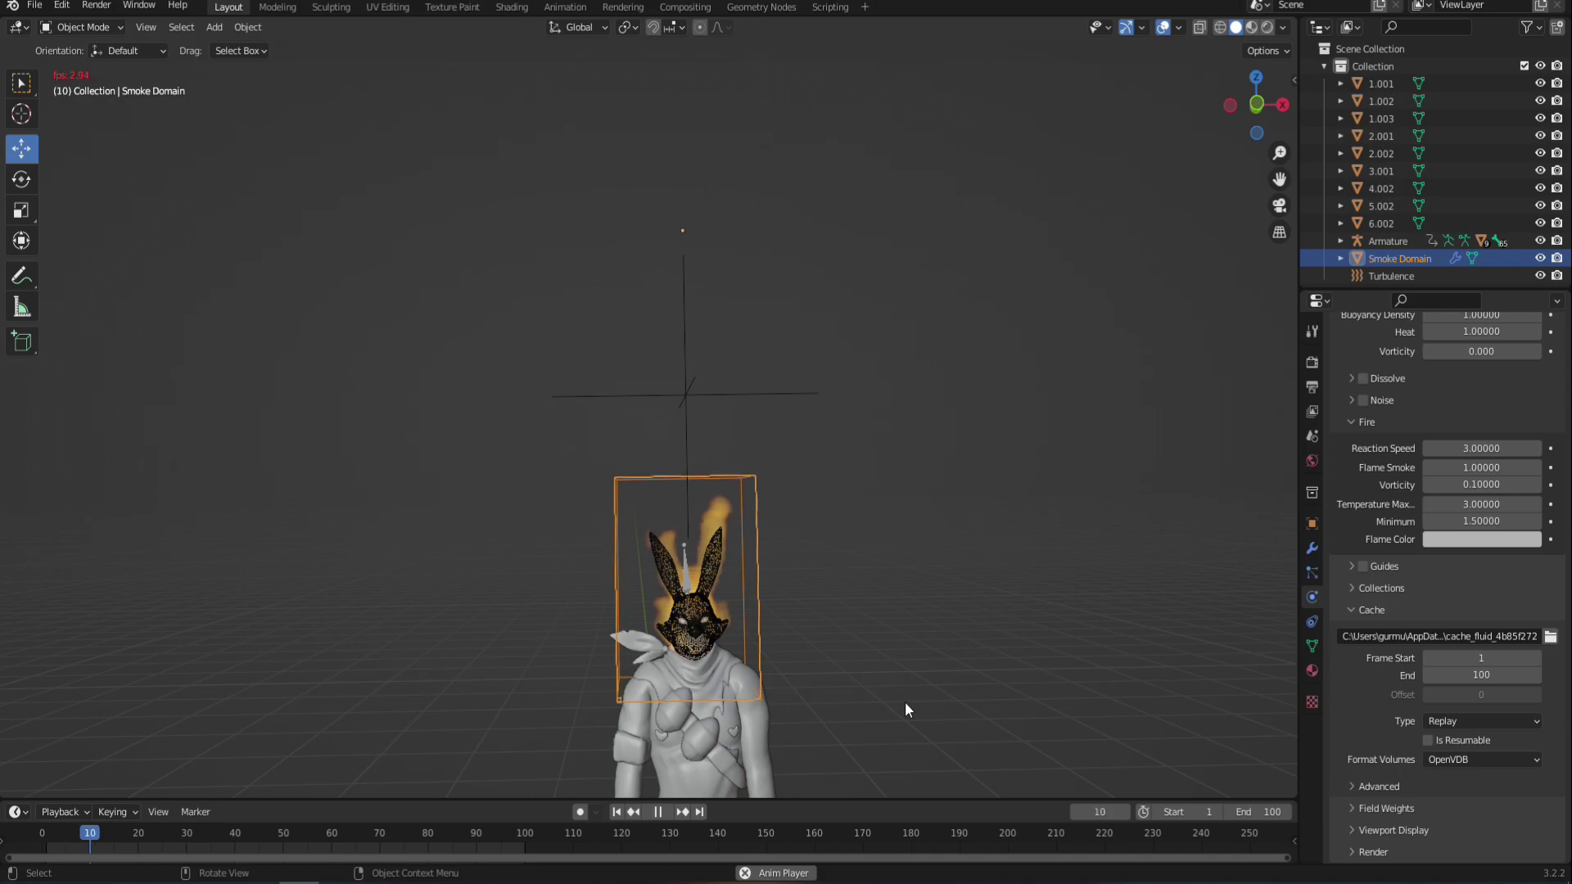
pyautogui.scroll(4, 805, 627)
pyautogui.scroll(-2, 807, 628)
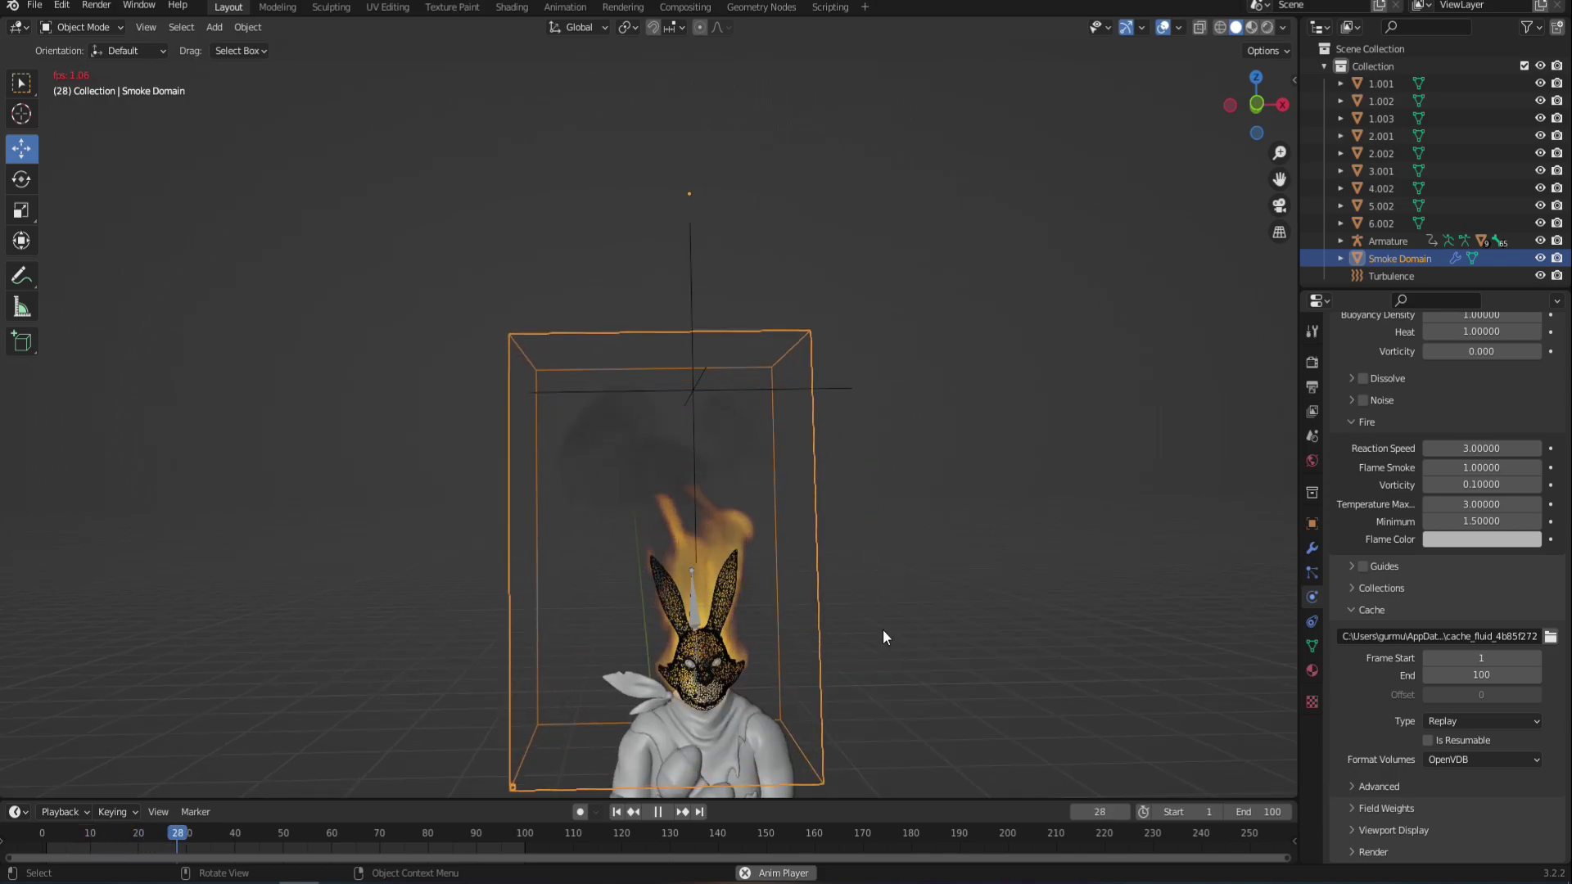
pyautogui.press('space')
pyautogui.scroll(-2, 882, 630)
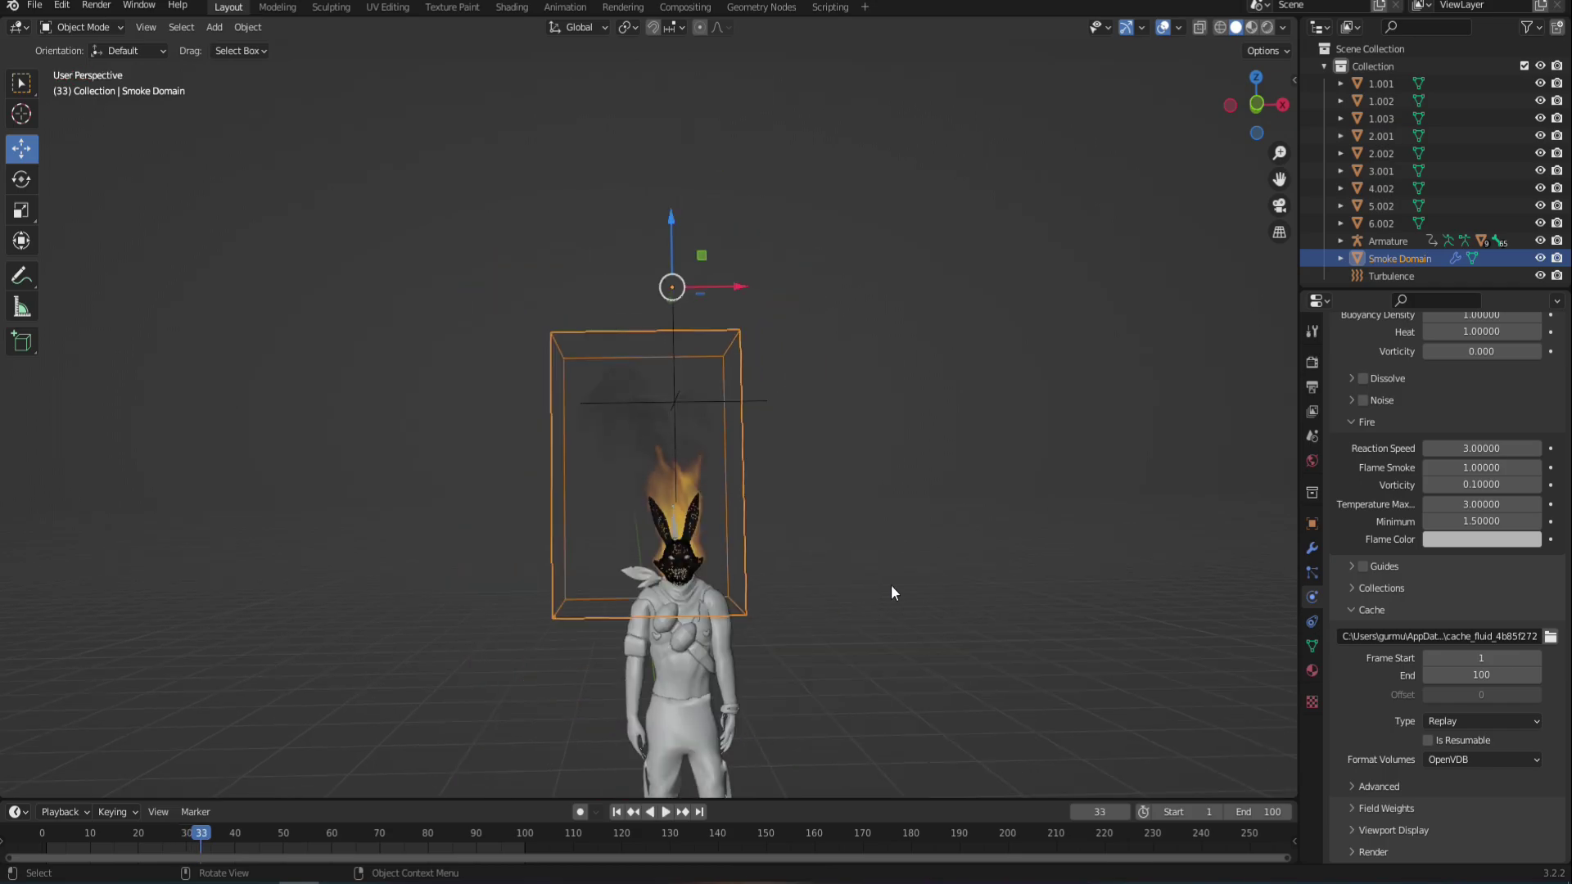
pyautogui.scroll(3, 891, 585)
pyautogui.scroll(1, 1461, 767)
# Set the simulation cache type to Modular and make it resumable
pyautogui.click(1467, 757)
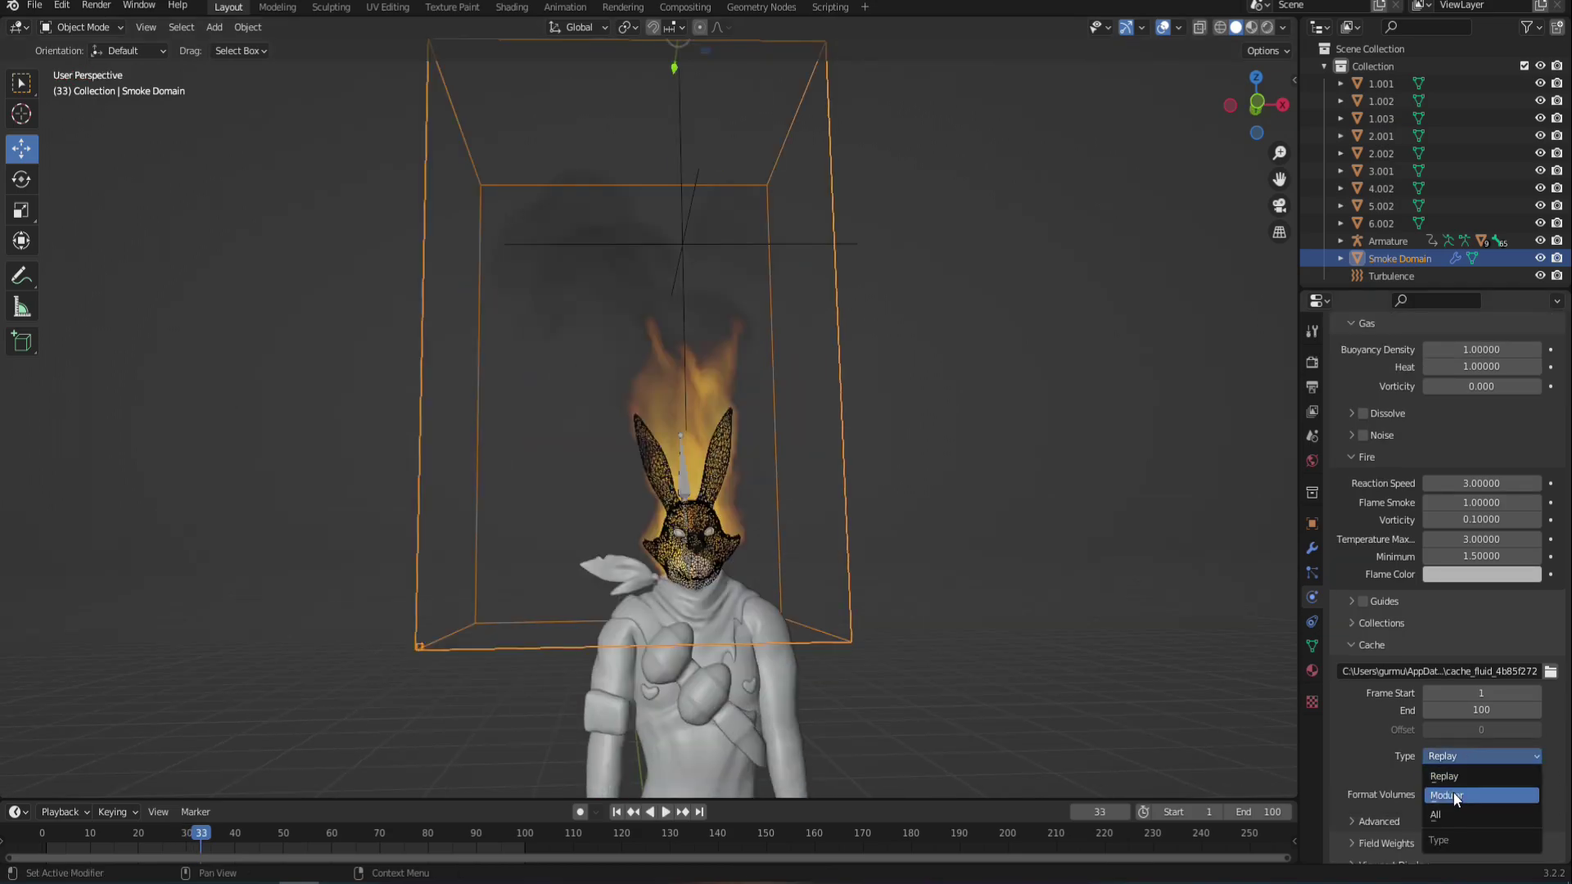
pyautogui.click(1453, 792)
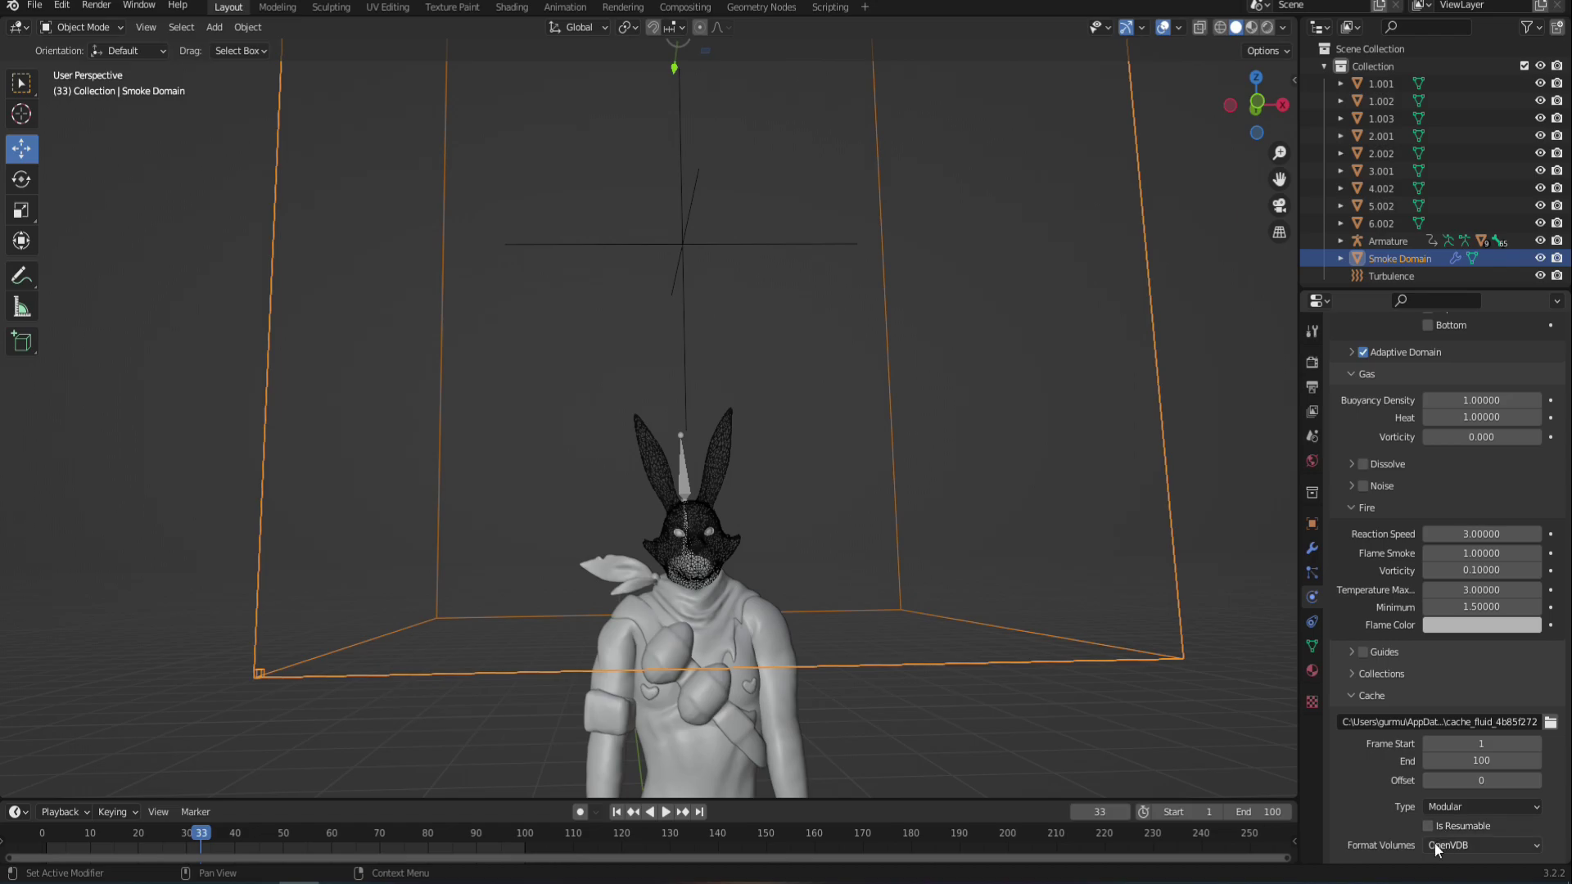
pyautogui.scroll(-3, 1338, 783)
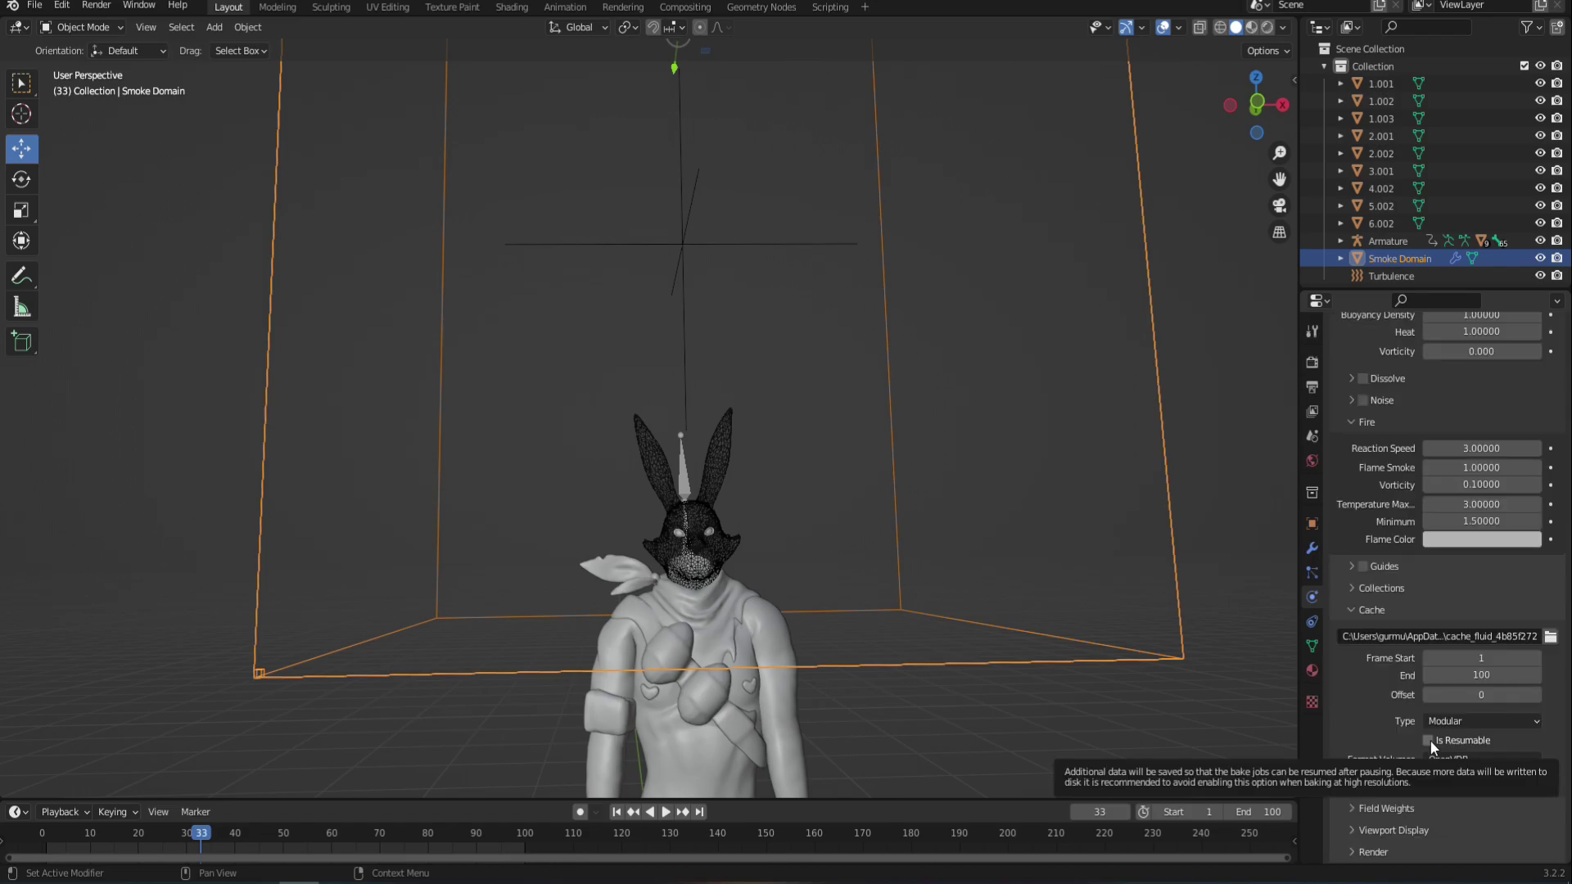
pyautogui.click(1430, 741)
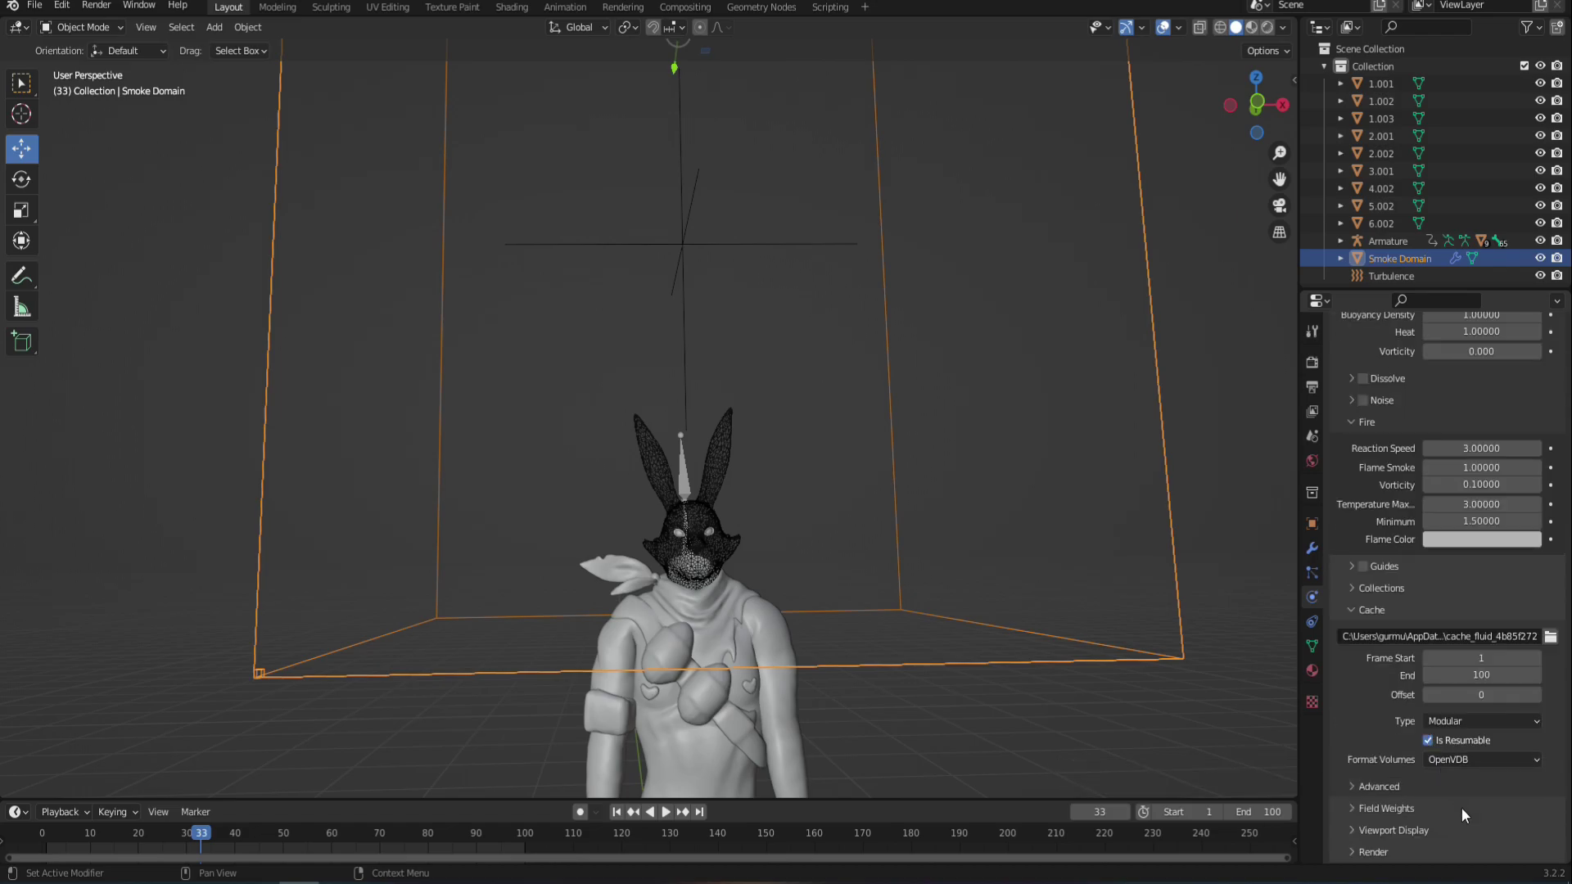
# Bake the fire simulation data and play back the baked result
pyautogui.scroll(5, 1461, 807)
pyautogui.scroll(8, 1462, 809)
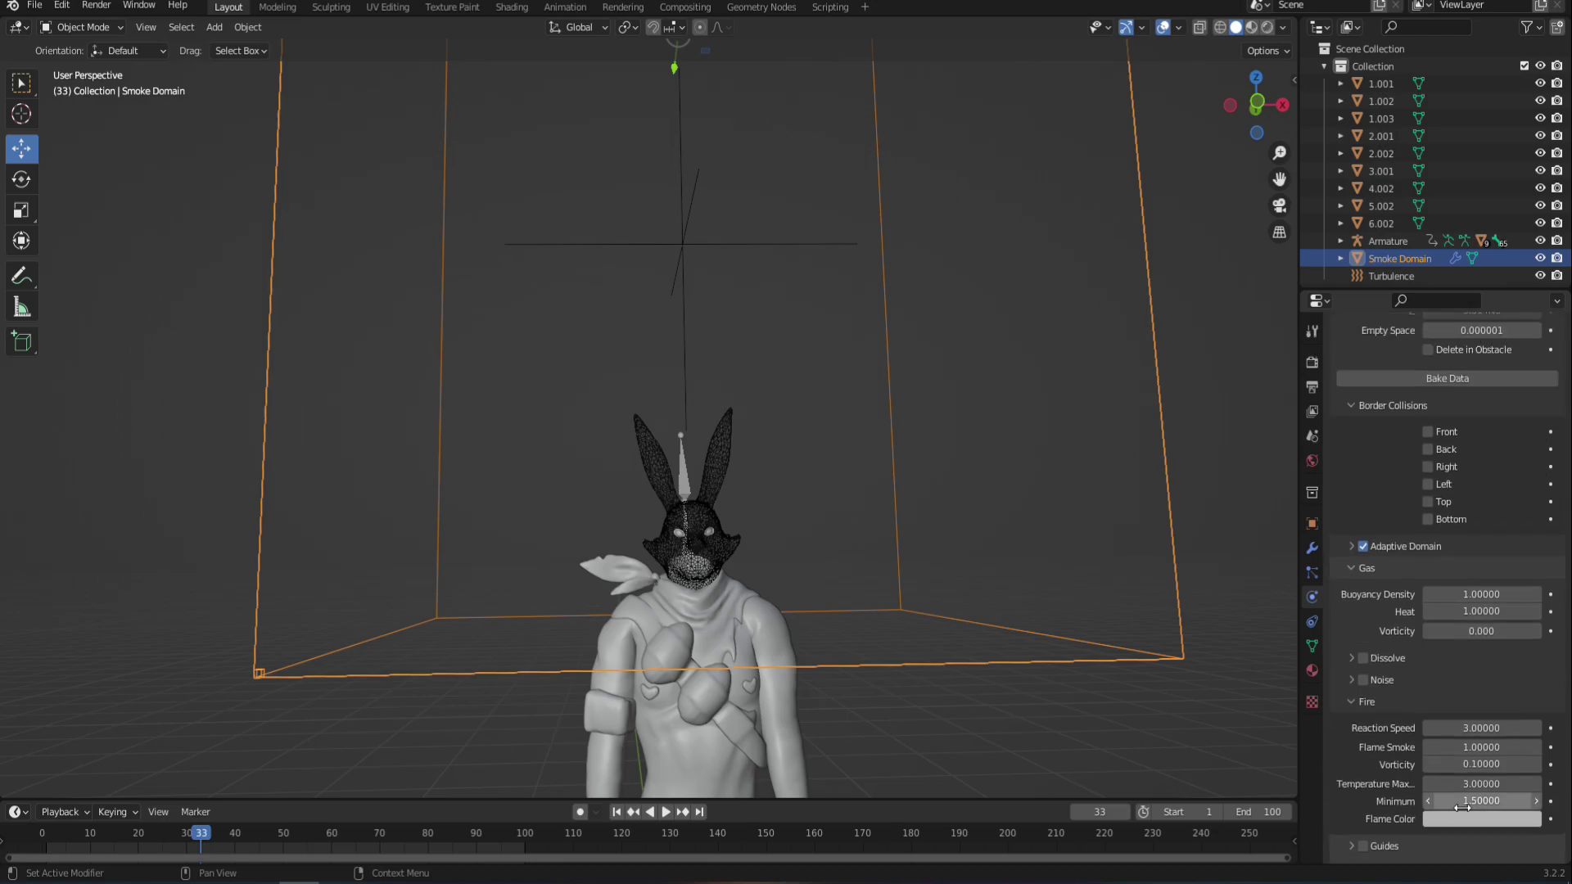
pyautogui.scroll(2, 1464, 813)
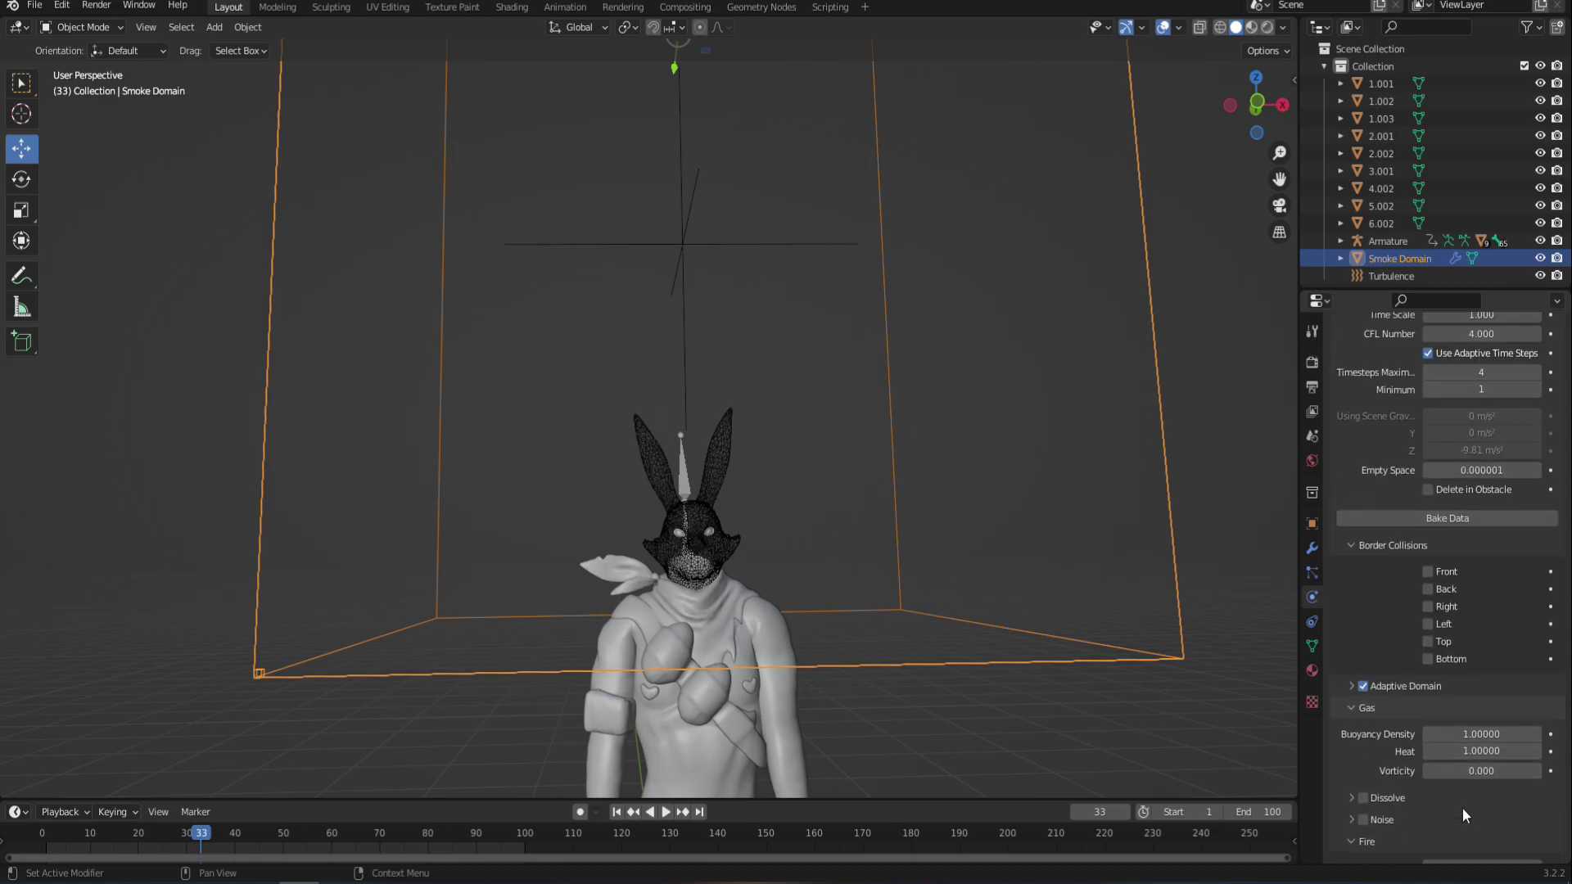
pyautogui.click(1451, 519)
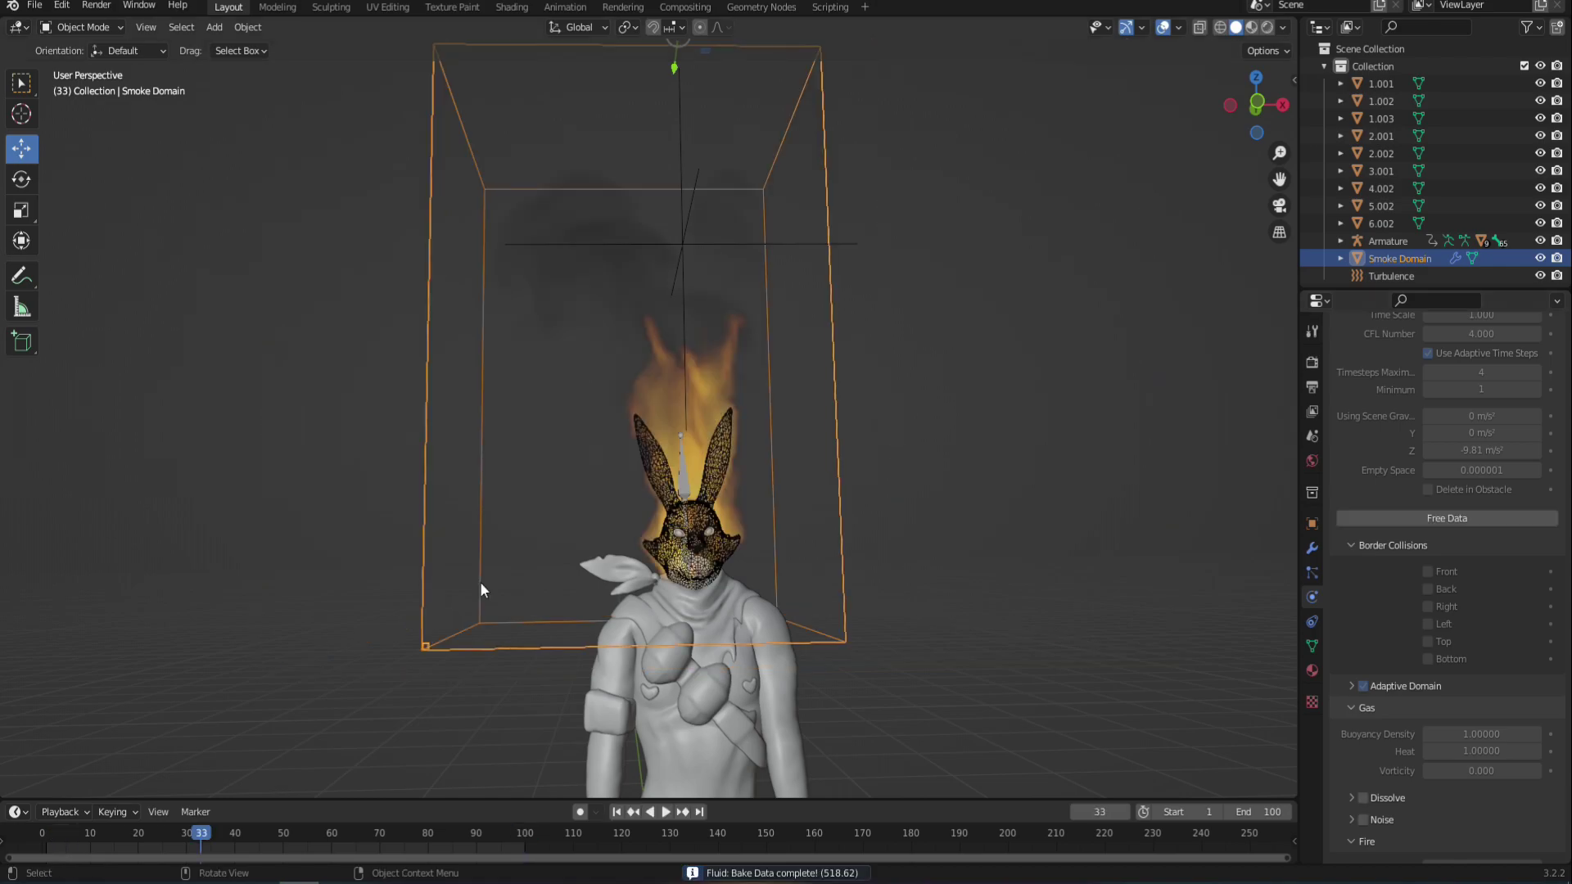
pyautogui.press('space')
pyautogui.hotkey('shift', 'a')
# Add a camera aligned to the view, framing the burning rabbit mask and upper body
pyautogui.click(737, 750)
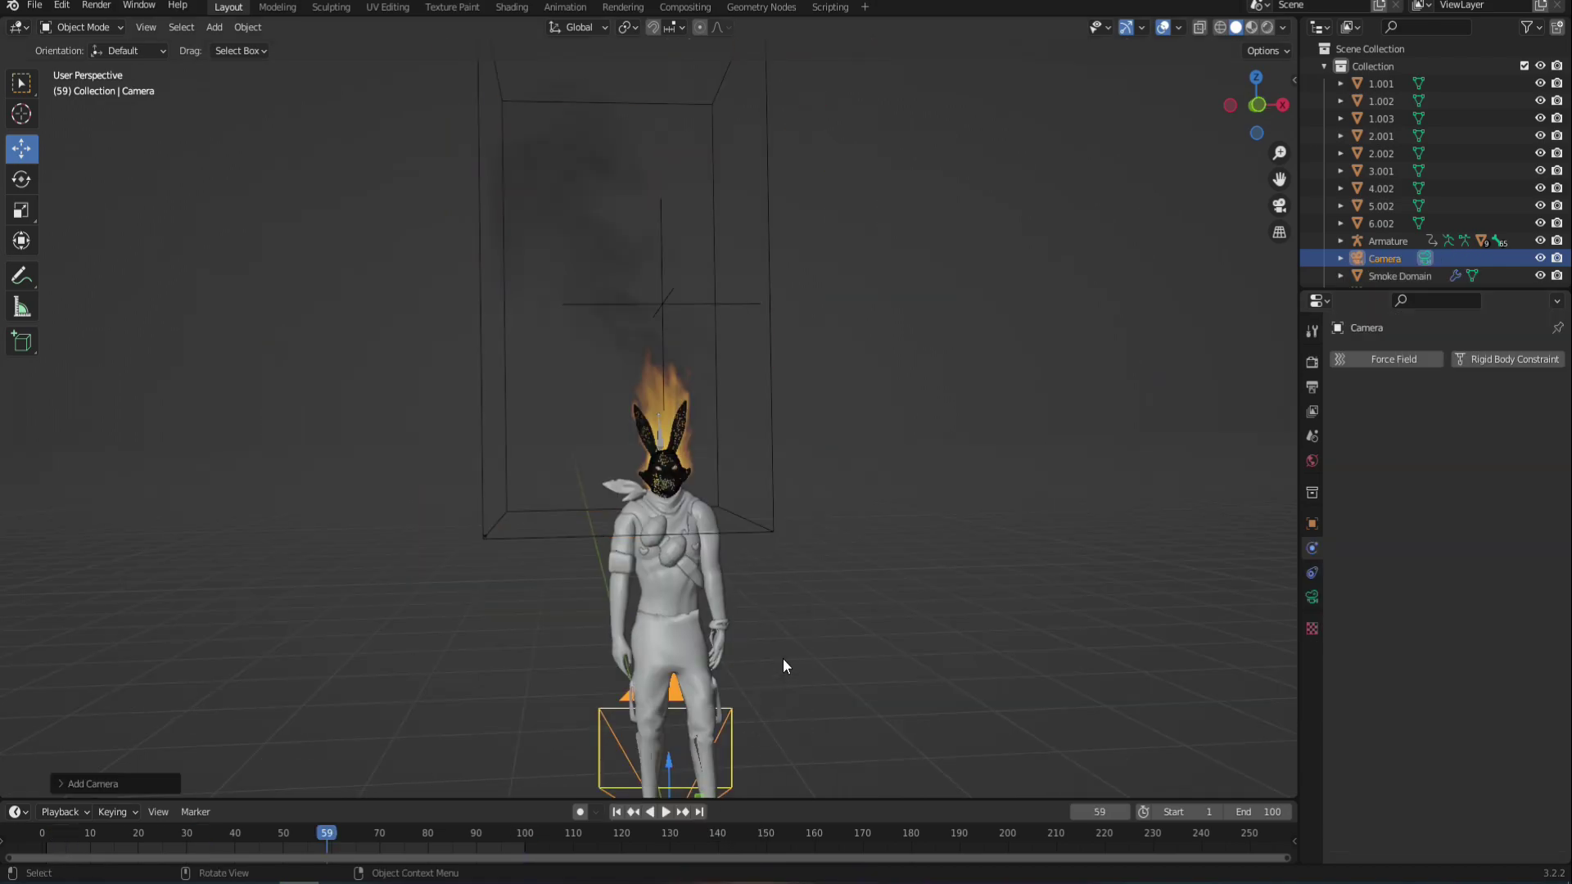
pyautogui.press('ctrl+alt+KP_0')
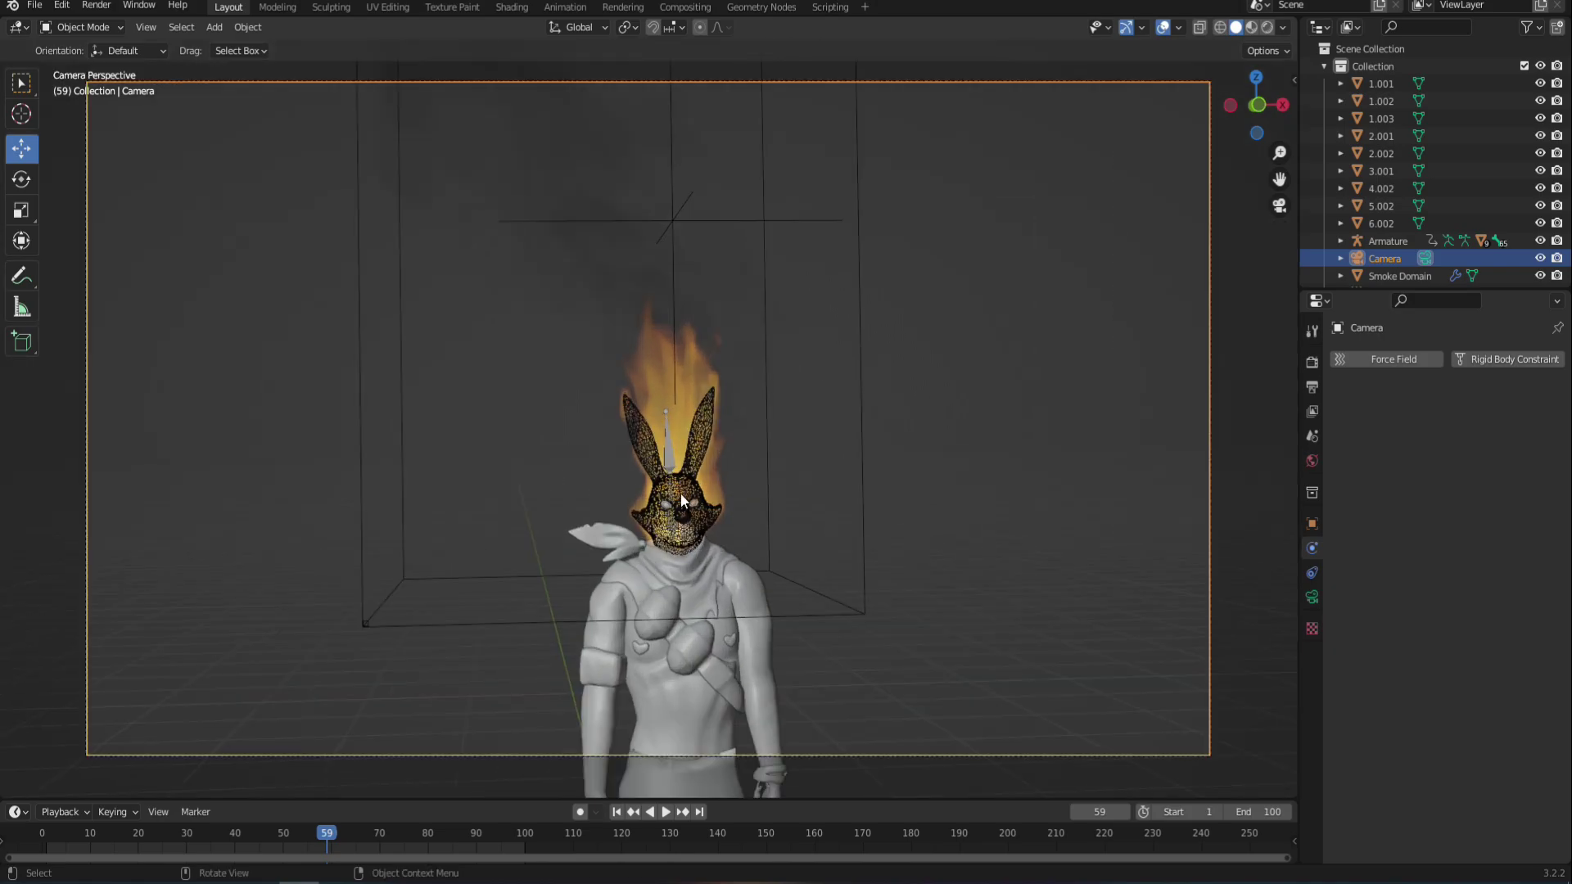
pyautogui.keyDown('shift'); pyautogui.moveTo(886, 376); pyautogui.dragTo(822, 335, button='middle'); pyautogui.keyUp('shift')
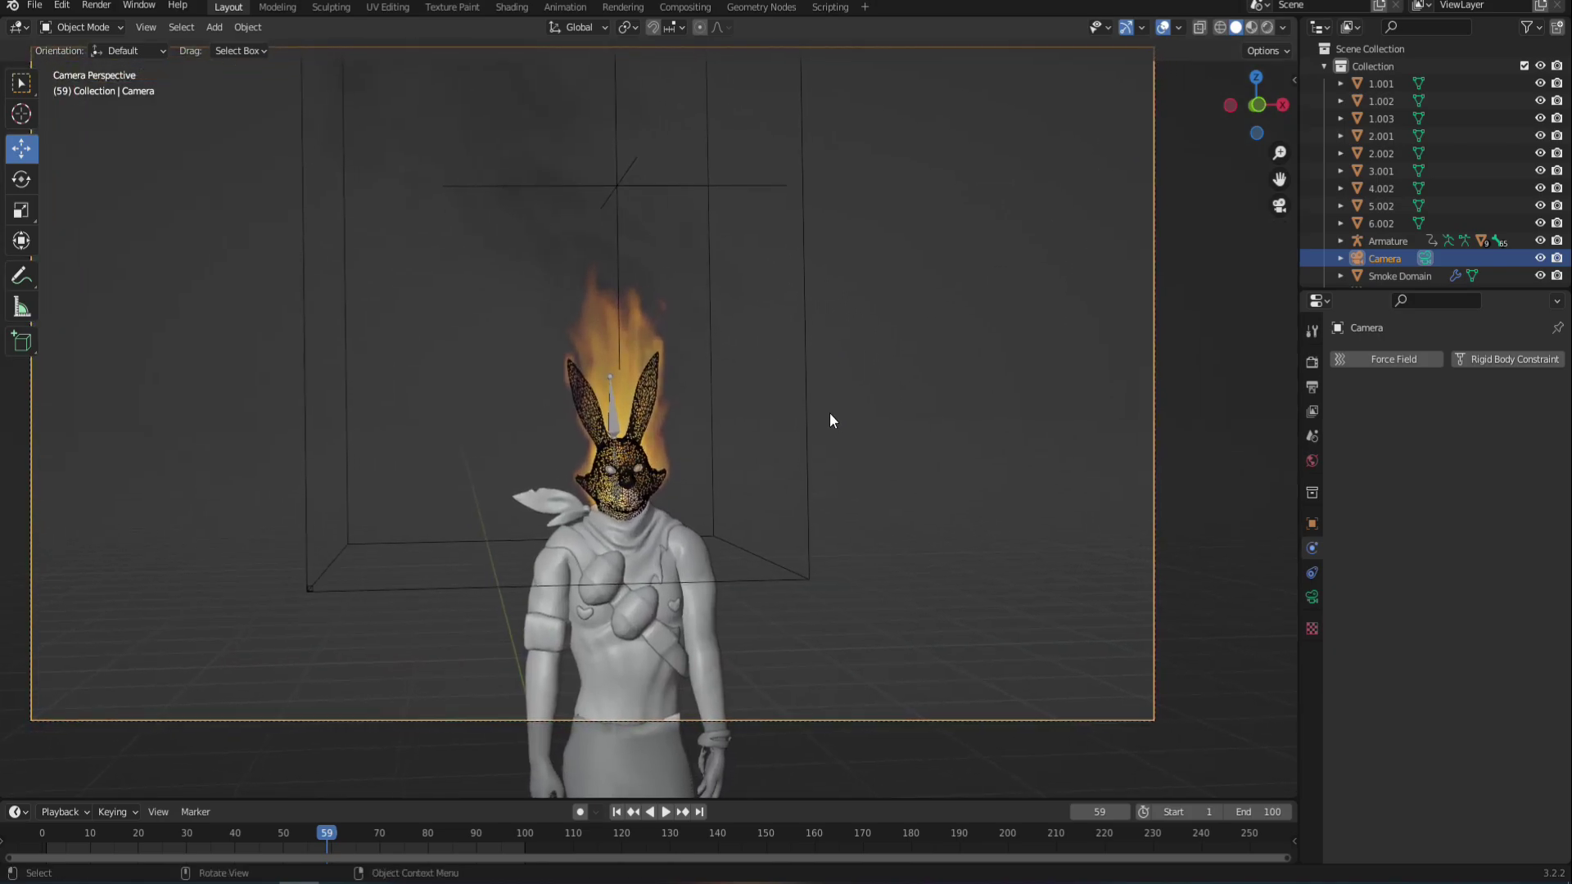
pyautogui.keyDown('shift'); pyautogui.moveTo(829, 412); pyautogui.dragTo(889, 446, button='middle'); pyautogui.keyUp('shift')
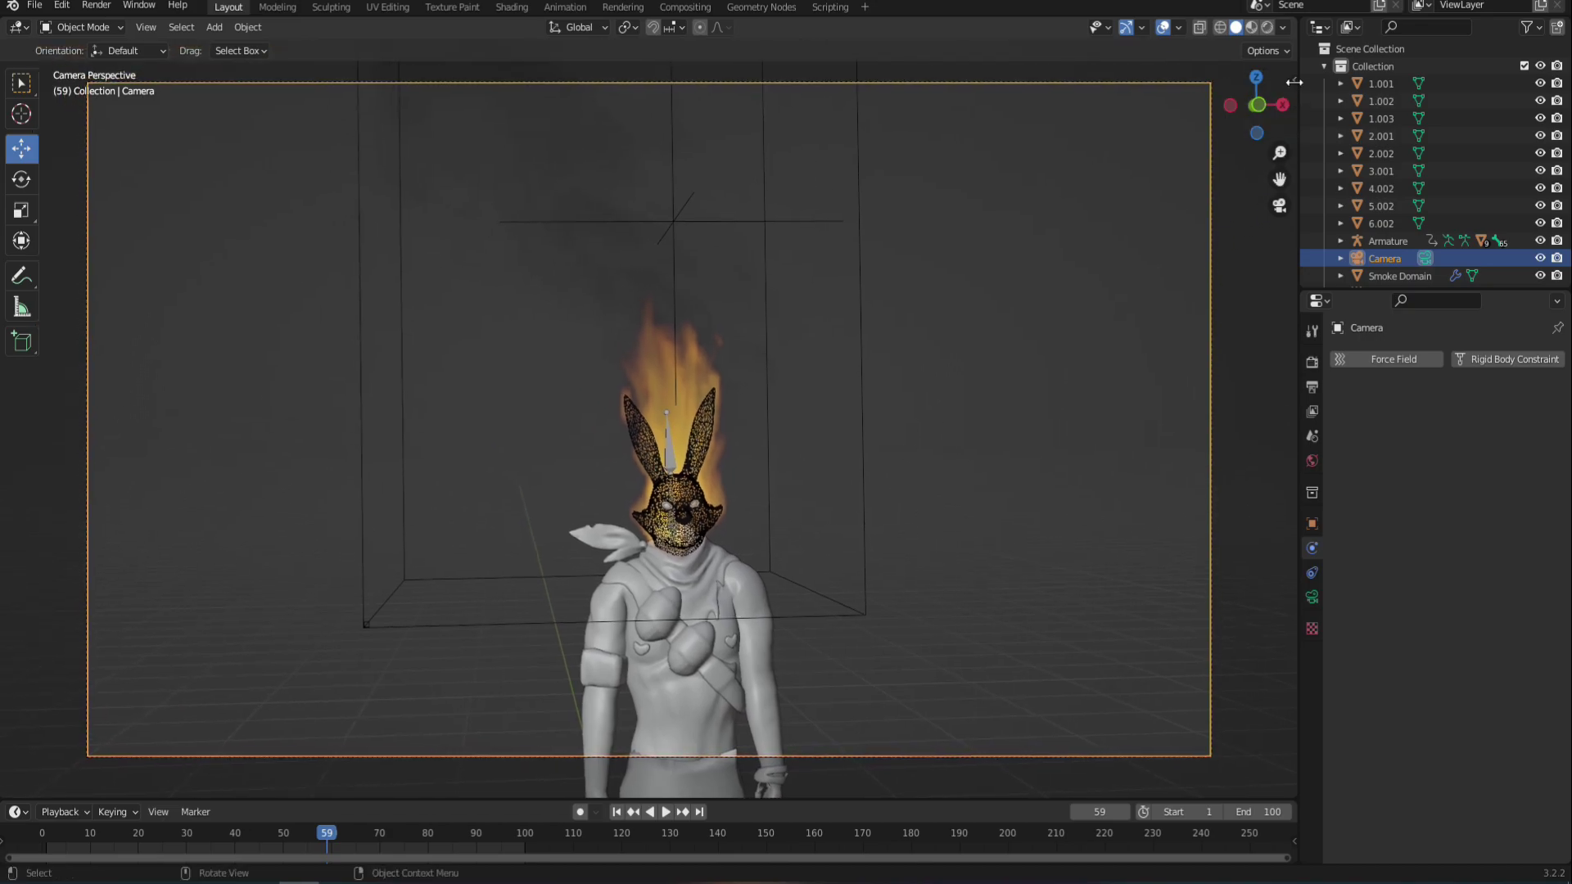
pyautogui.click(1294, 82)
# Lock the camera to the view, render with Cycles on GPU Compute, and preview Rendered shading
pyautogui.click(1290, 156)
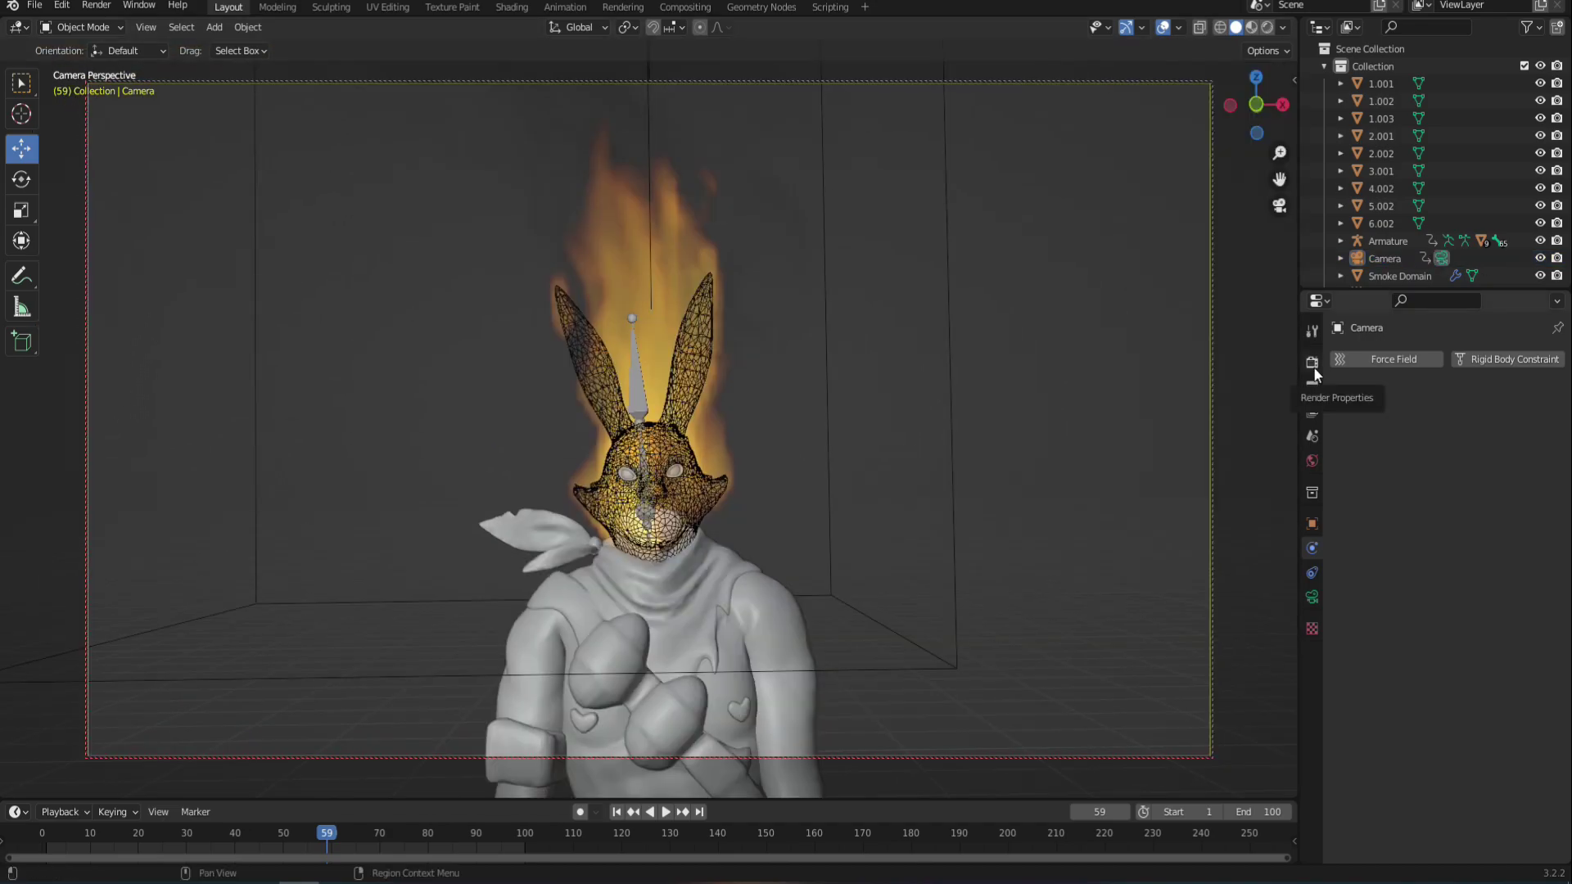
pyautogui.click(1313, 363)
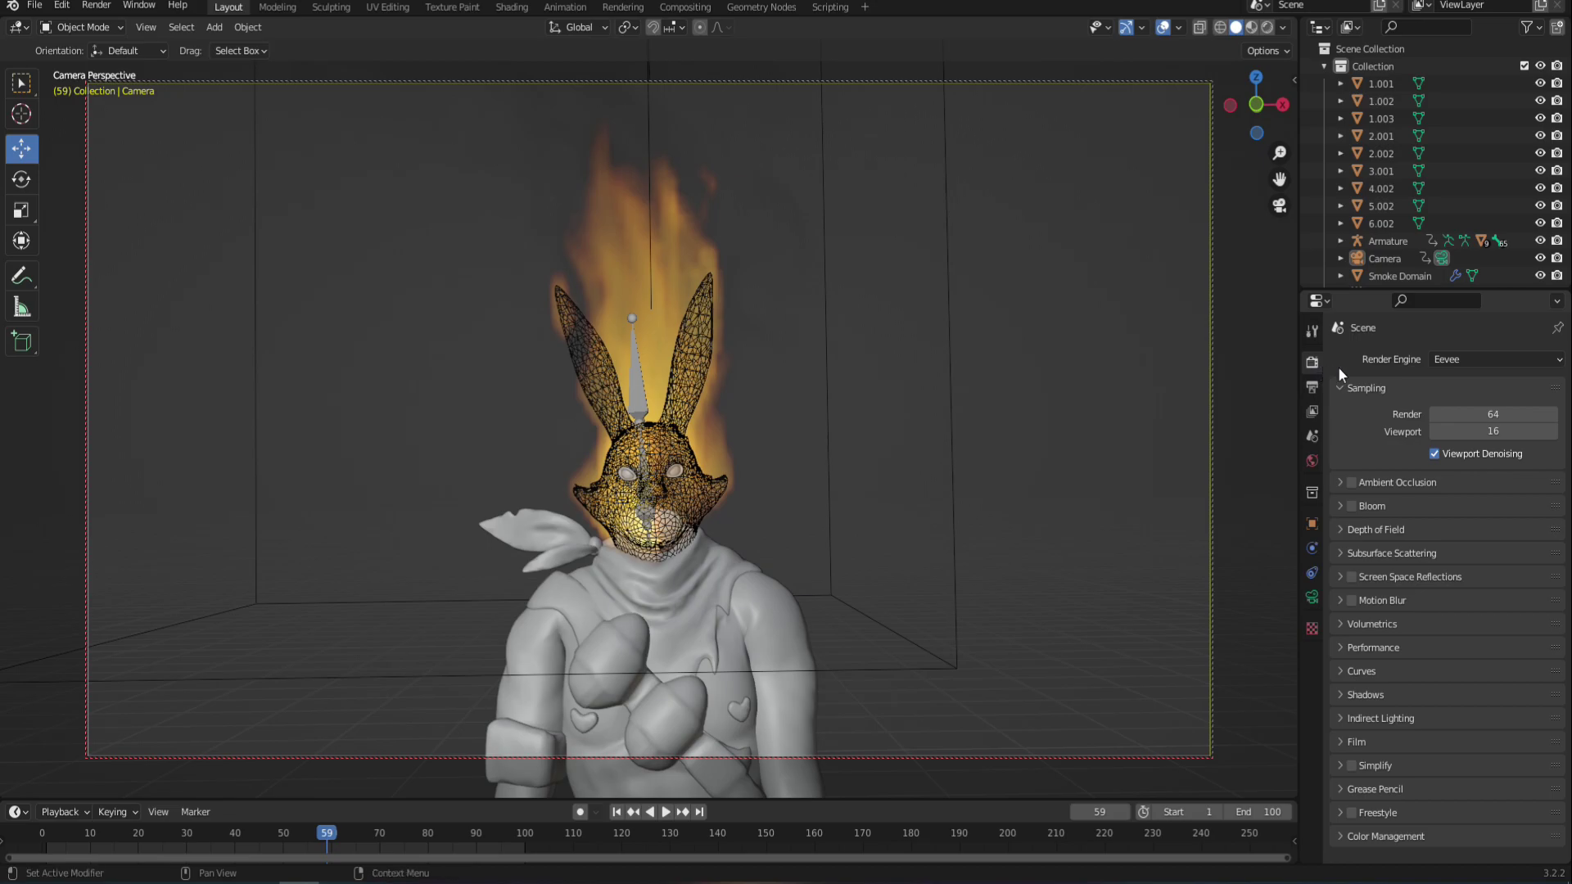
pyautogui.click(1557, 364)
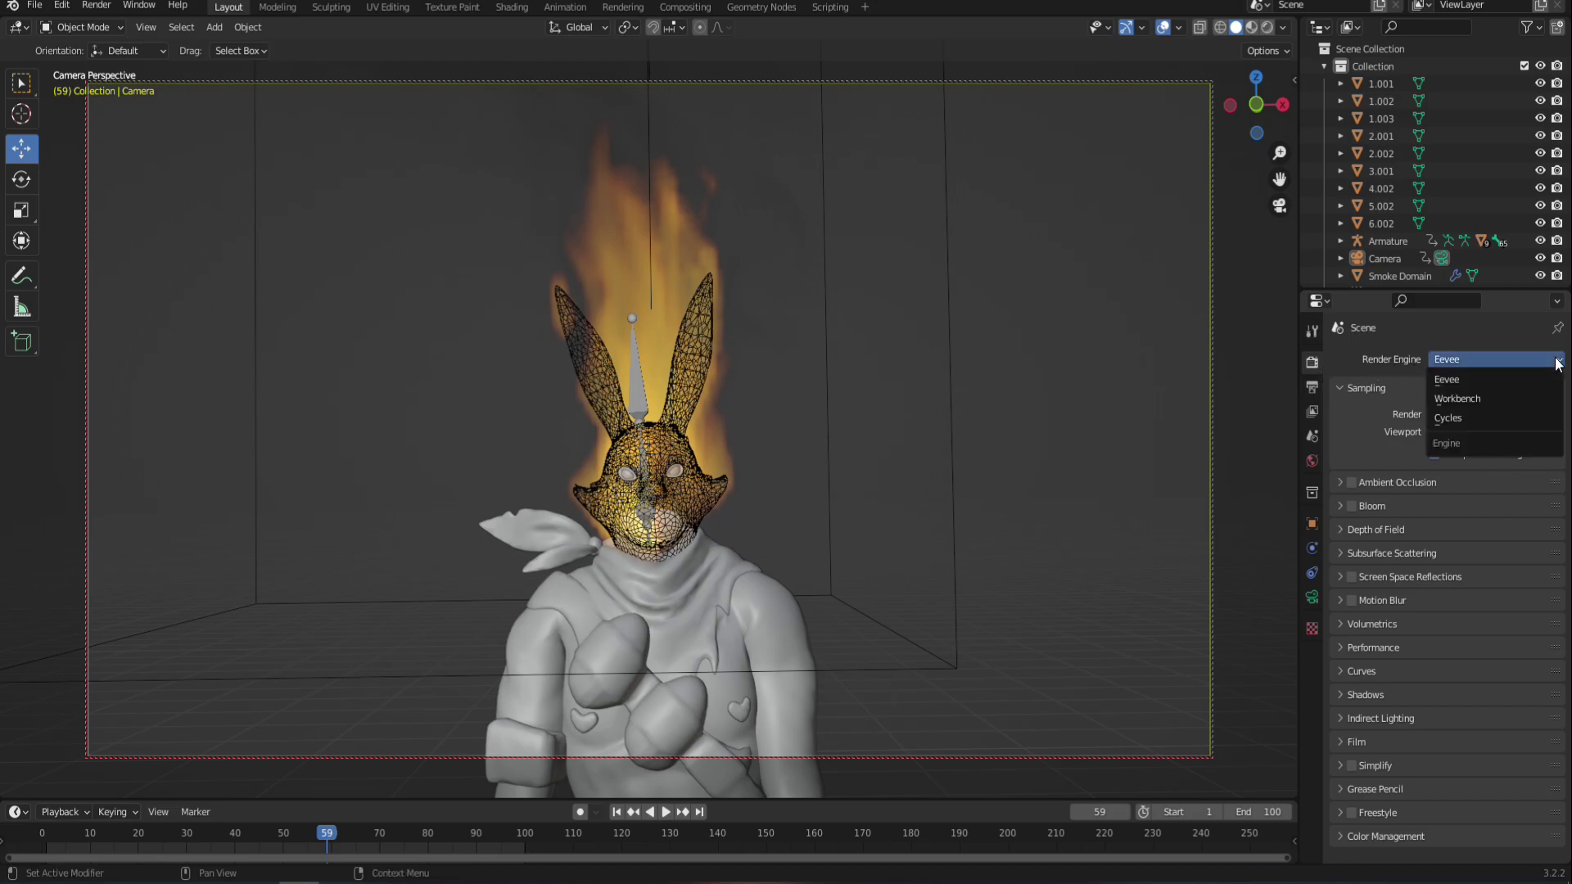
pyautogui.click(1473, 416)
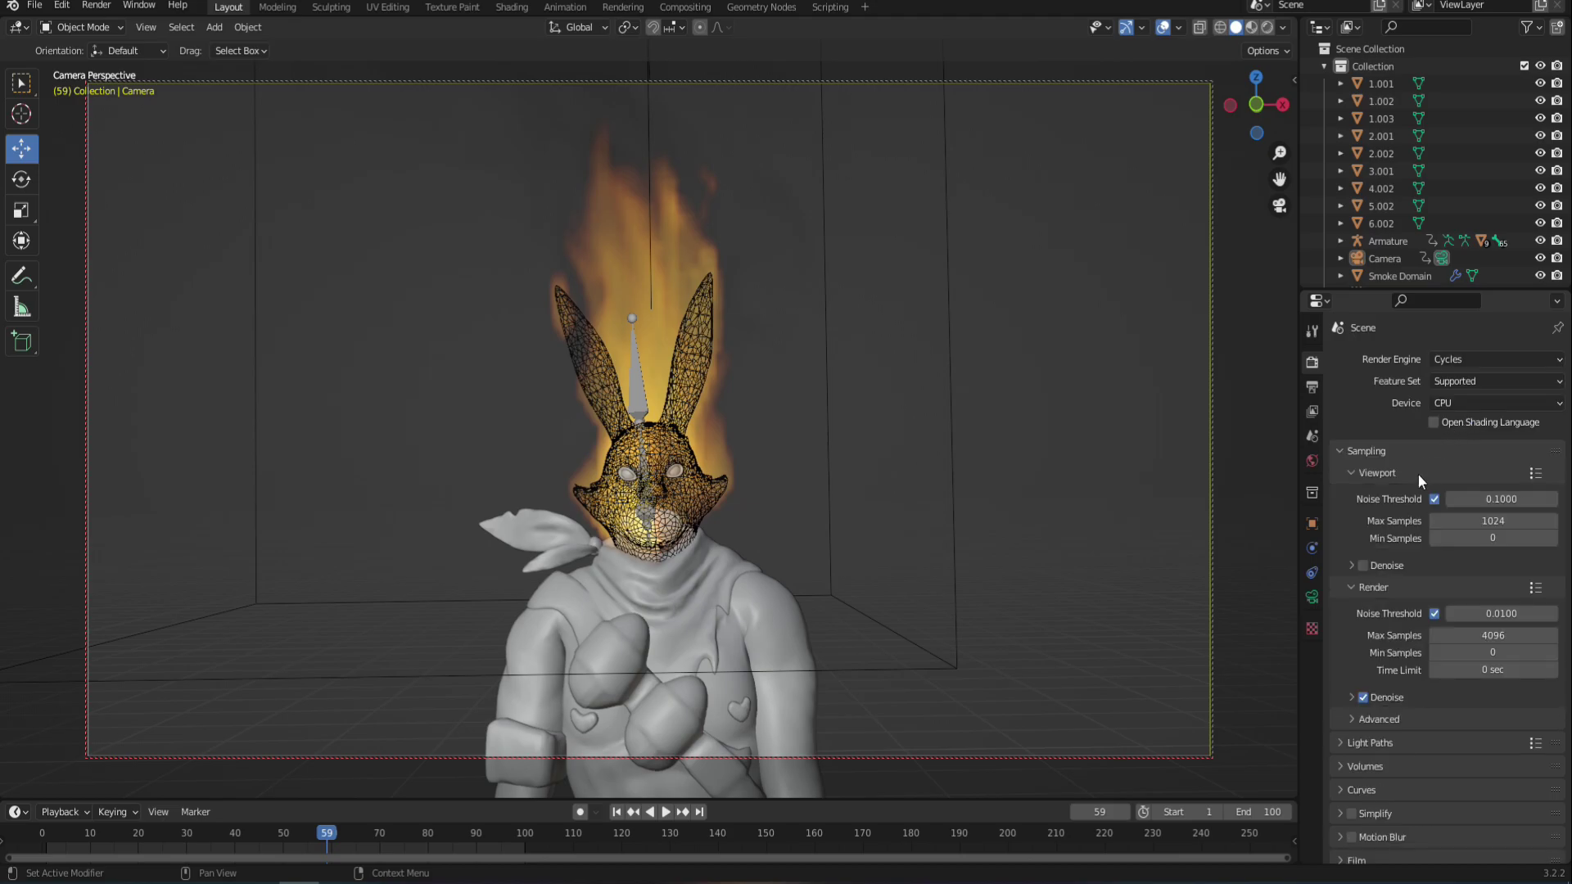
pyautogui.click(1491, 403)
pyautogui.click(1473, 437)
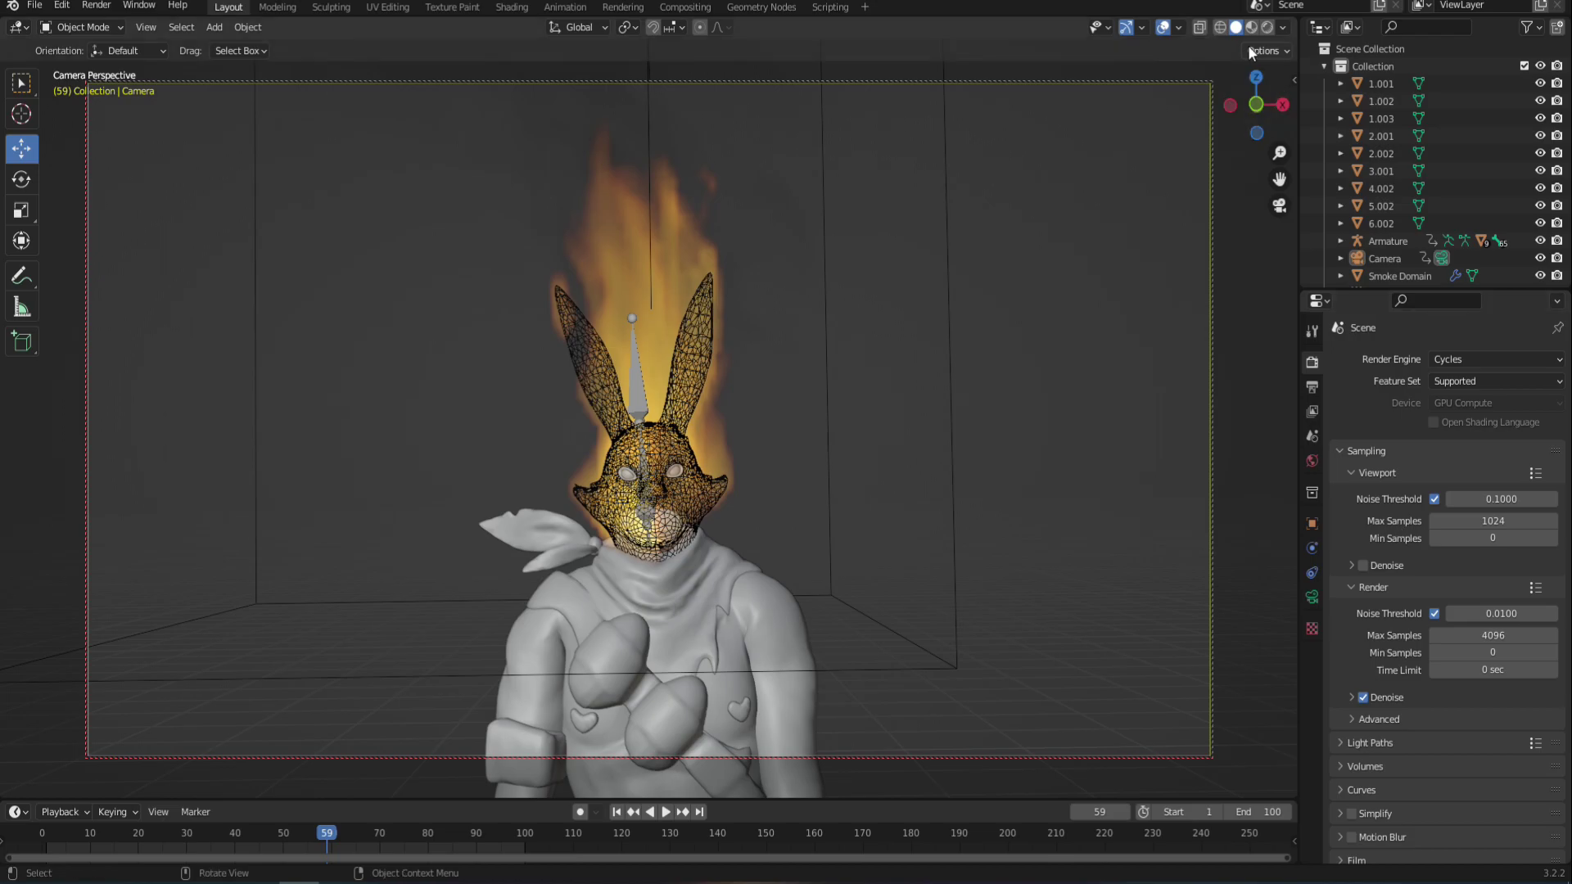
pyautogui.click(1266, 27)
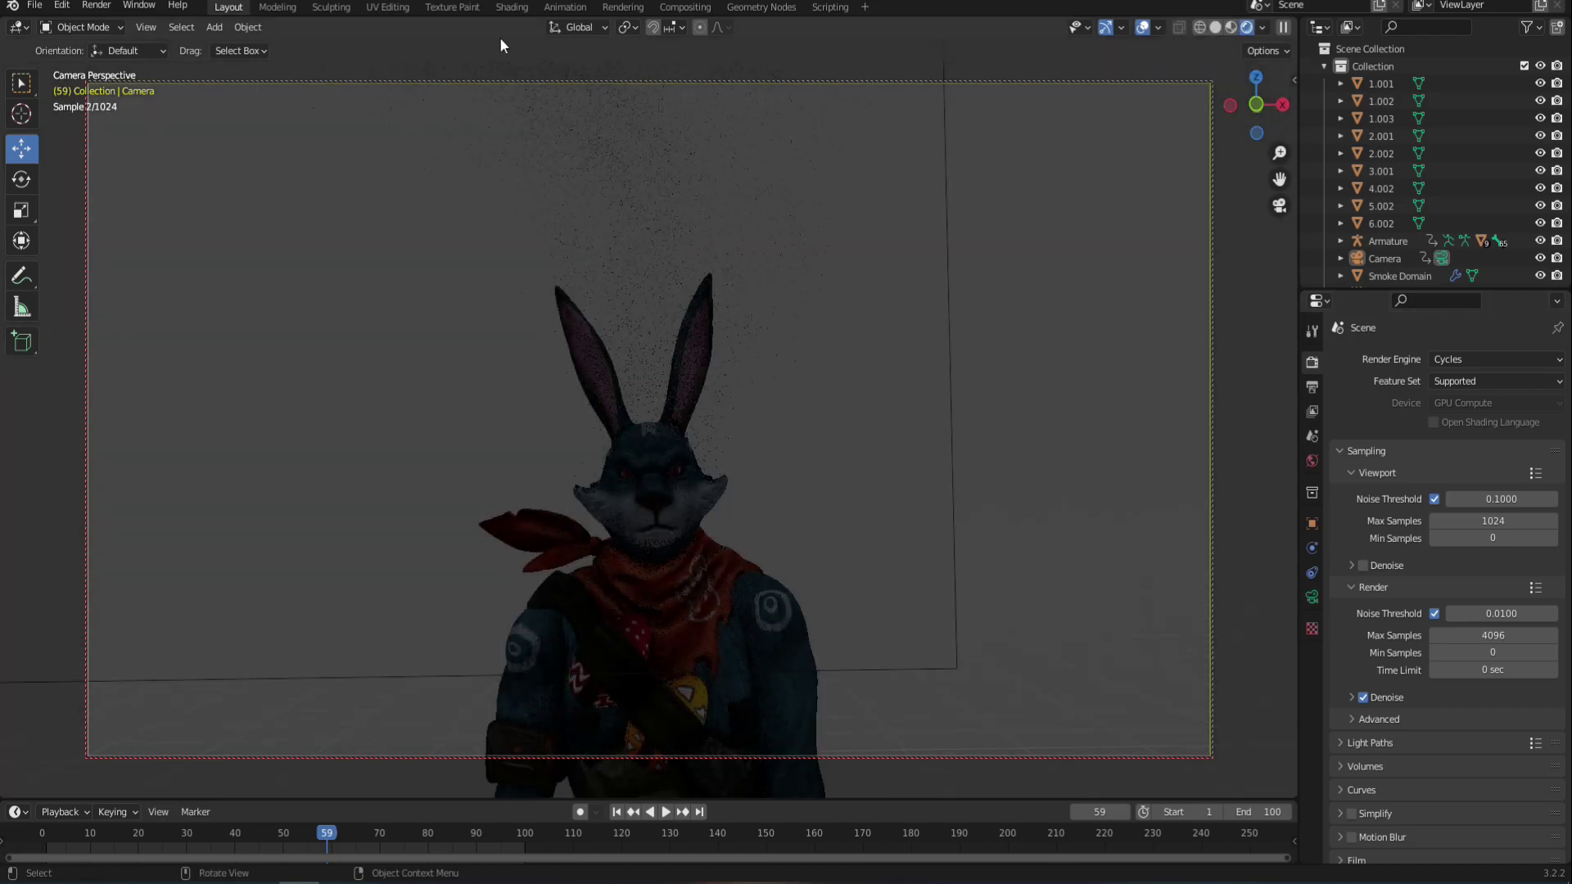
# In Shading, add an Attribute node named 'heat' to the smoke domain material
pyautogui.click(512, 7)
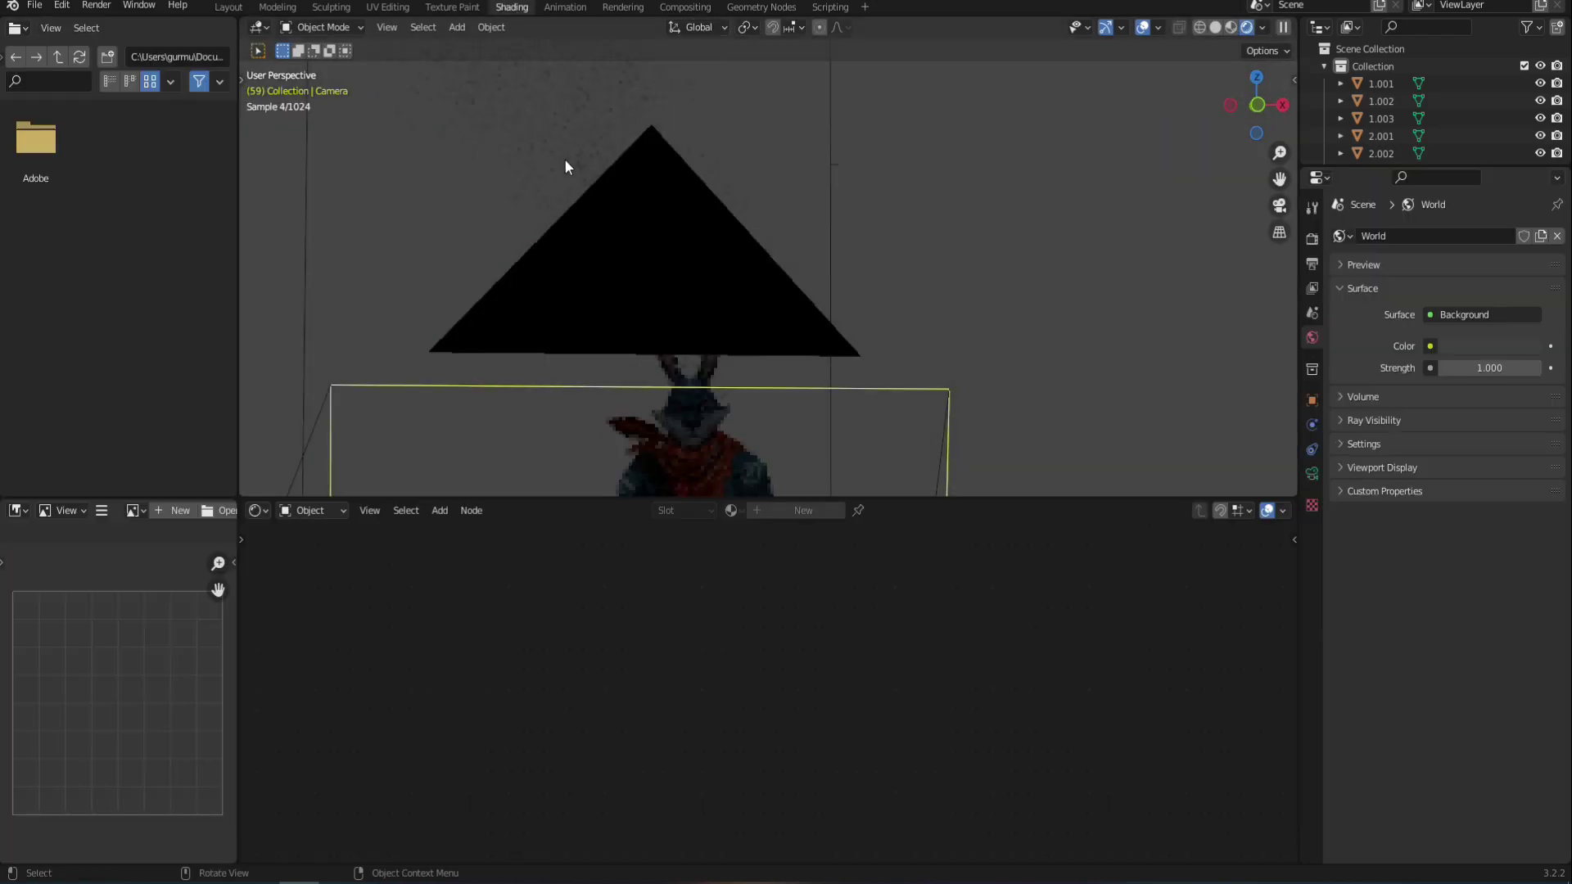
pyautogui.click(1008, 313)
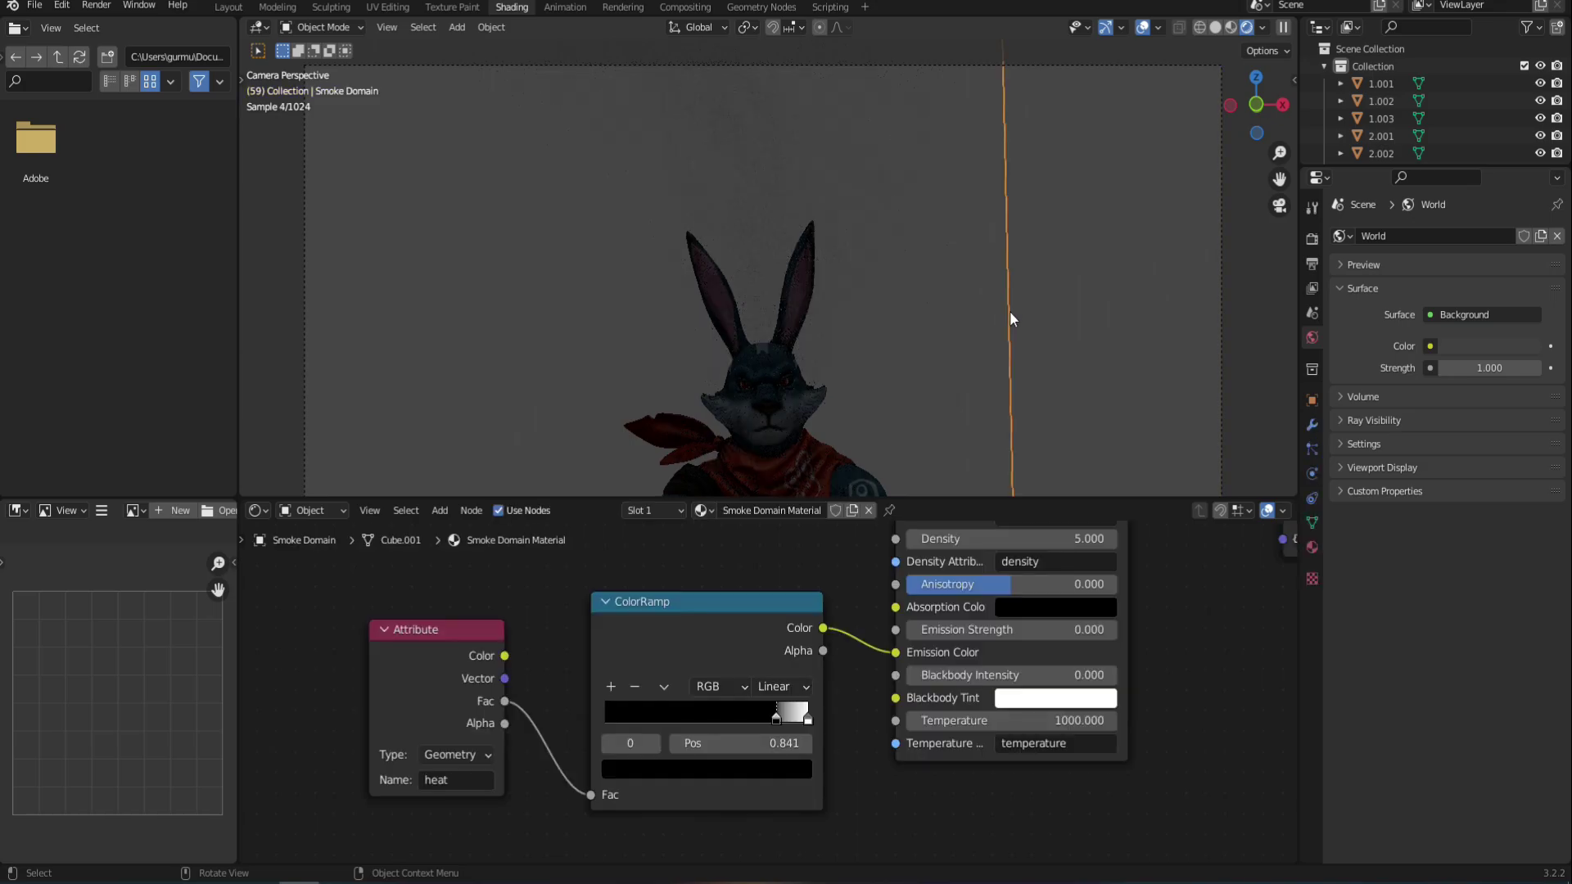
pyautogui.click(439, 510)
pyautogui.click(475, 529)
pyautogui.write('a')
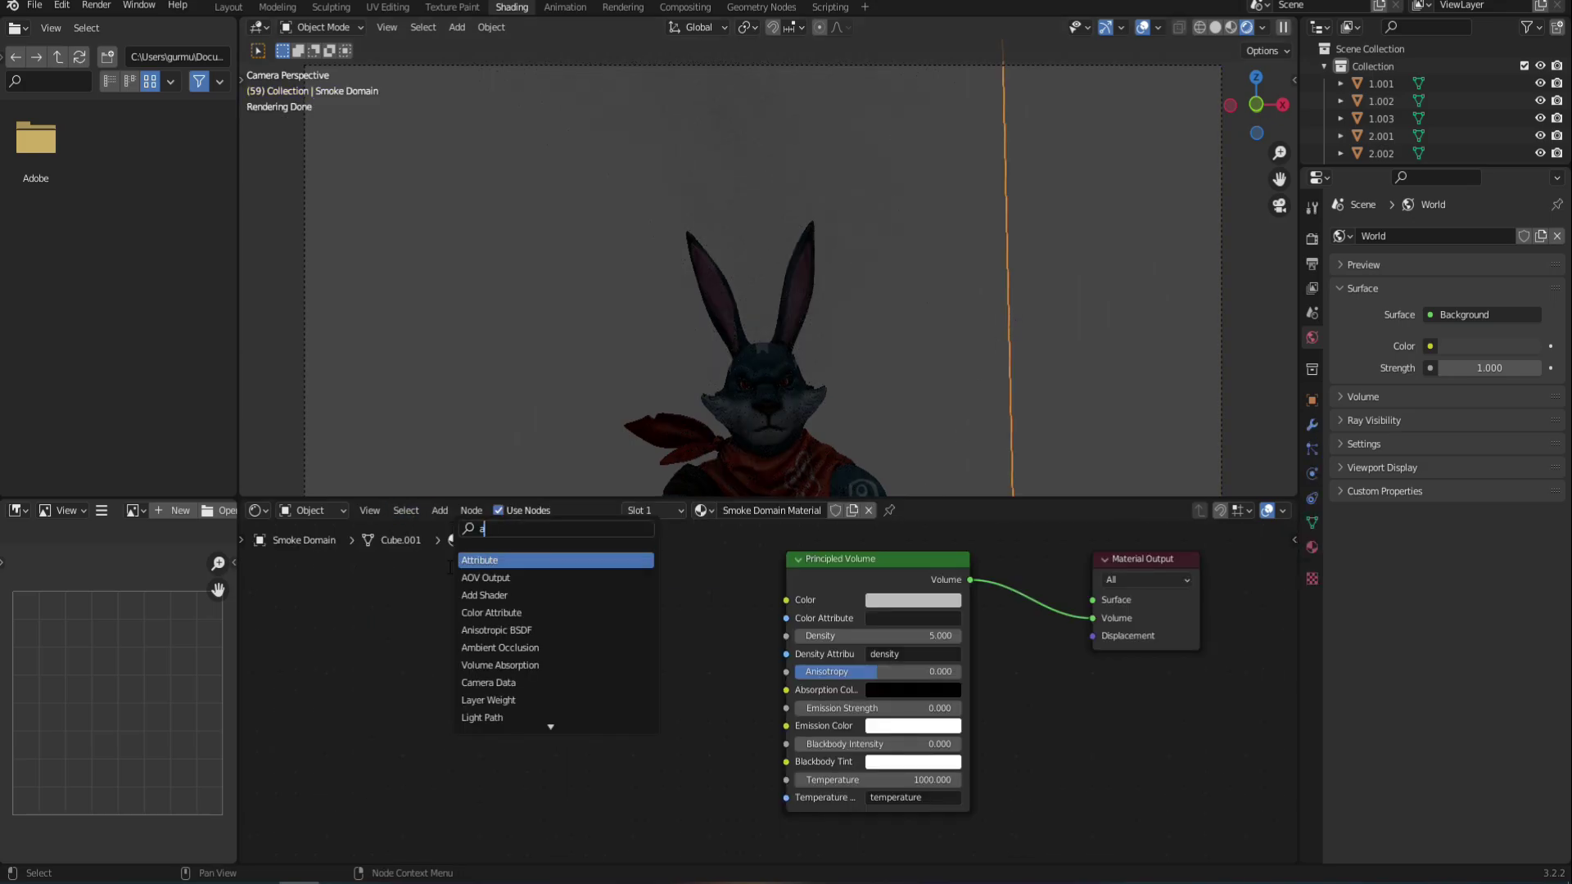
pyautogui.click(509, 560)
pyautogui.click(497, 729)
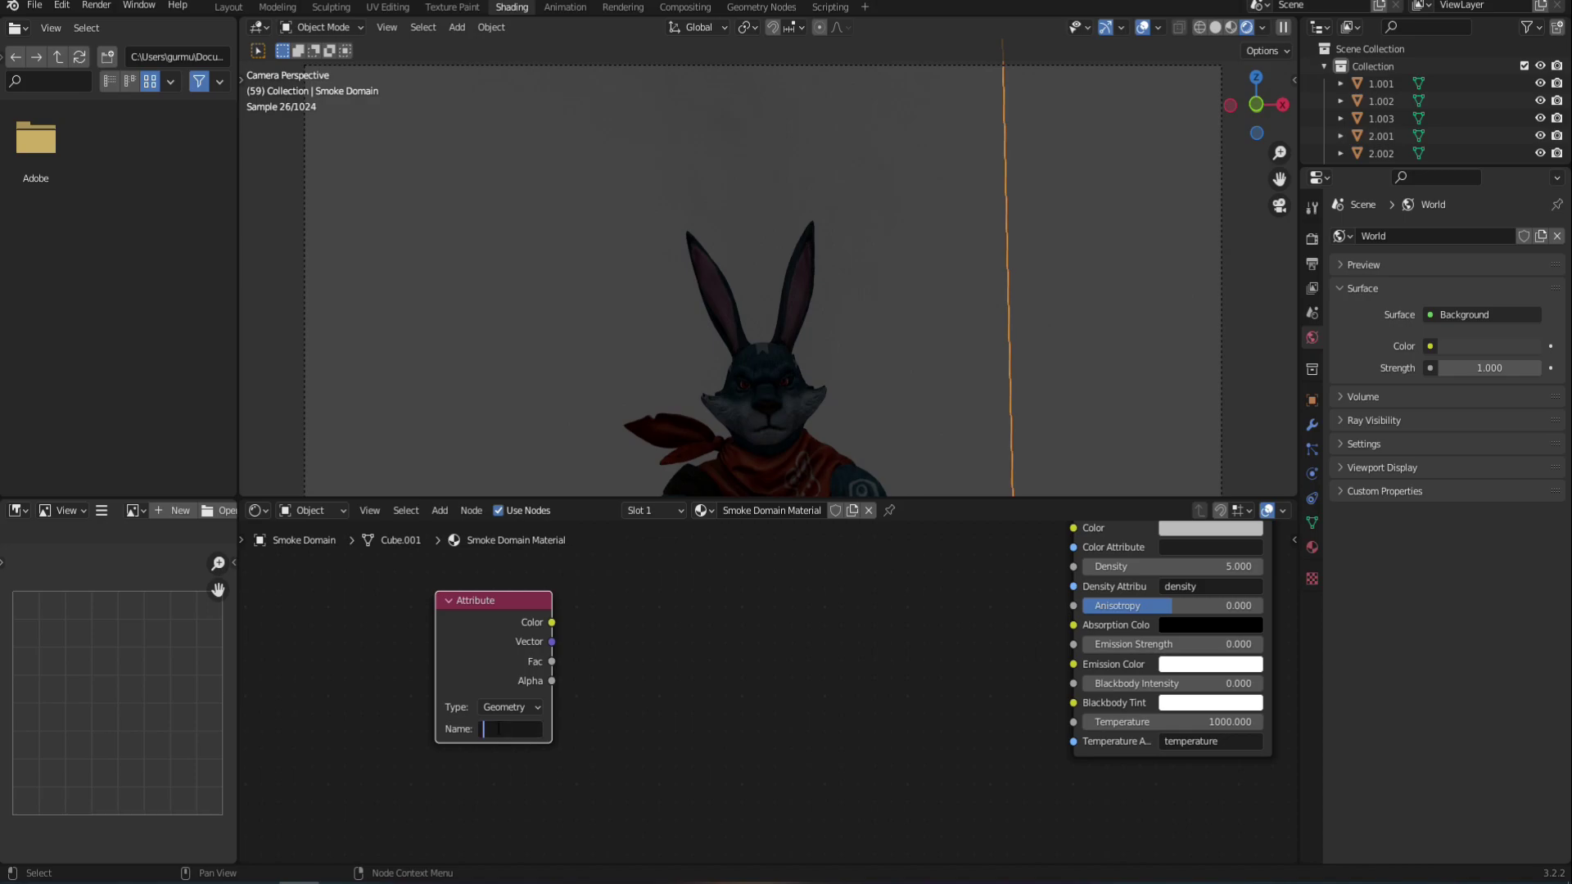
pyautogui.write('heat')
pyautogui.press('Return')
# Add a ColorRamp node fed by the heat Attribute's Fac output
pyautogui.write('colo')
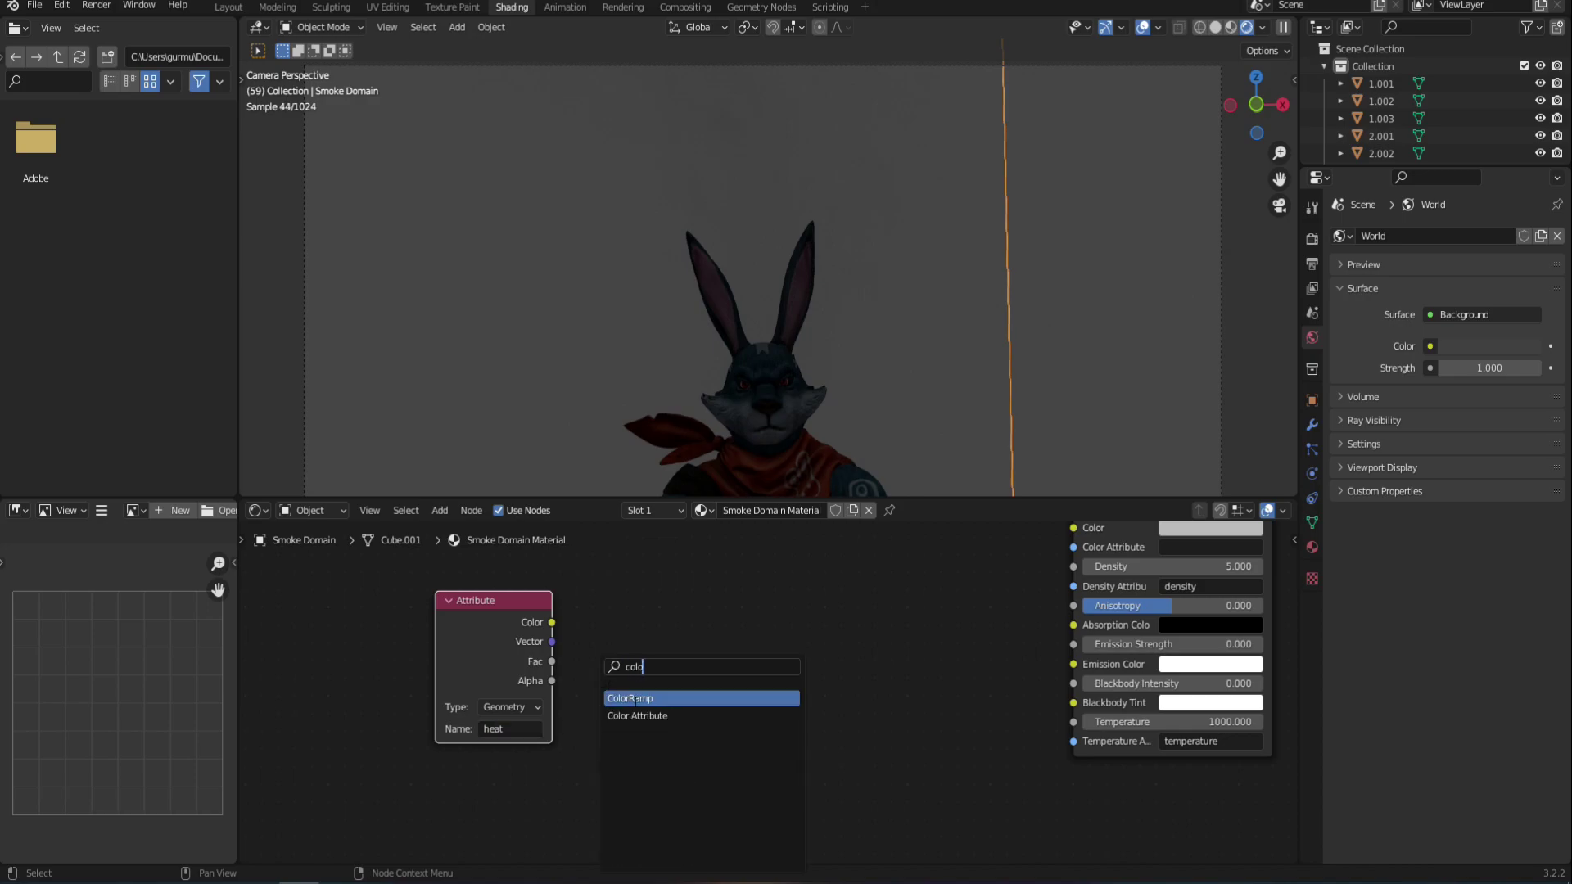
pyautogui.click(635, 698)
pyautogui.click(560, 665)
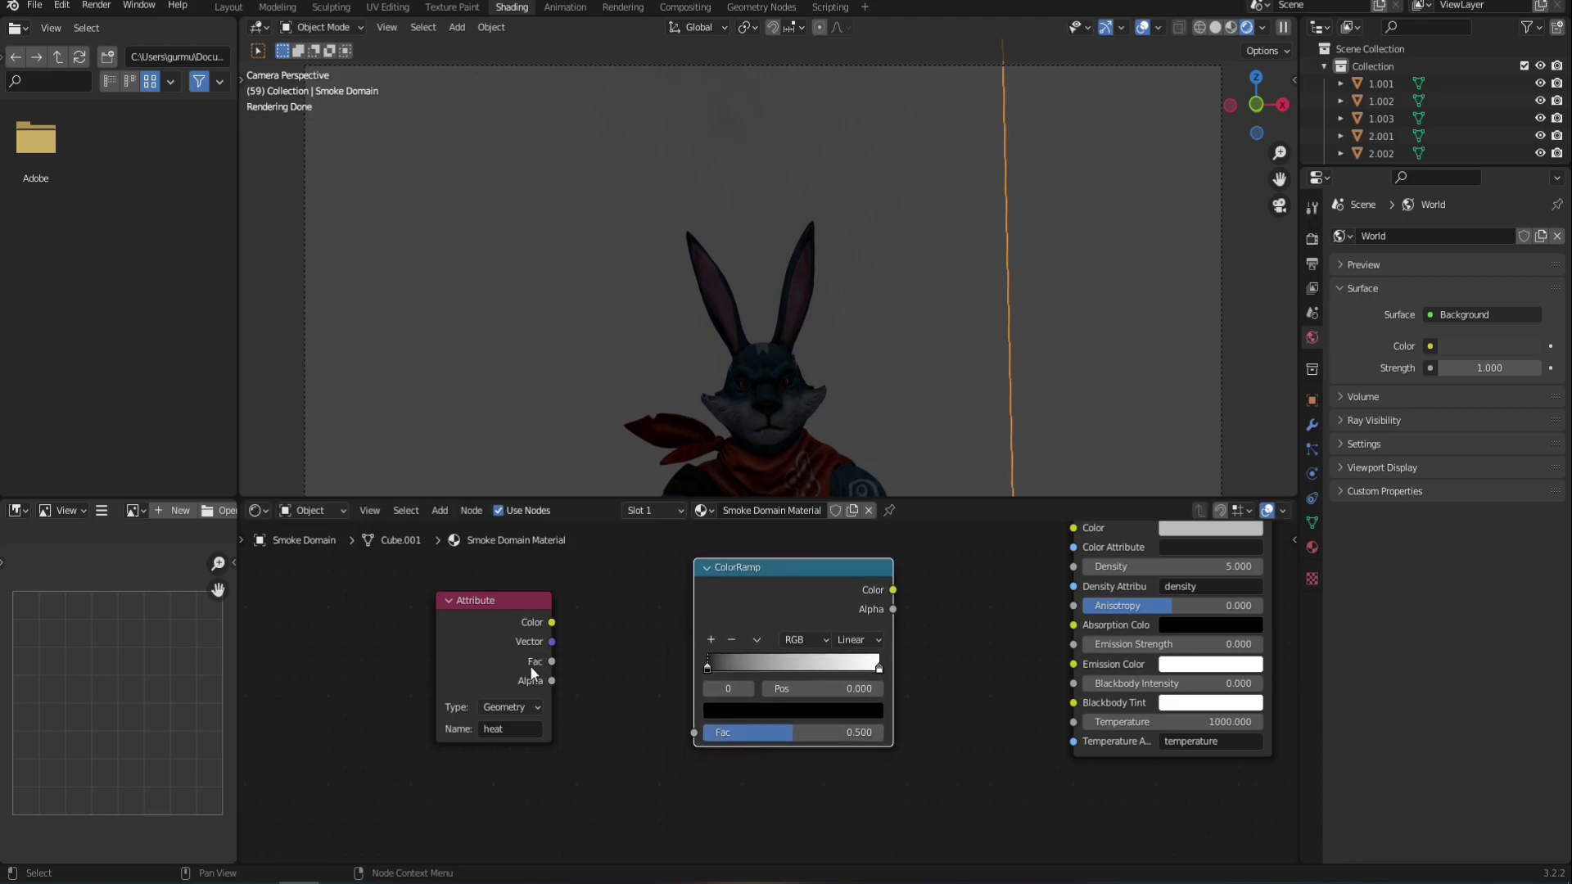
pyautogui.moveTo(551, 662); pyautogui.dragTo(558, 666)
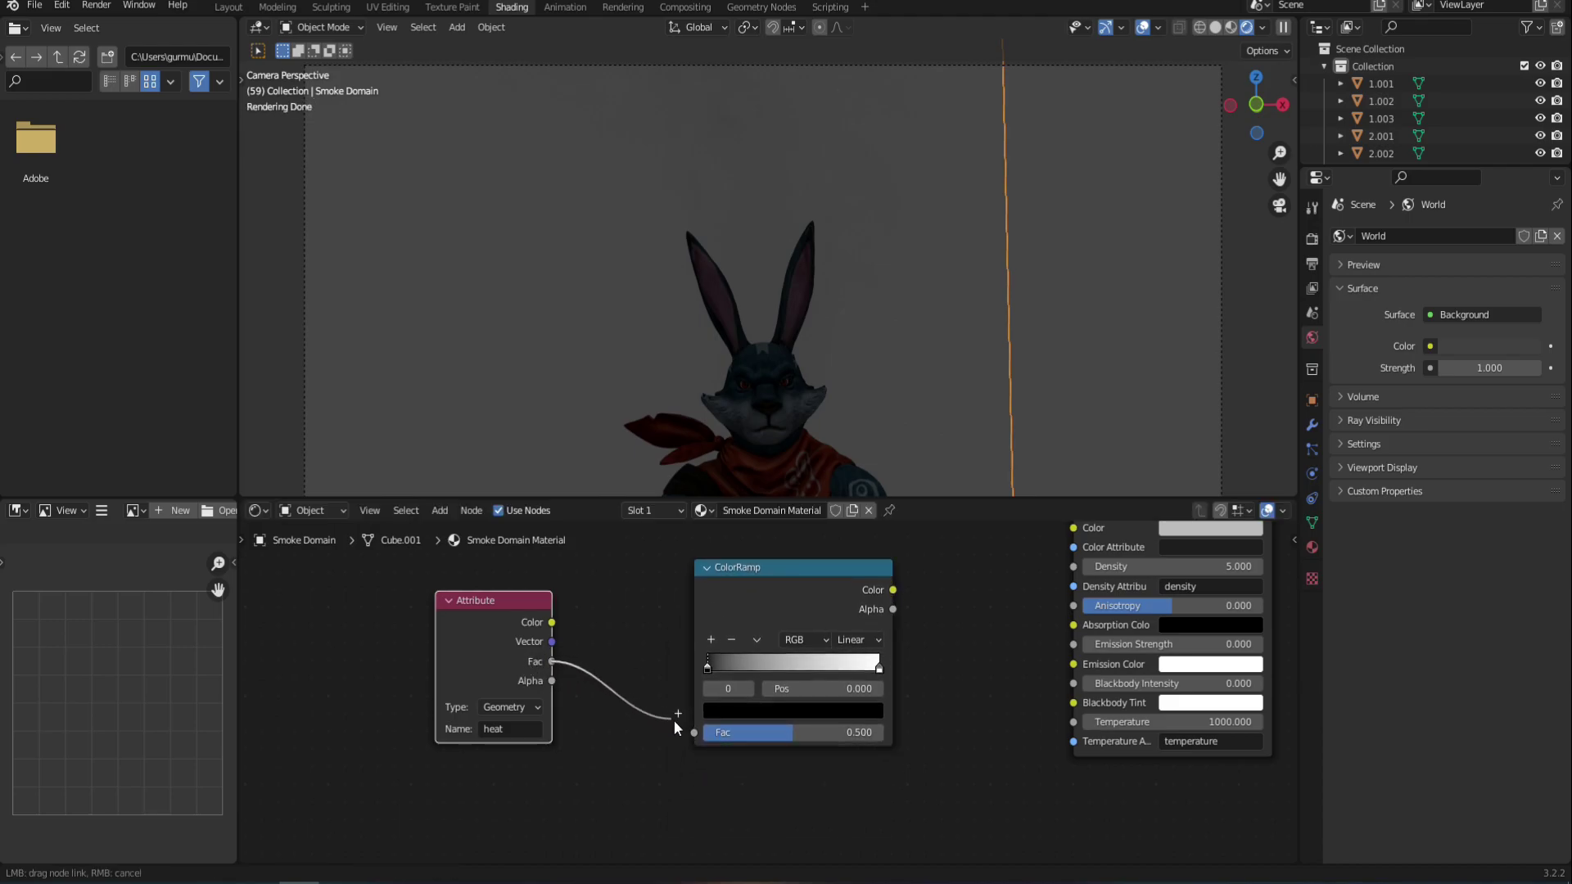
pyautogui.moveTo(674, 726); pyautogui.dragTo(695, 732)
# Connect the ColorRamp Color into the Principled Volume's Emission Strength input
pyautogui.moveTo(895, 588); pyautogui.dragTo(793, 624, button='middle')
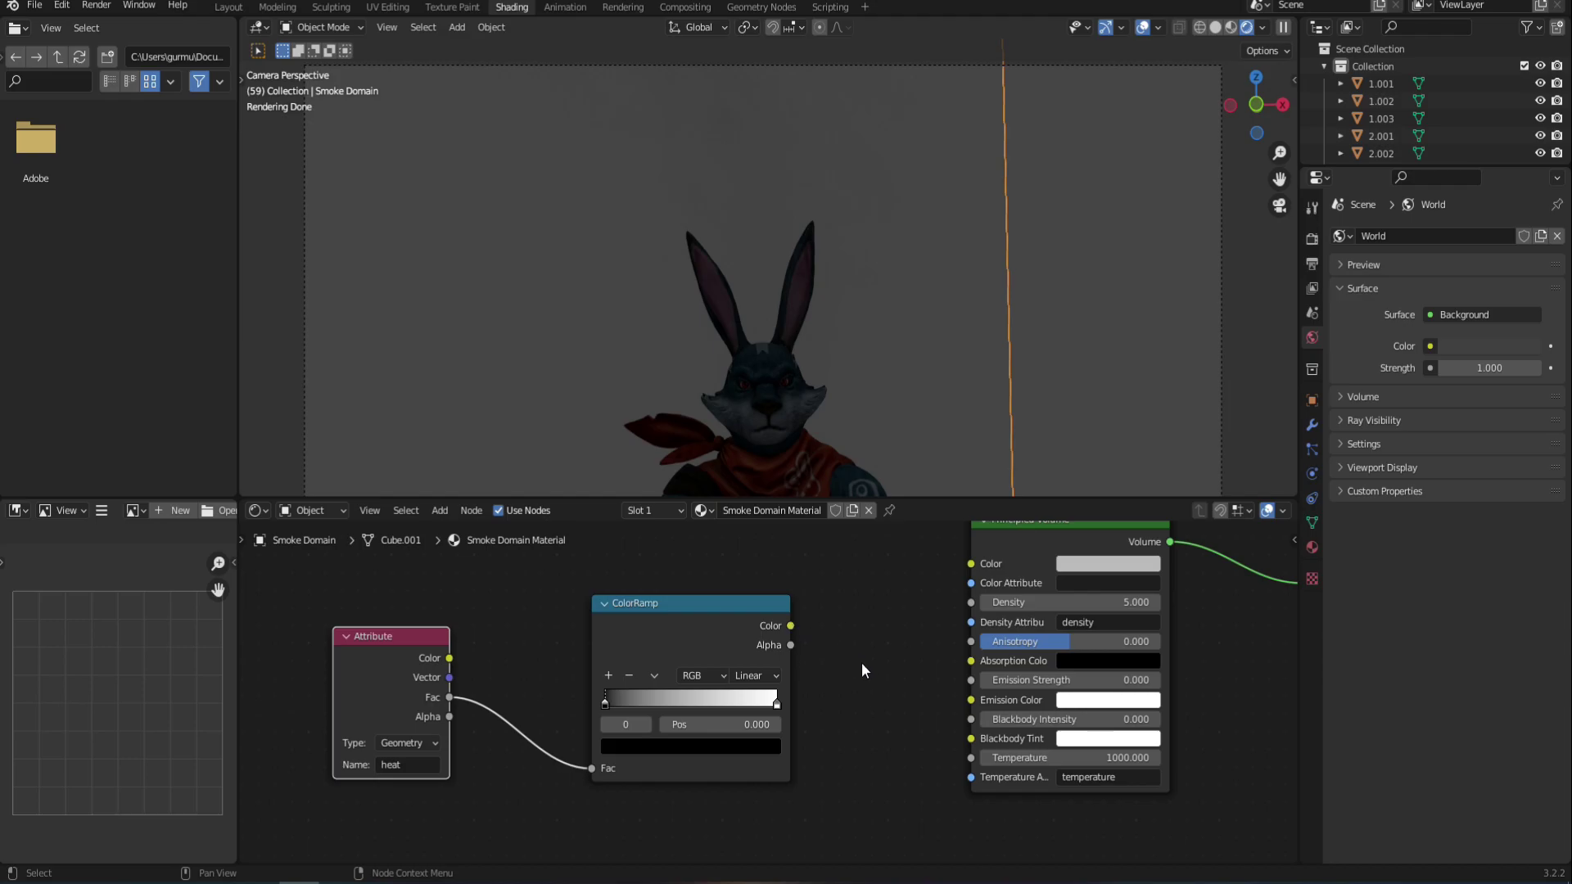
pyautogui.moveTo(862, 662); pyautogui.dragTo(625, 680, button='middle')
pyautogui.scroll(1, 752, 666)
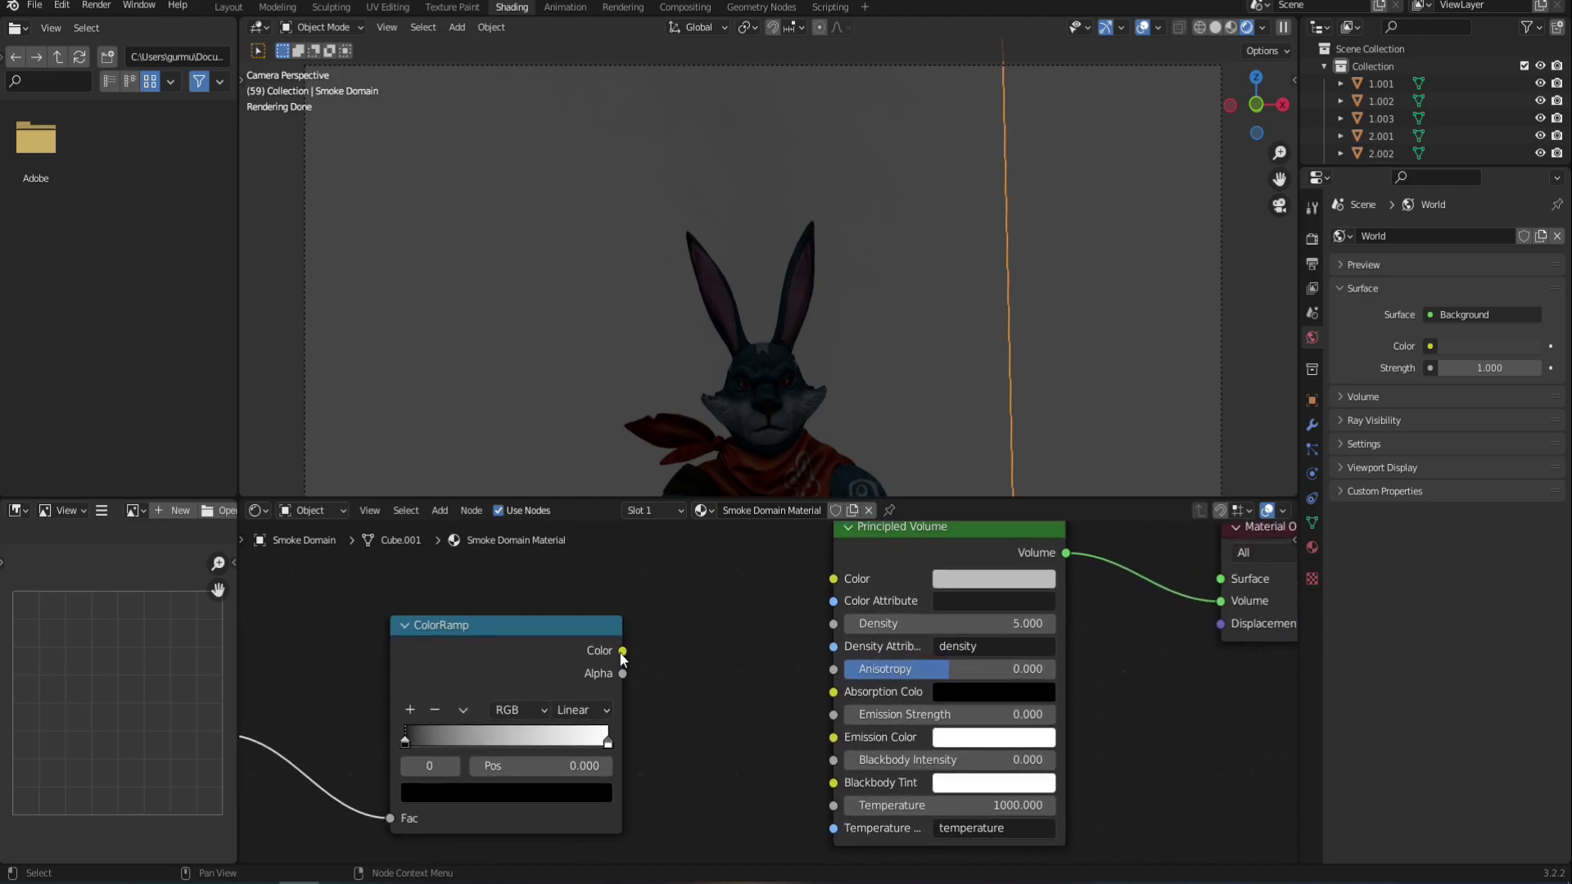
pyautogui.moveTo(623, 651); pyautogui.dragTo(837, 717)
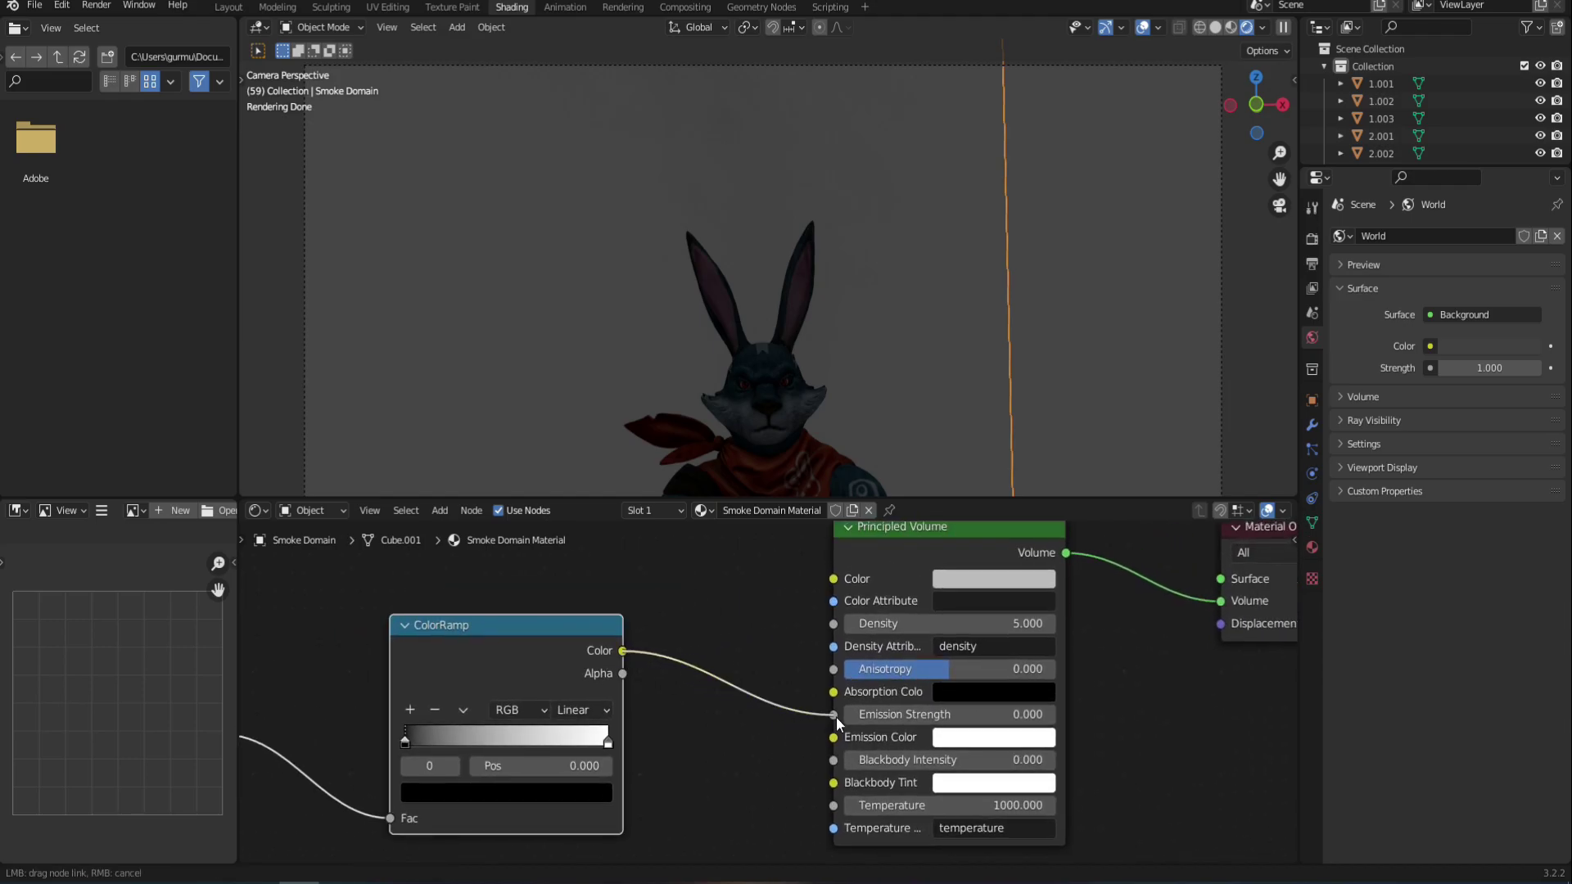
pyautogui.moveTo(967, 623); pyautogui.dragTo(901, 623)
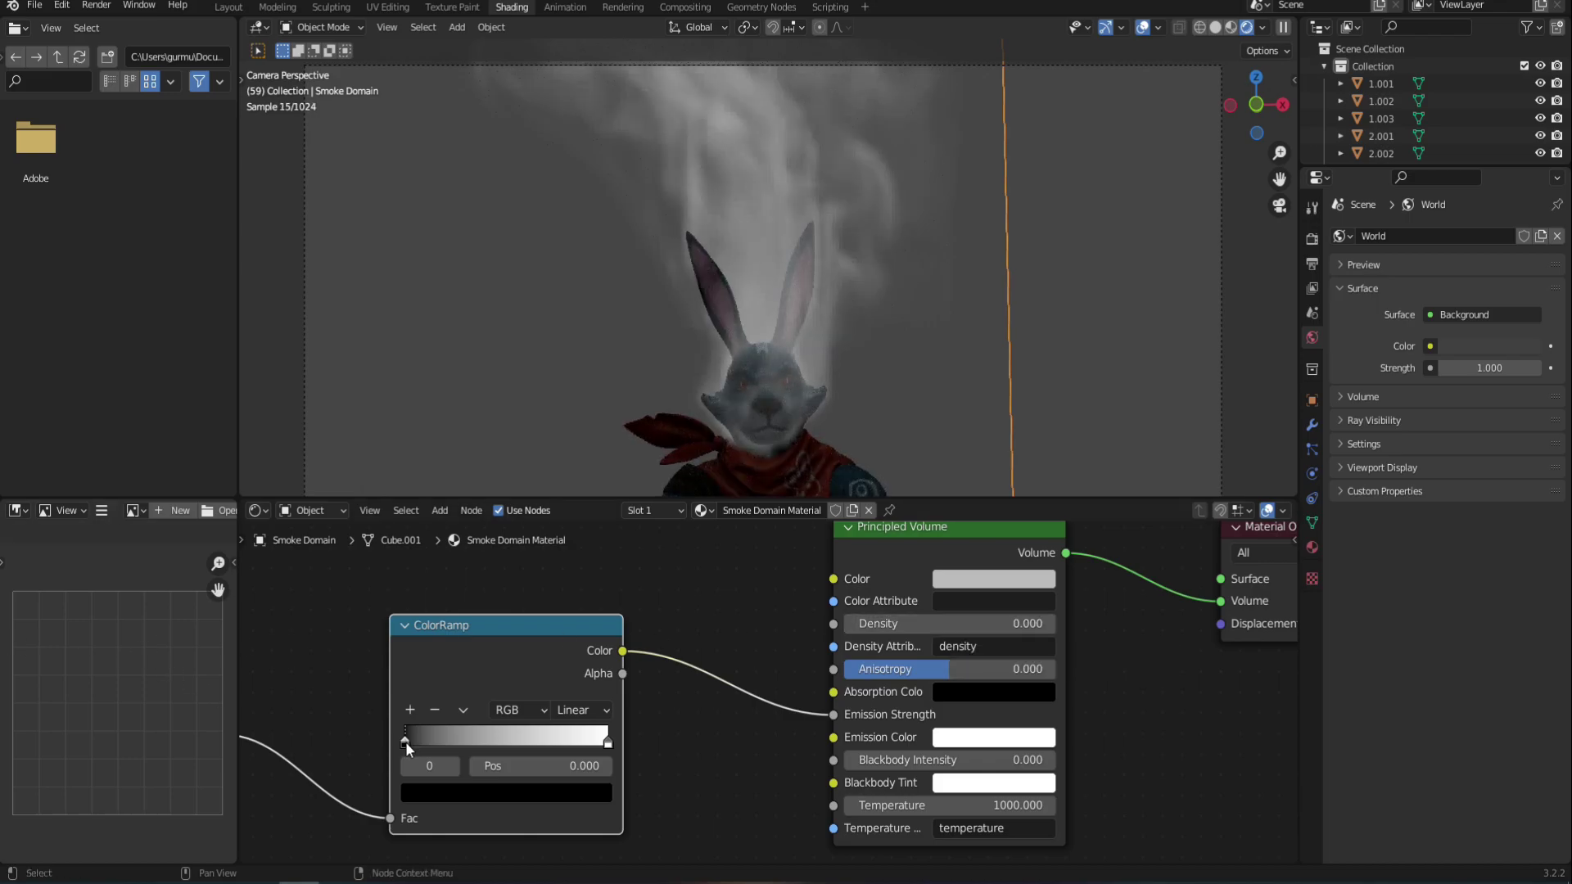
# Tighten the first ramp: black stop 0.641, white stop 0.959, grey stop 0.918, darker end colour
pyautogui.moveTo(405, 742); pyautogui.dragTo(587, 755)
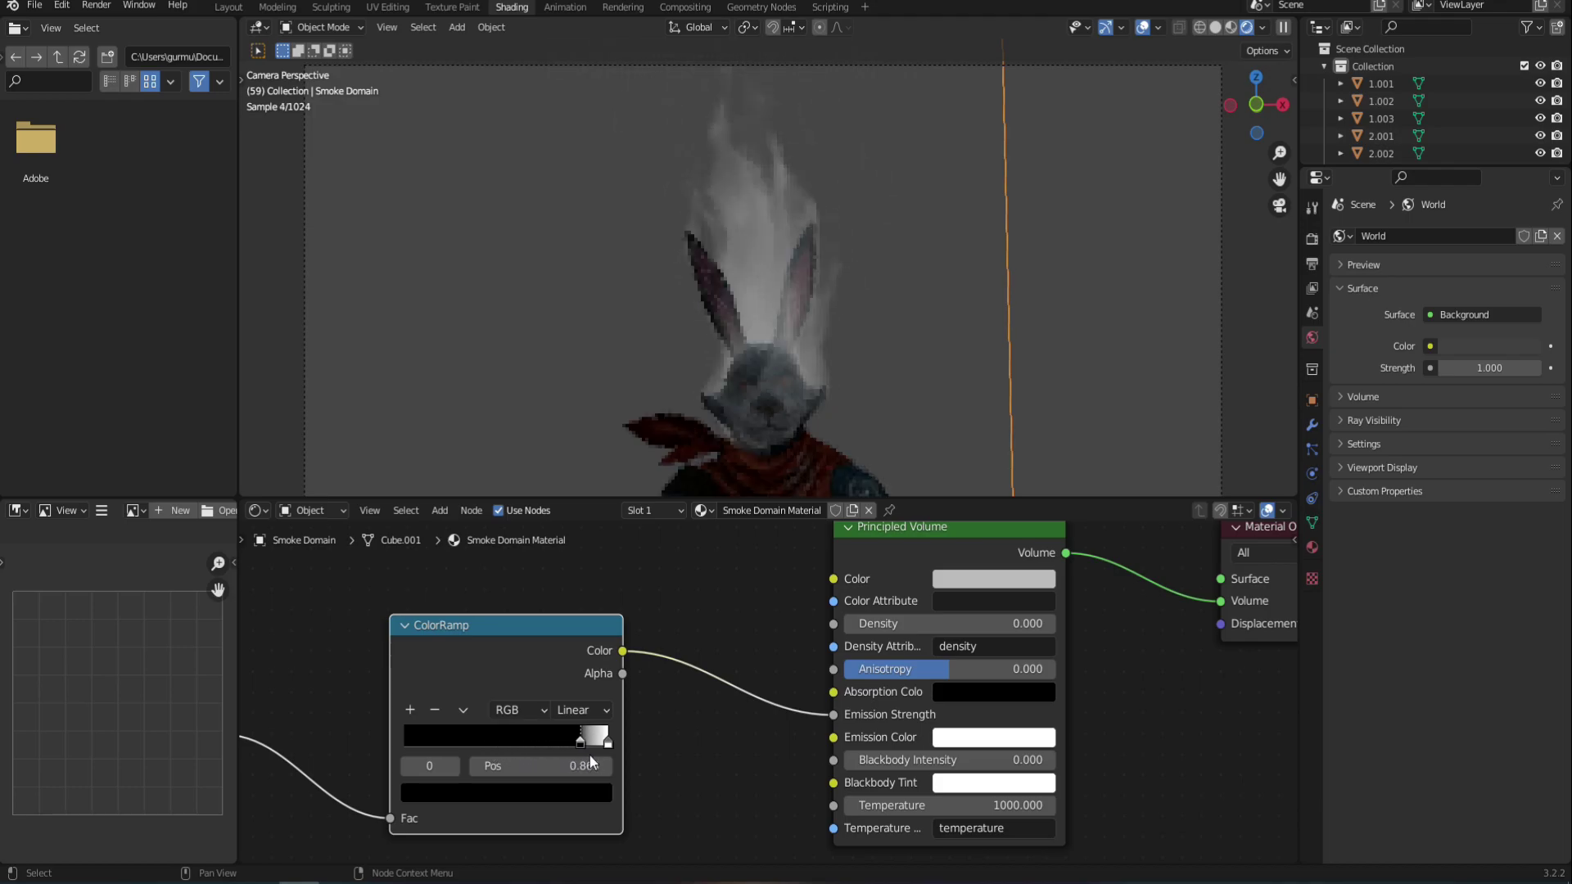
pyautogui.scroll(2, 588, 761)
pyautogui.moveTo(676, 710); pyautogui.dragTo(667, 721)
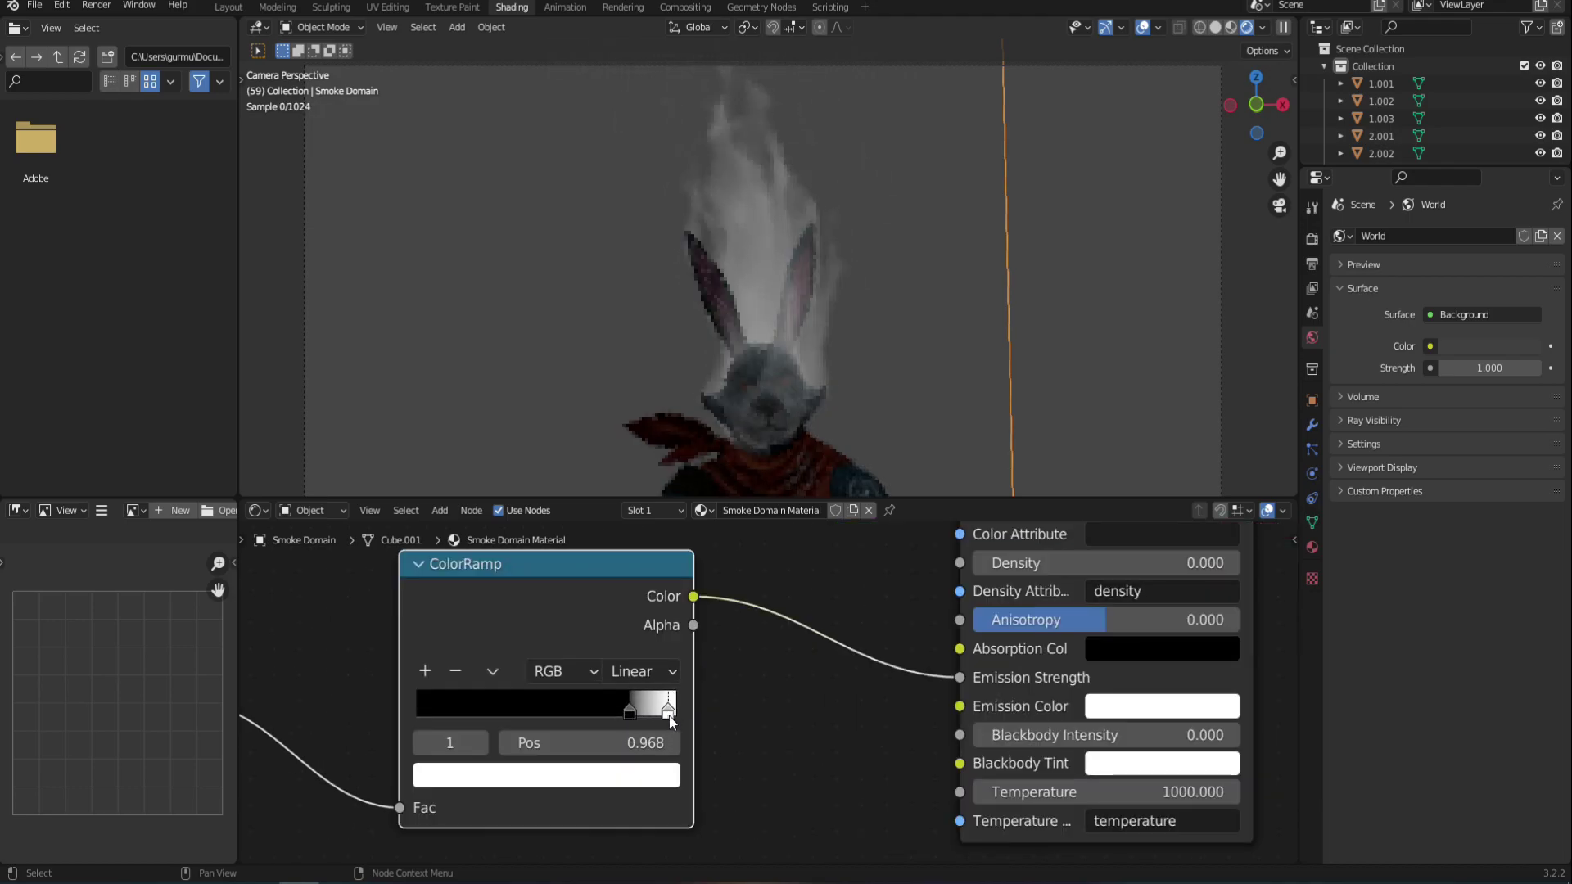
pyautogui.scroll(2, 592, 707)
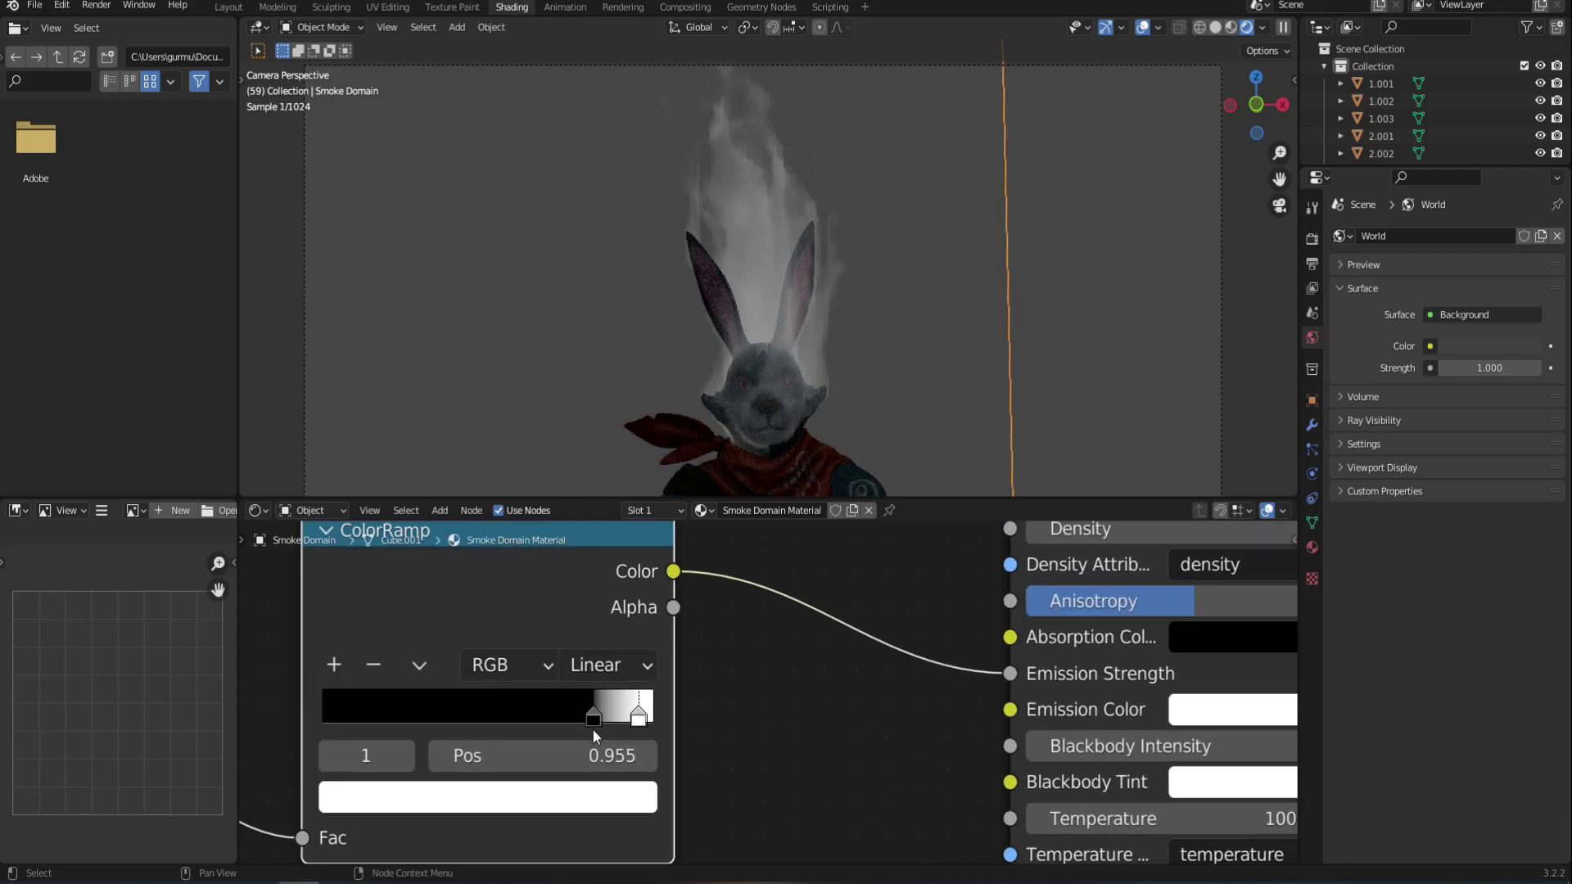
pyautogui.click(334, 664)
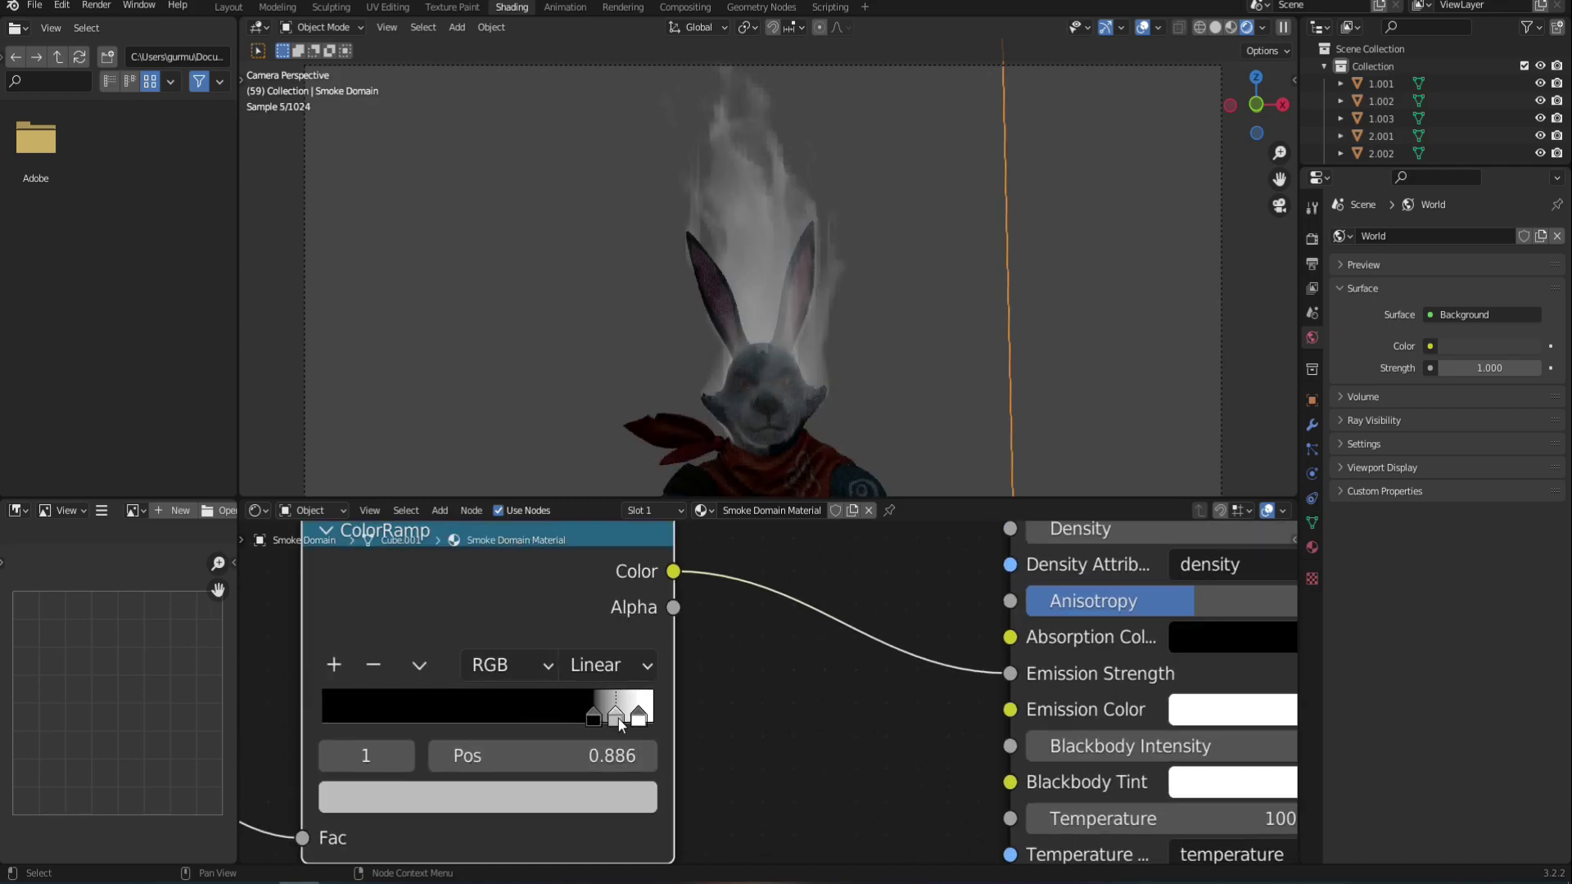
pyautogui.moveTo(618, 719); pyautogui.dragTo(652, 719)
pyautogui.click(487, 797)
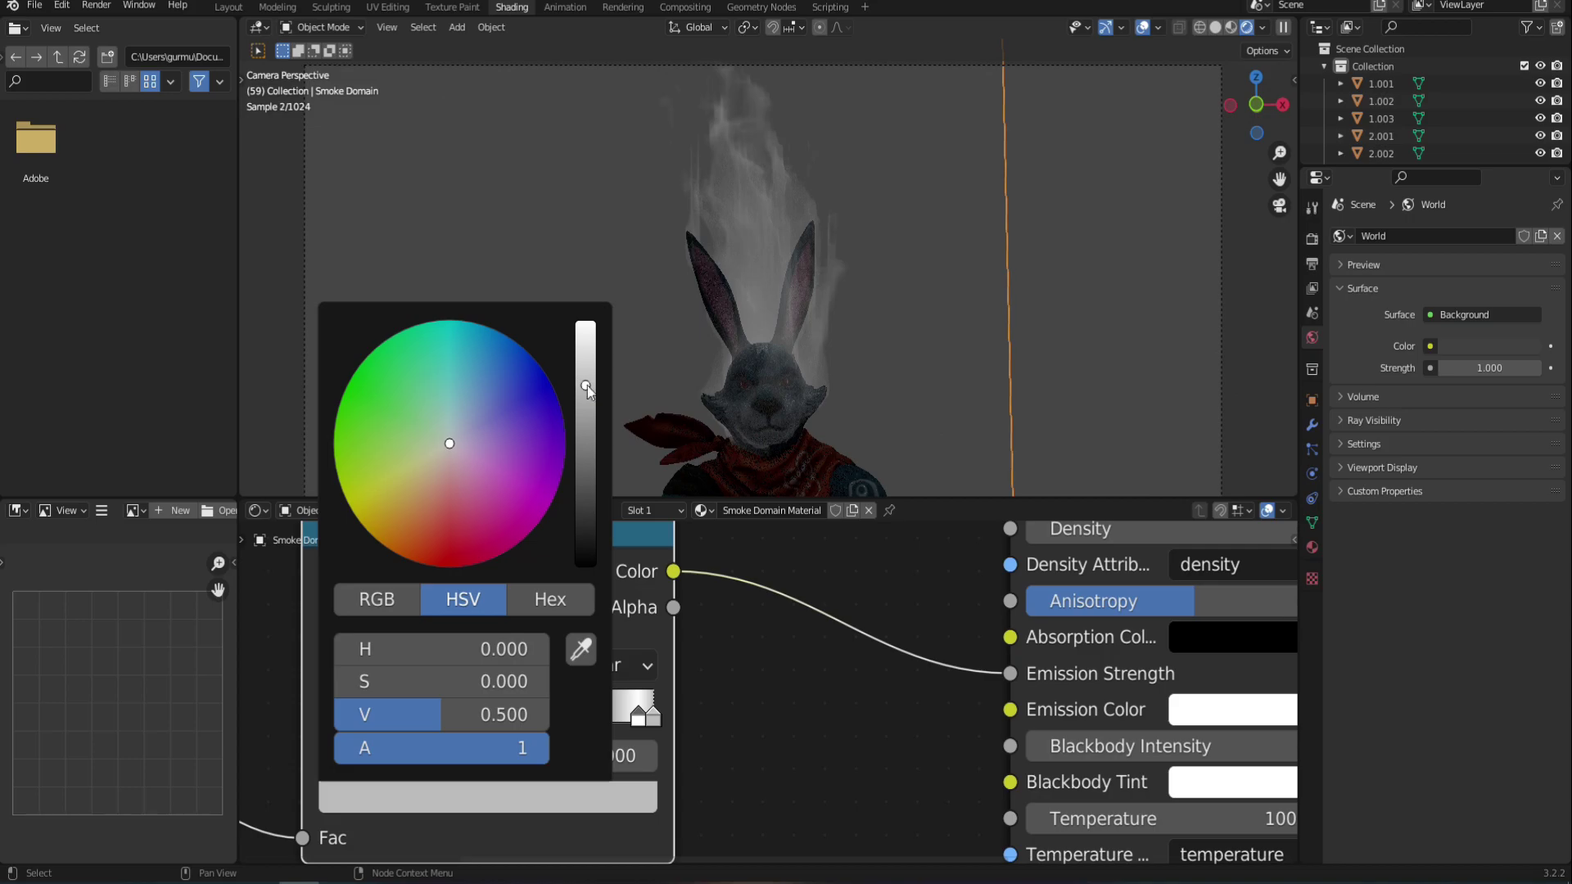
pyautogui.moveTo(587, 386); pyautogui.dragTo(585, 512)
pyautogui.scroll(-5, 676, 703)
# Add a second ColorRamp fed by the heat attribute and wired into the volume's Emission Color
pyautogui.hotkey('shift', 'a')
pyautogui.write('color')
pyautogui.press('Return')
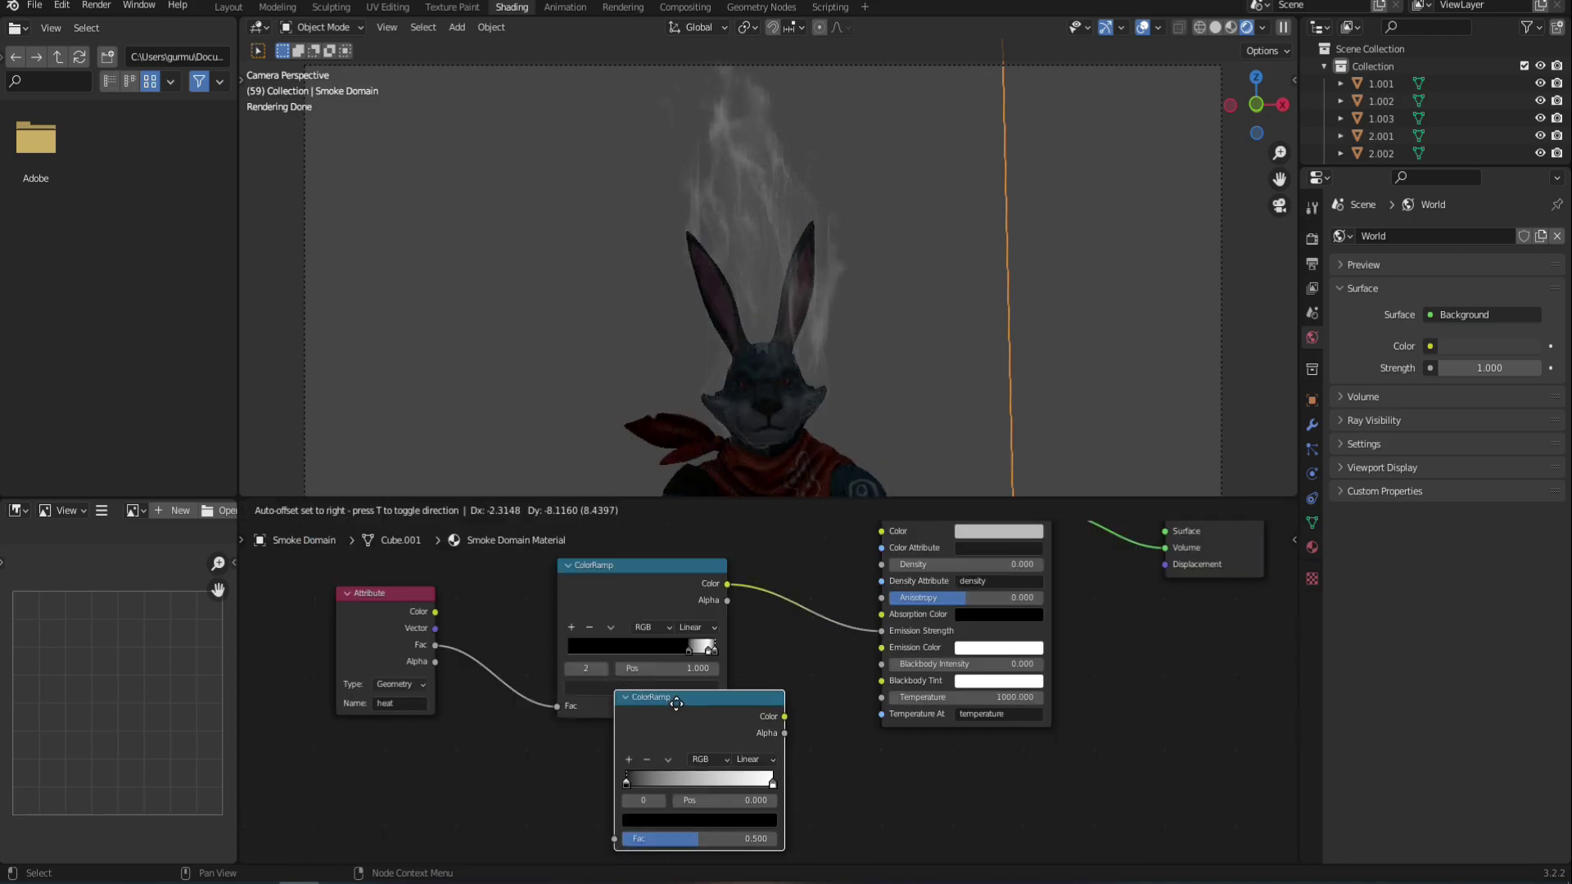
pyautogui.click(662, 768)
pyautogui.scroll(1, 557, 612)
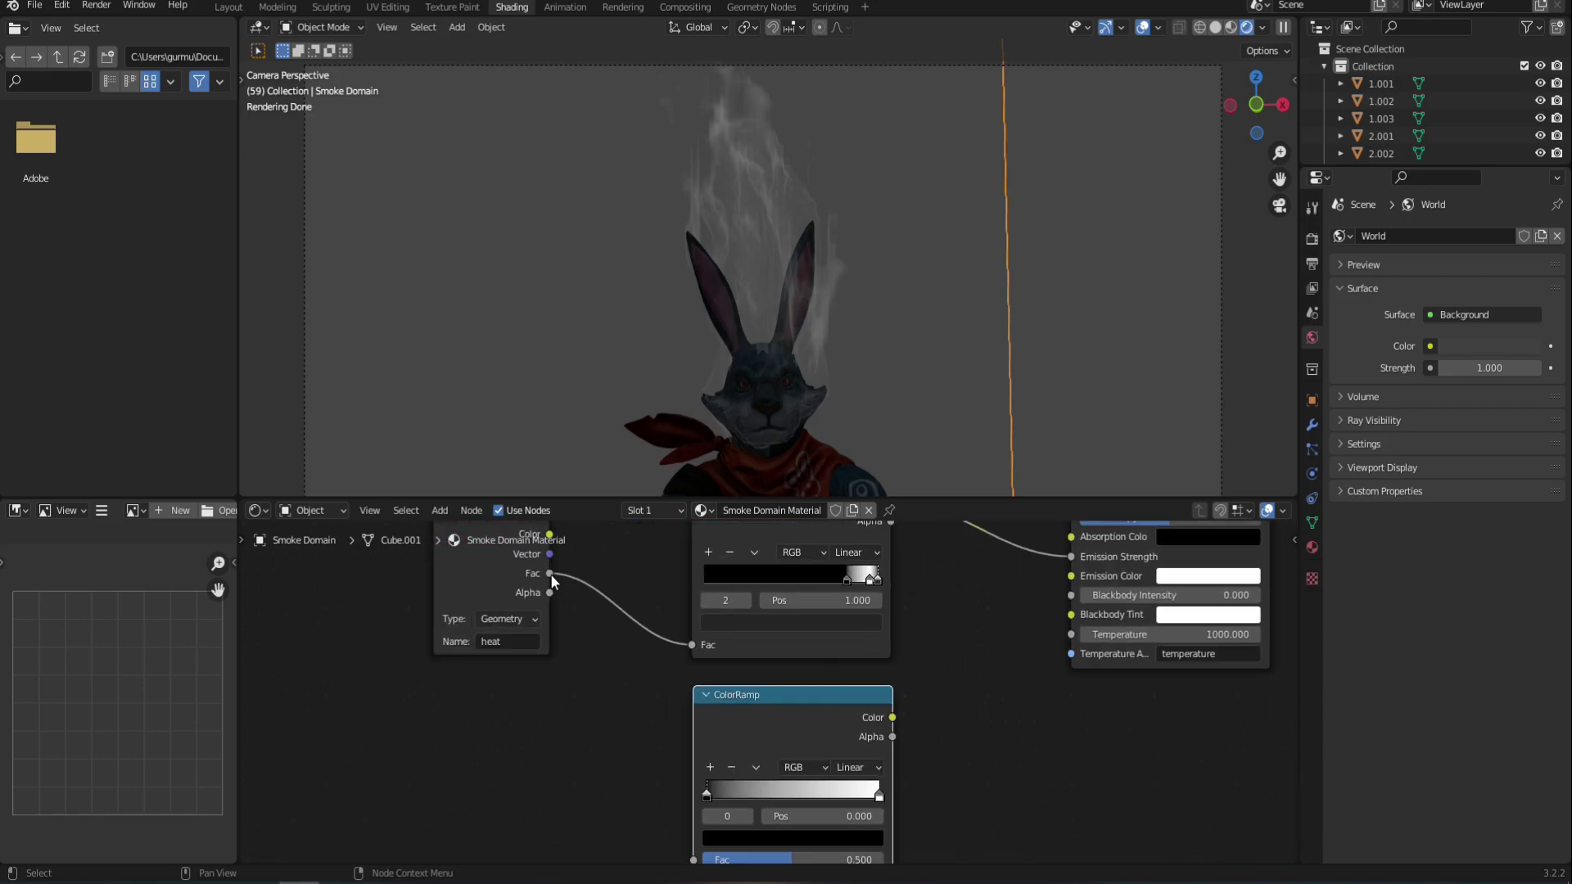
pyautogui.moveTo(550, 573); pyautogui.dragTo(688, 709)
pyautogui.scroll(-2, 585, 783)
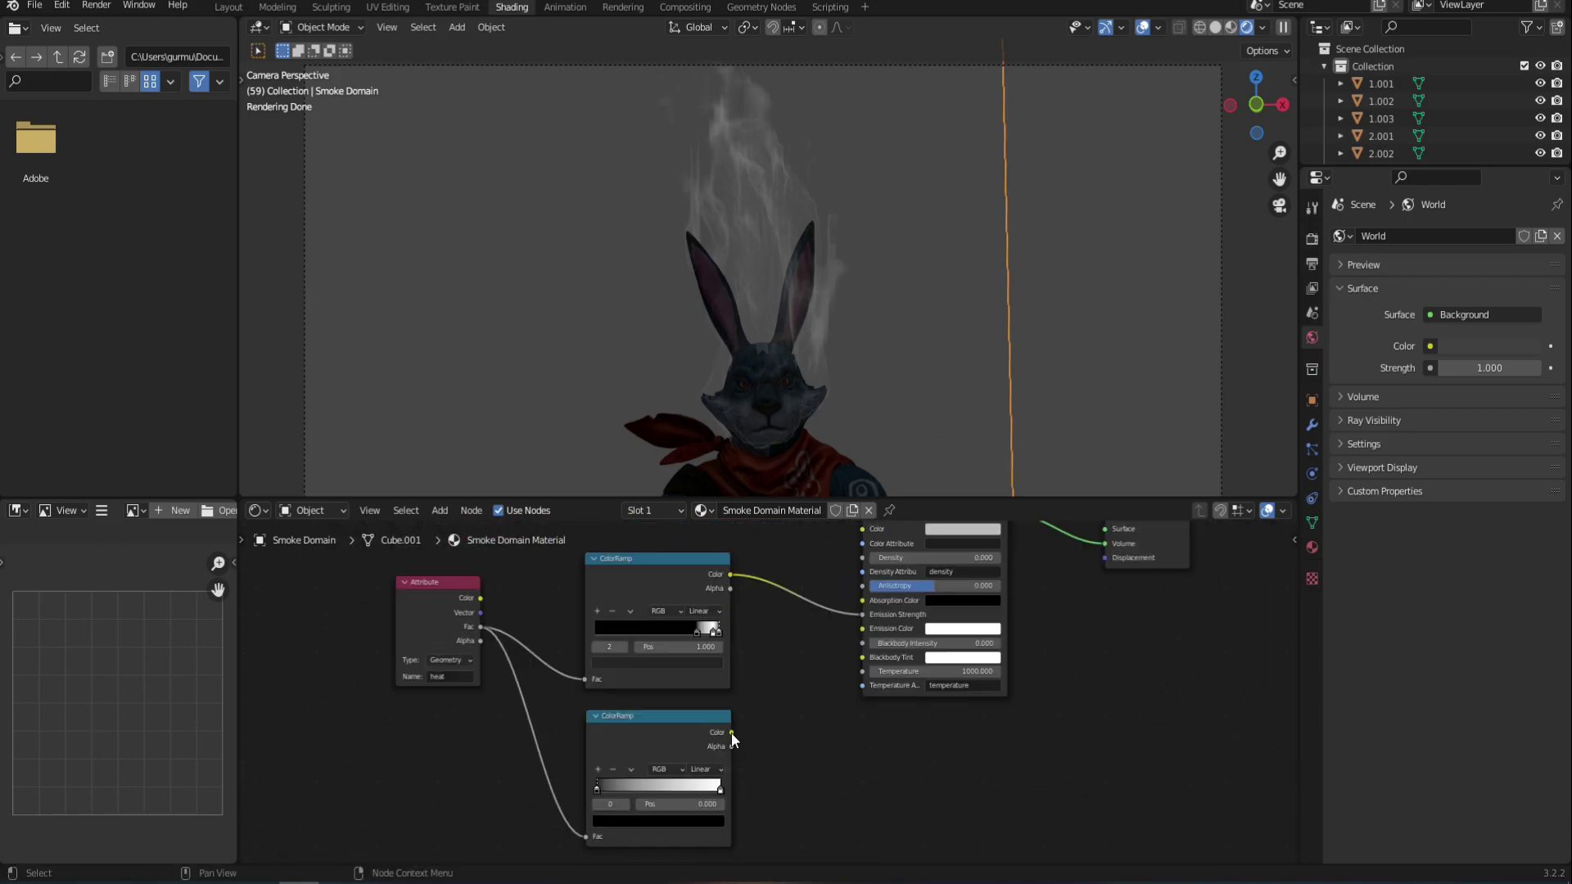
pyautogui.moveTo(732, 732)
pyautogui.mouseDown()
pyautogui.moveTo(796, 703)
pyautogui.moveTo(852, 642)
pyautogui.mouseUp()
pyautogui.scroll(3, 537, 714)
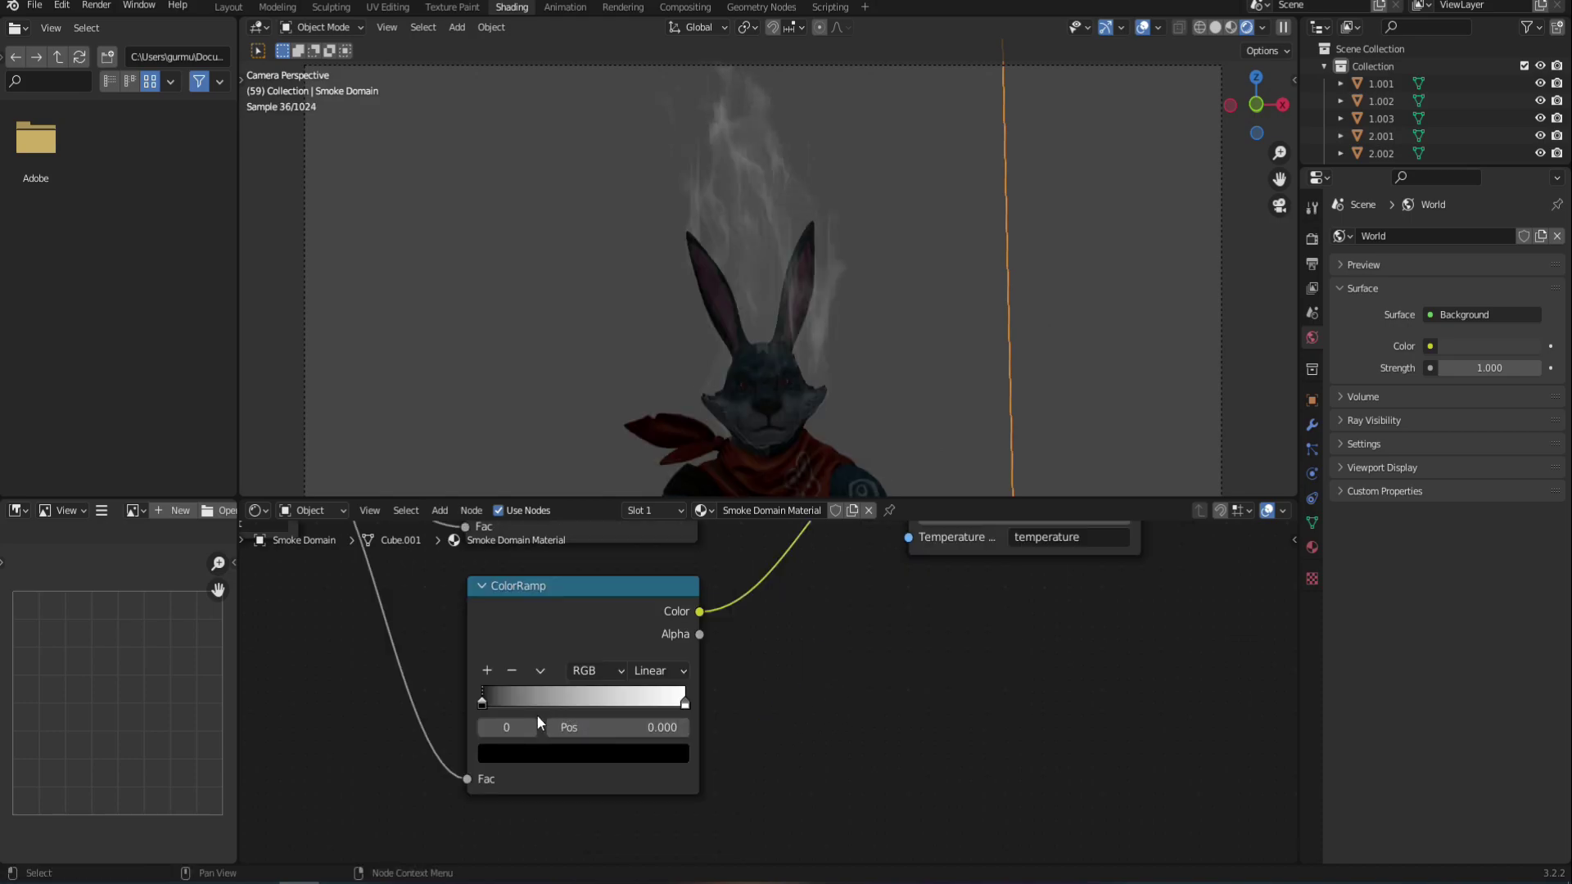
# Set the new ramp's black stop to 0.614, its first stop red and end stop orange
pyautogui.moveTo(484, 706); pyautogui.dragTo(618, 712)
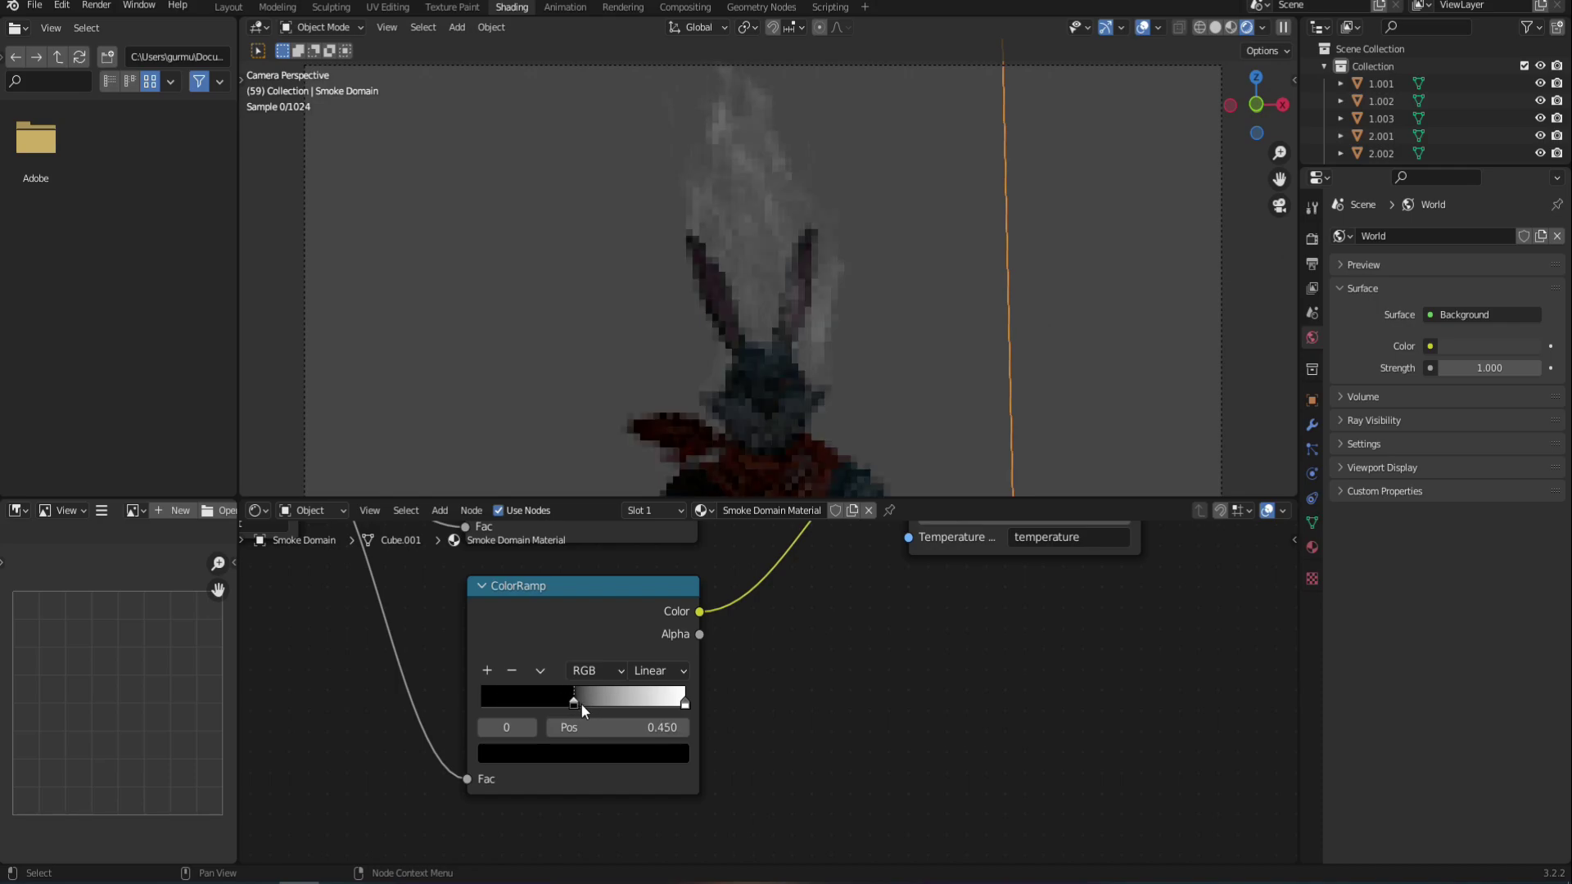
pyautogui.click(622, 754)
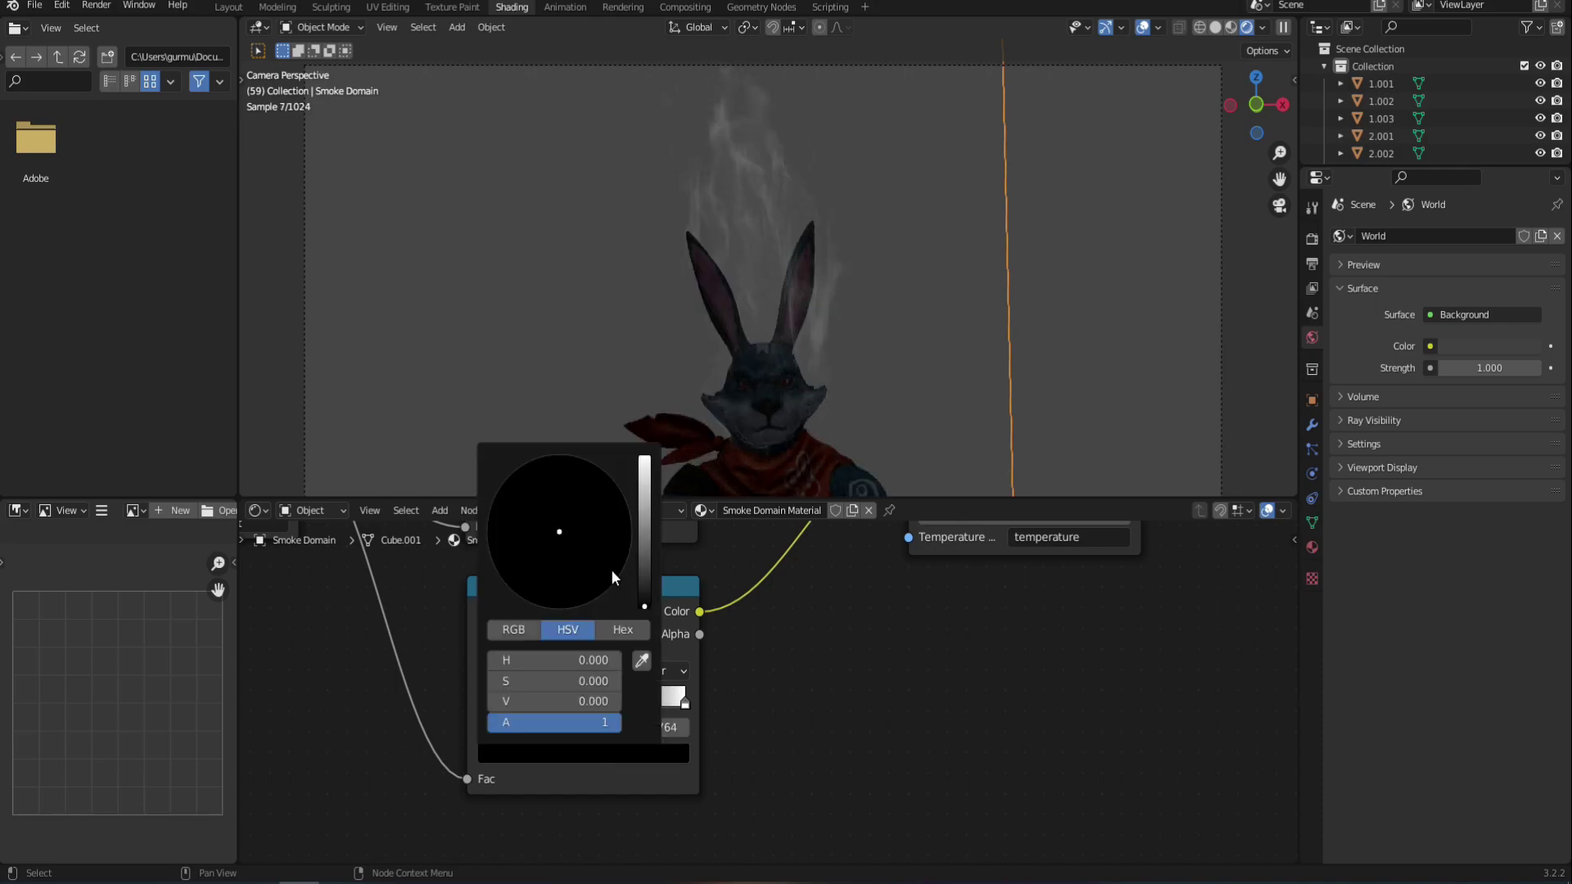
pyautogui.scroll(5, 562, 526)
pyautogui.scroll(5, 562, 526)
pyautogui.moveTo(524, 682); pyautogui.dragTo(622, 682)
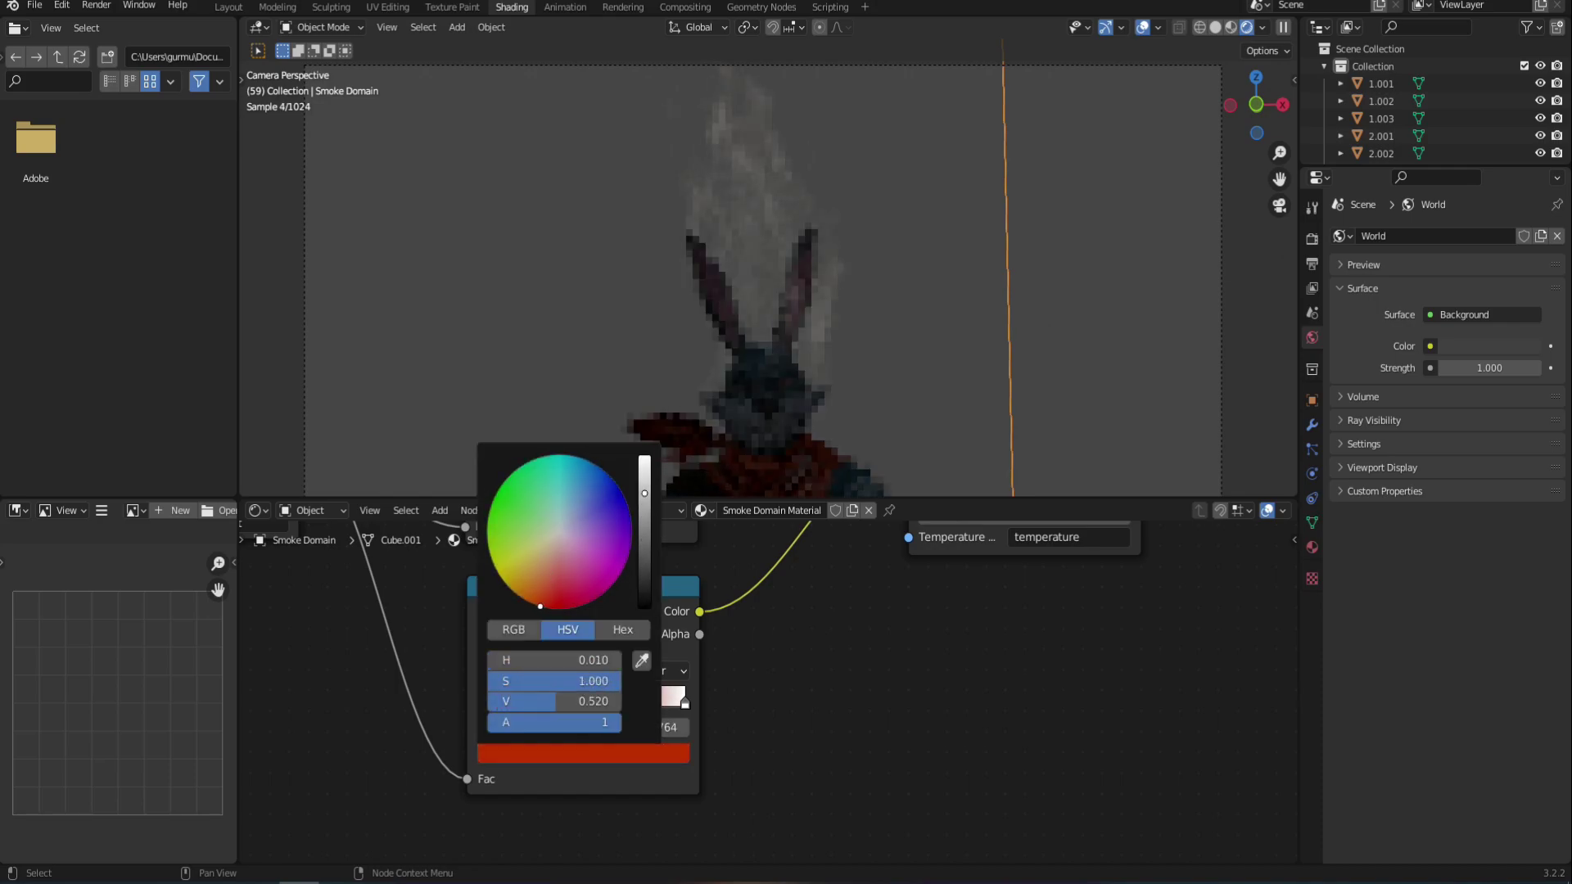
pyautogui.click(684, 701)
pyautogui.click(661, 754)
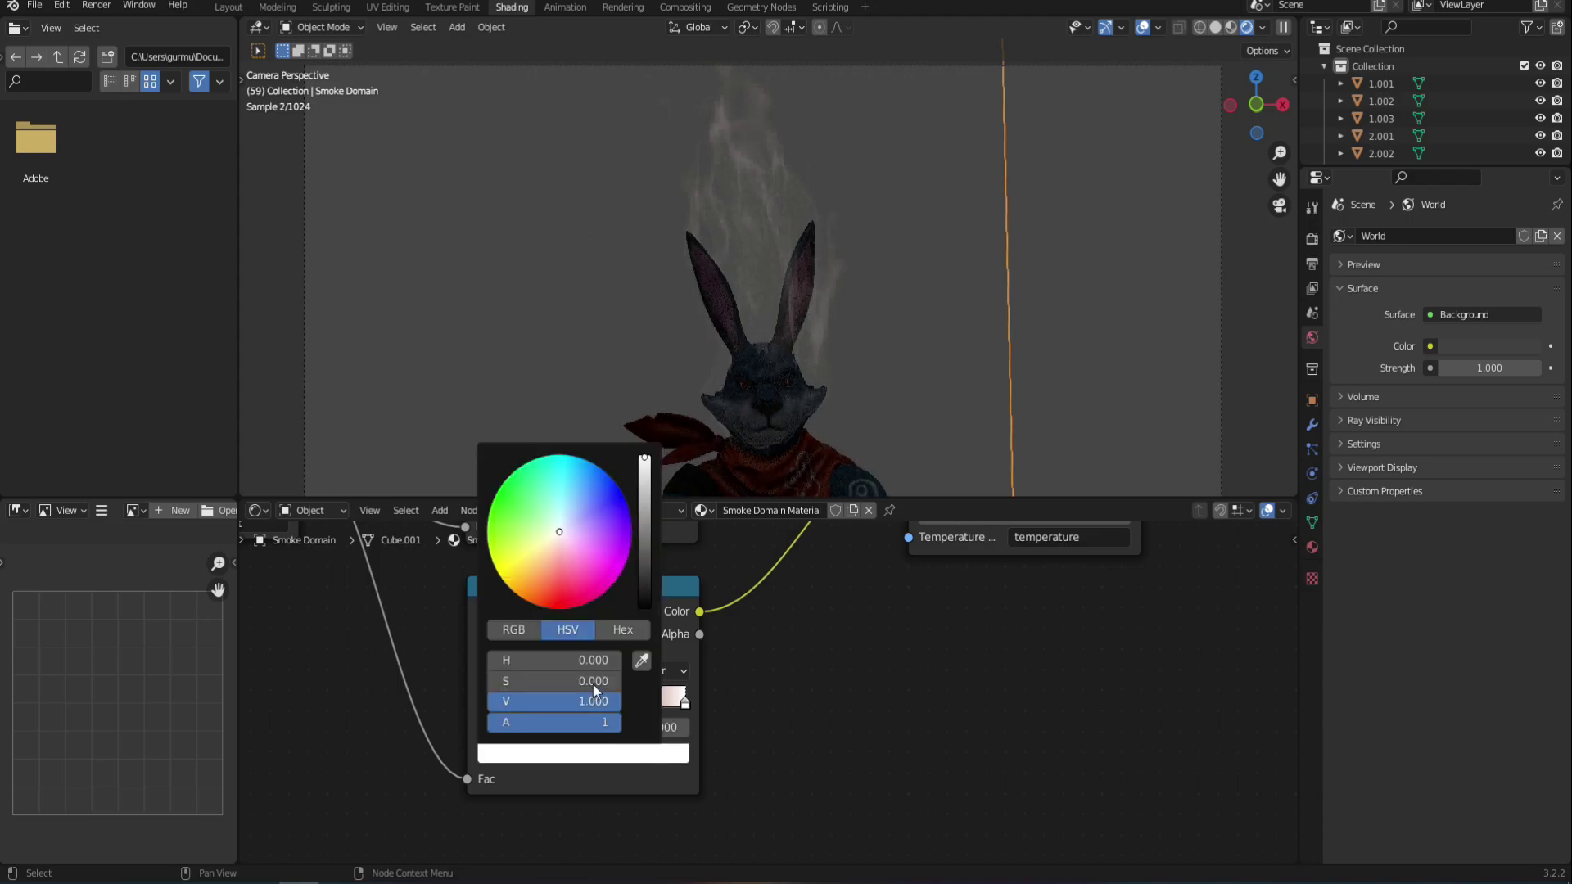
pyautogui.moveTo(552, 523); pyautogui.dragTo(531, 594)
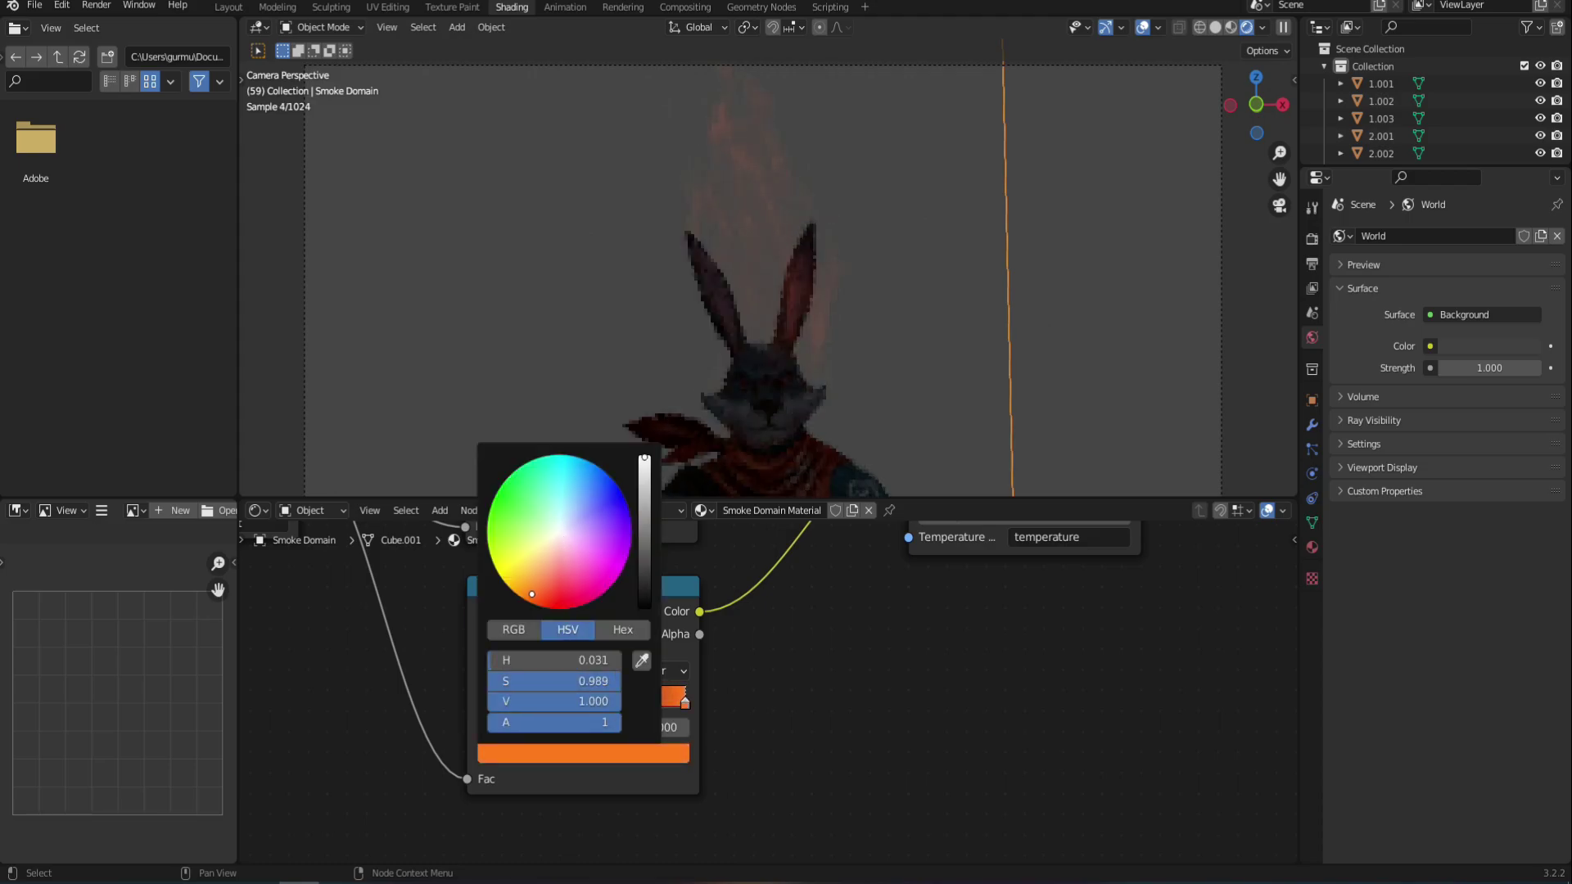
pyautogui.moveTo(531, 594); pyautogui.dragTo(525, 593)
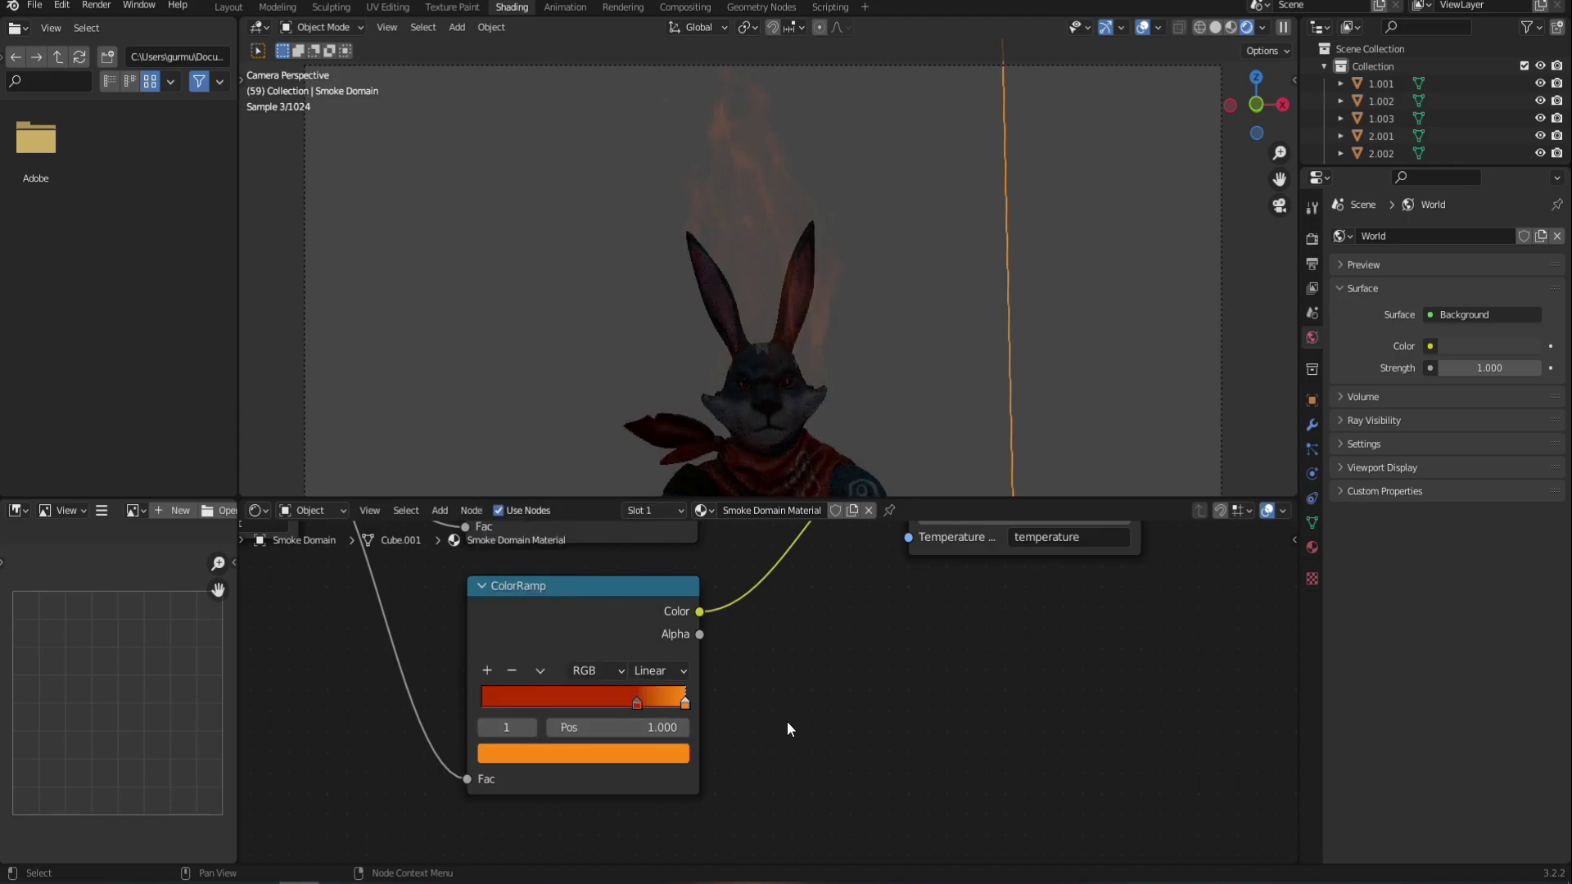
pyautogui.scroll(-3, 637, 587)
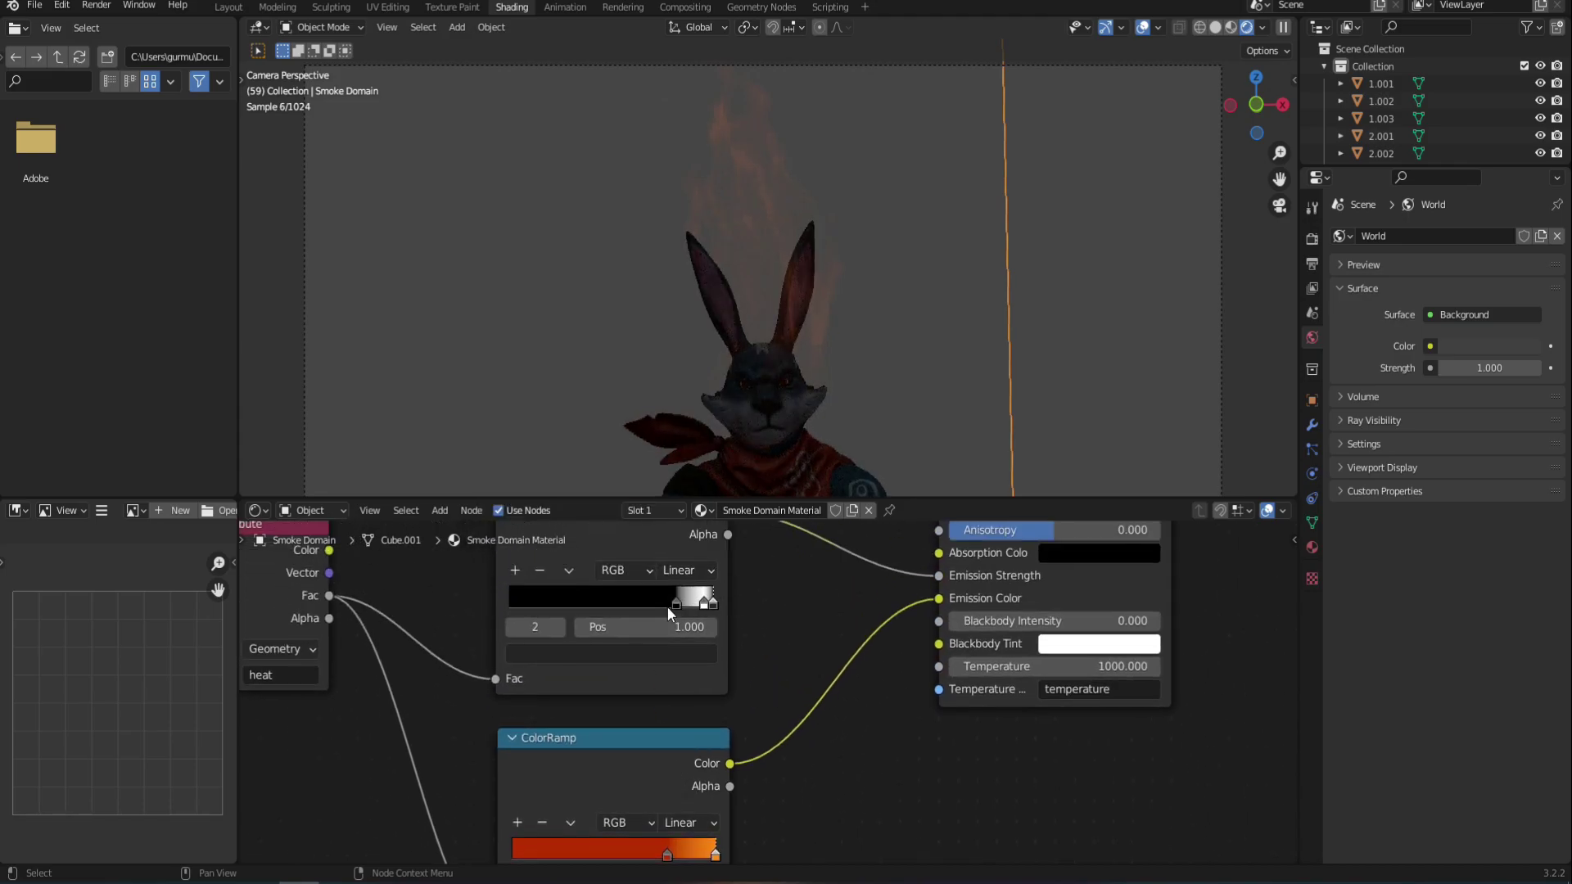
# Insert a Math node on the Emission Strength link
pyautogui.hotkey('shift', 'a')
pyautogui.write('m')
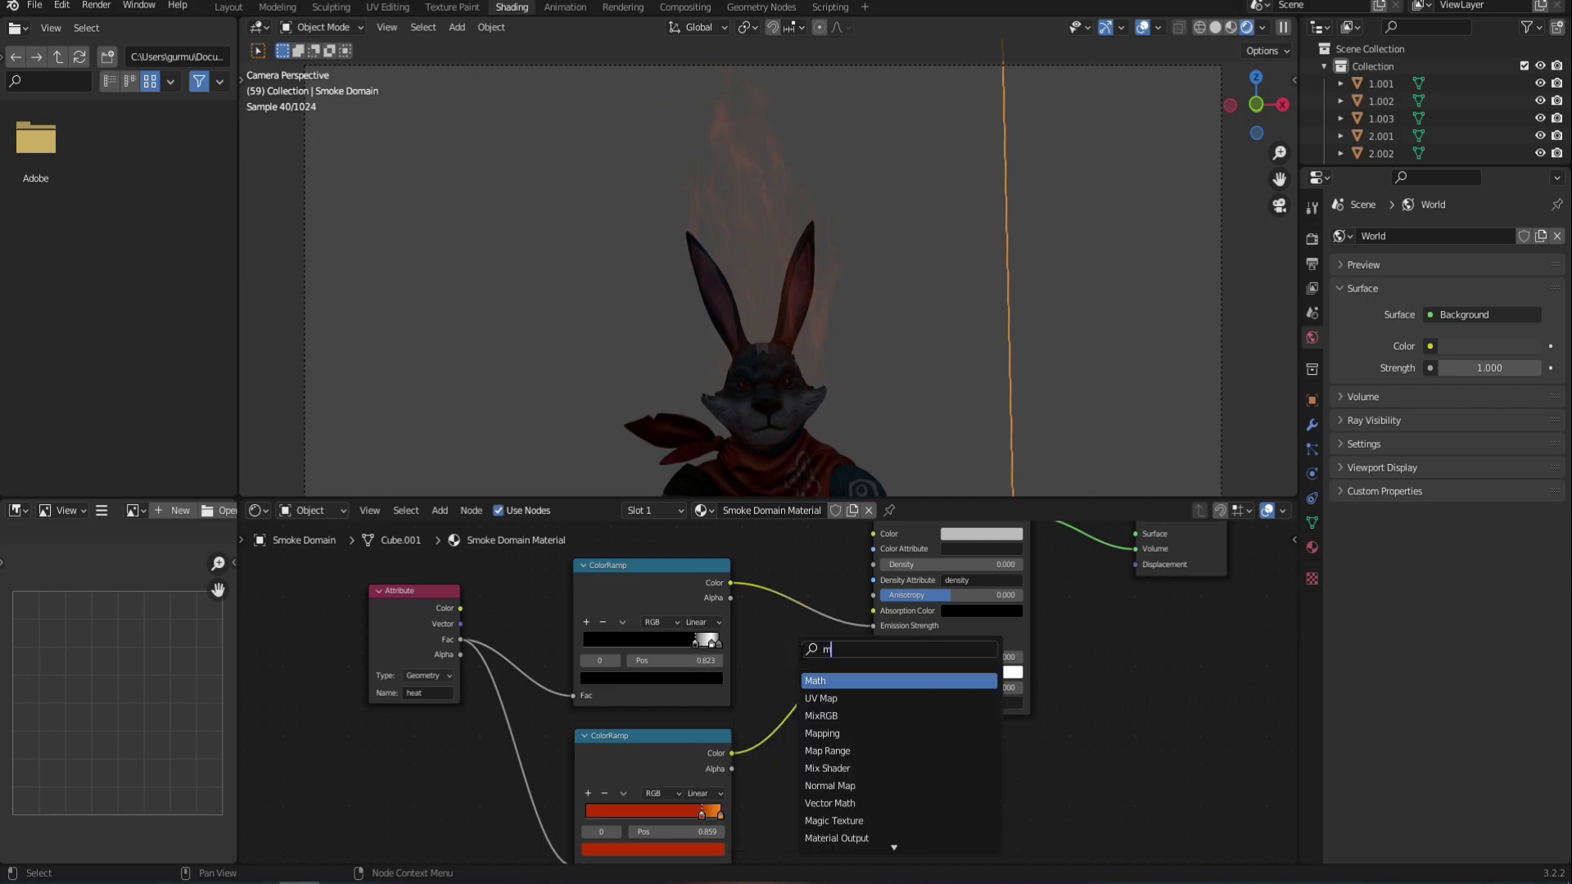
pyautogui.click(849, 681)
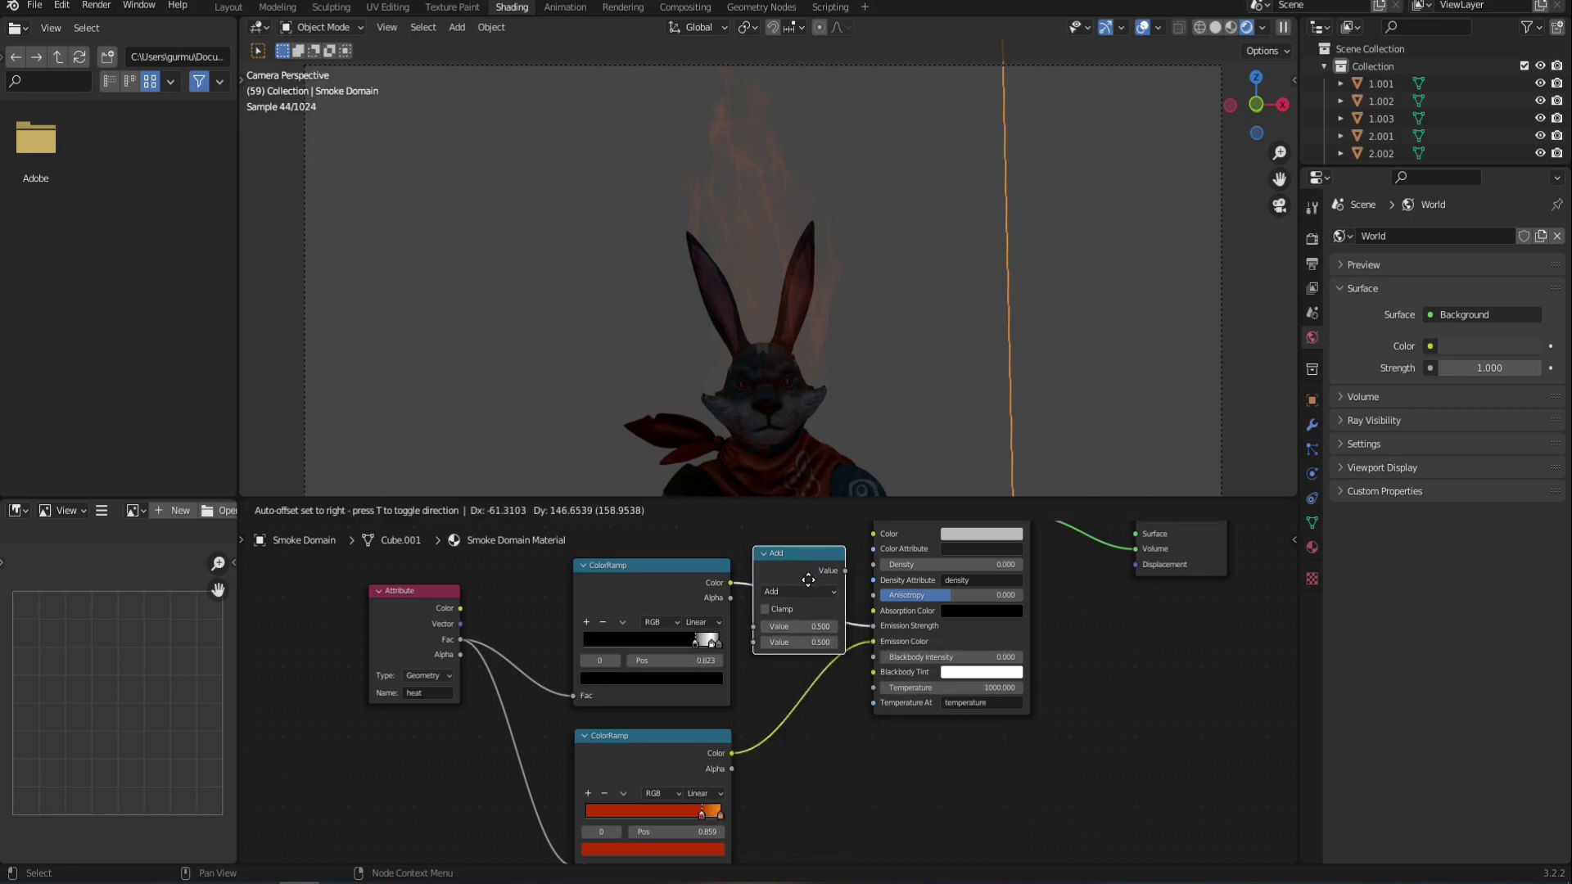
pyautogui.click(808, 578)
pyautogui.moveTo(886, 676); pyautogui.dragTo(916, 722, button='middle')
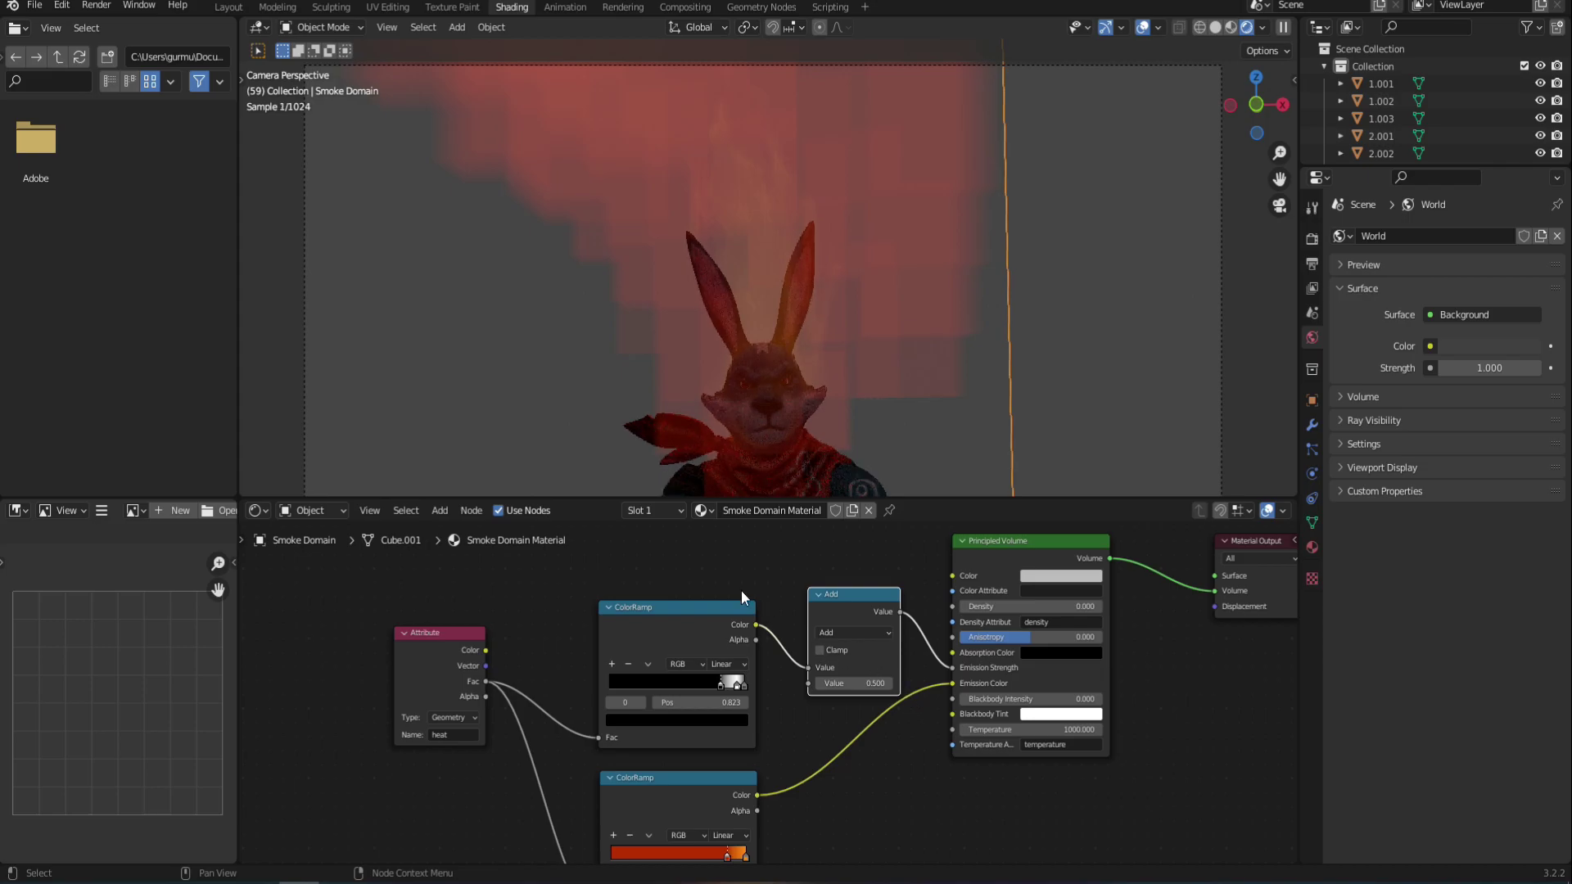
pyautogui.scroll(2, 777, 577)
# Set the Math node to Multiply with a value of 10
pyautogui.click(887, 565)
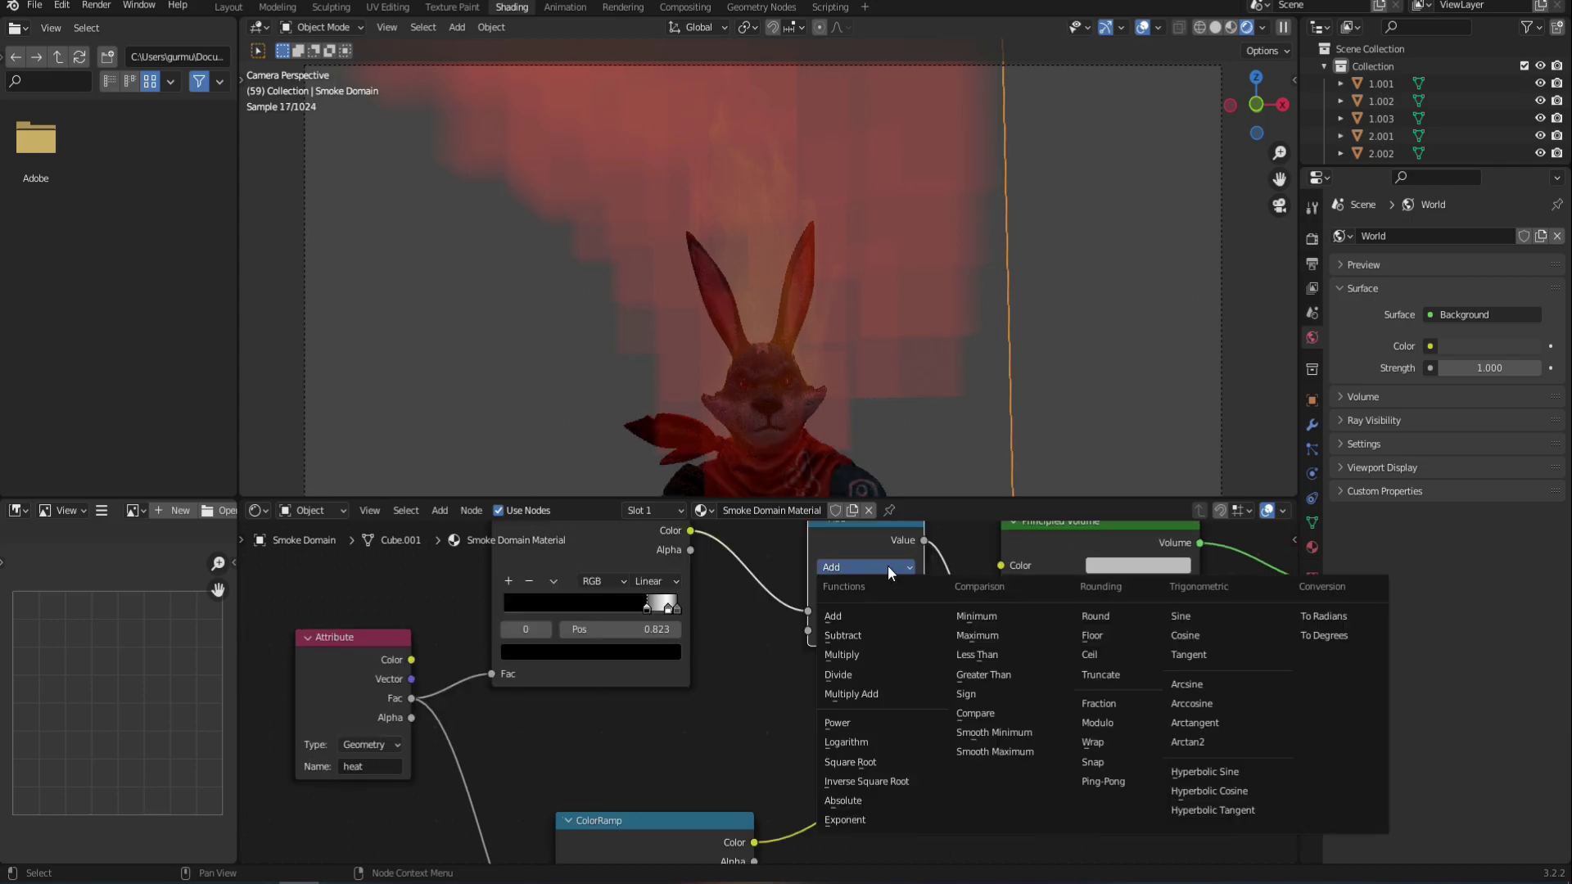
pyautogui.click(848, 655)
pyautogui.moveTo(873, 656); pyautogui.dragTo(852, 708, button='middle')
pyautogui.scroll(-1, 852, 709)
pyautogui.doubleClick(807, 674)
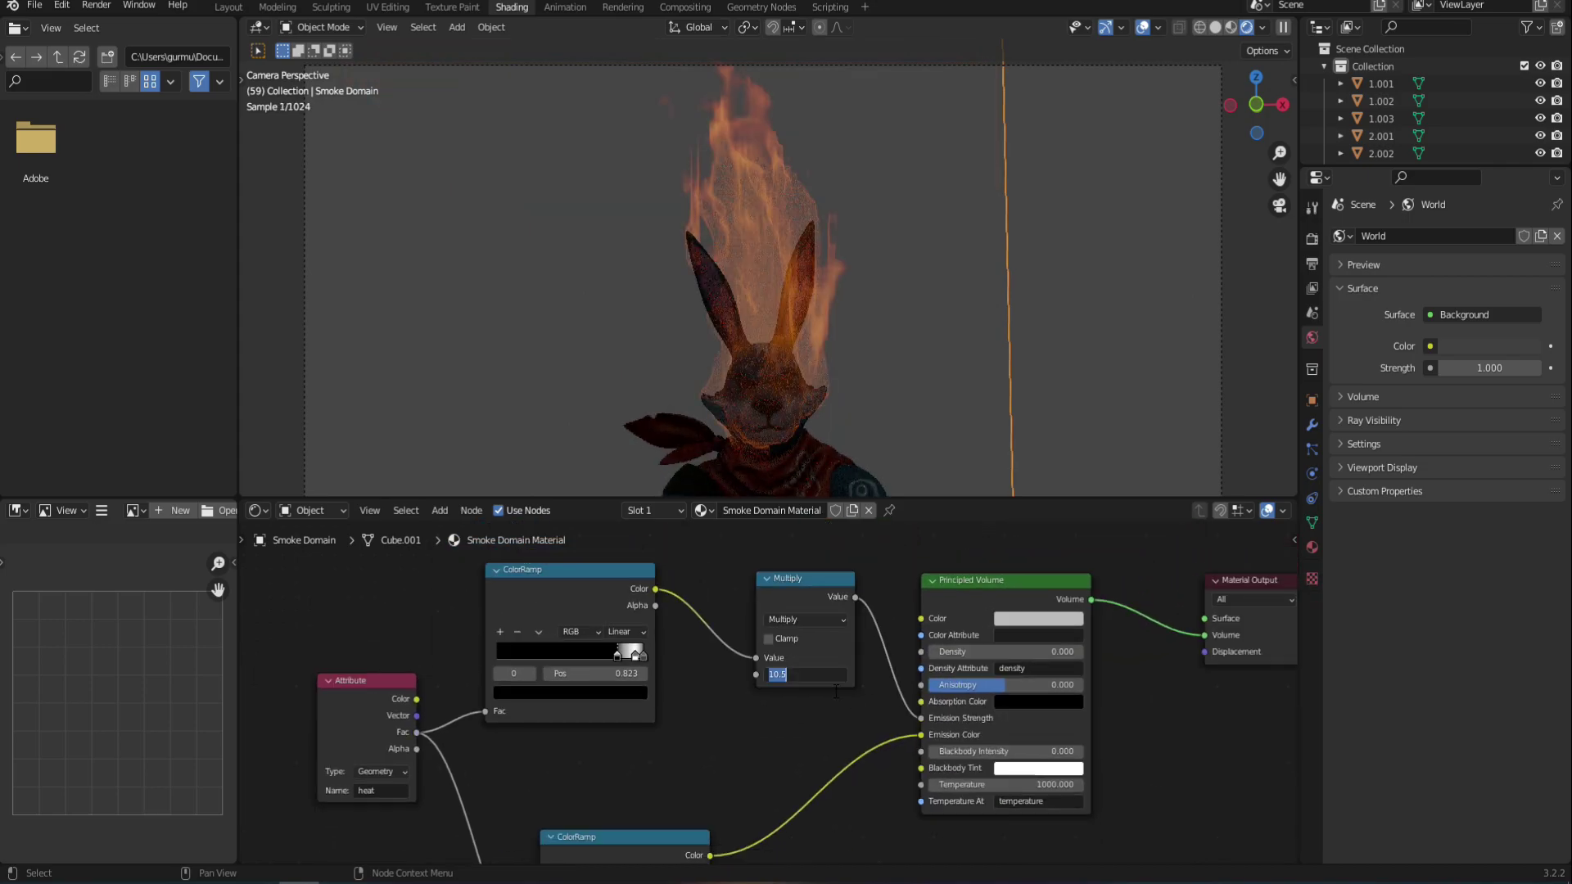
pyautogui.write('1')
pyautogui.press('Return')
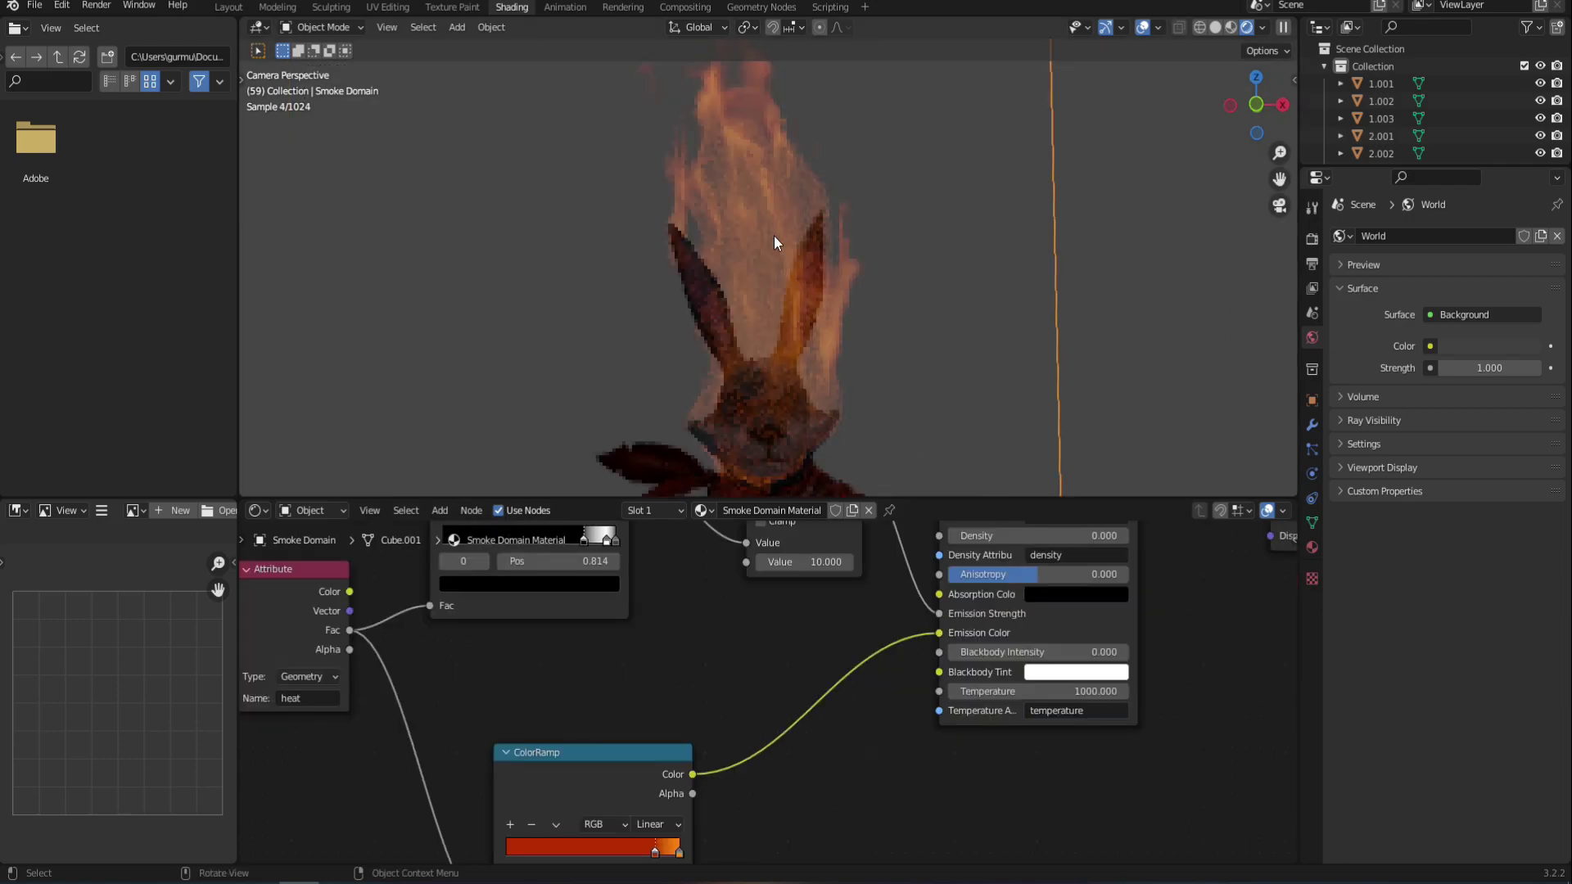
# Make the red-orange ramp's end stop more yellow
pyautogui.scroll(2, 663, 789)
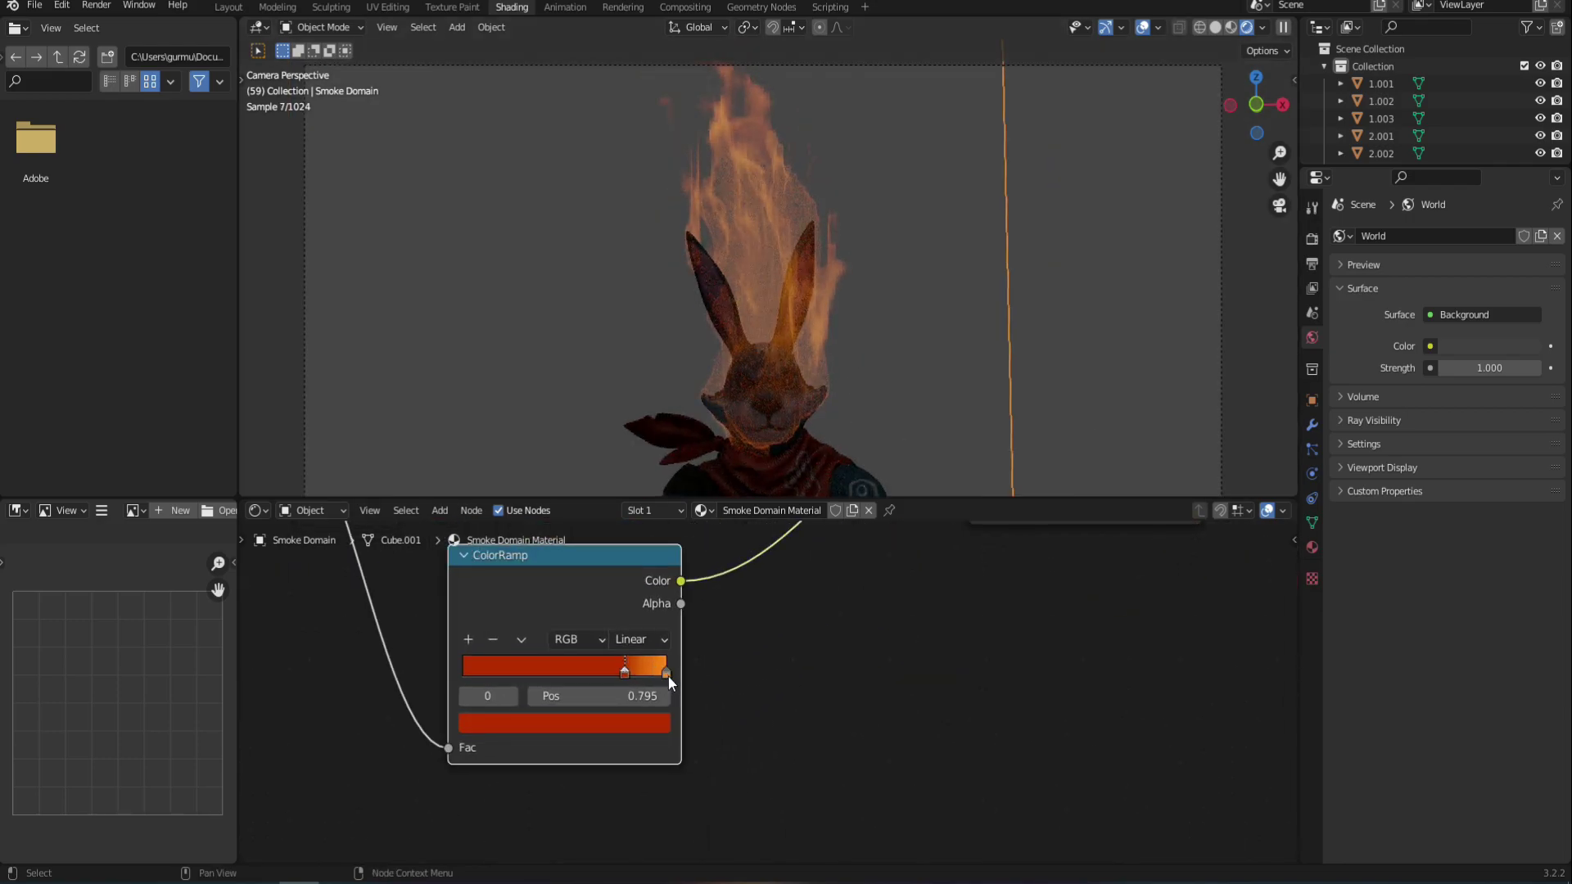
pyautogui.click(668, 675)
pyautogui.click(573, 723)
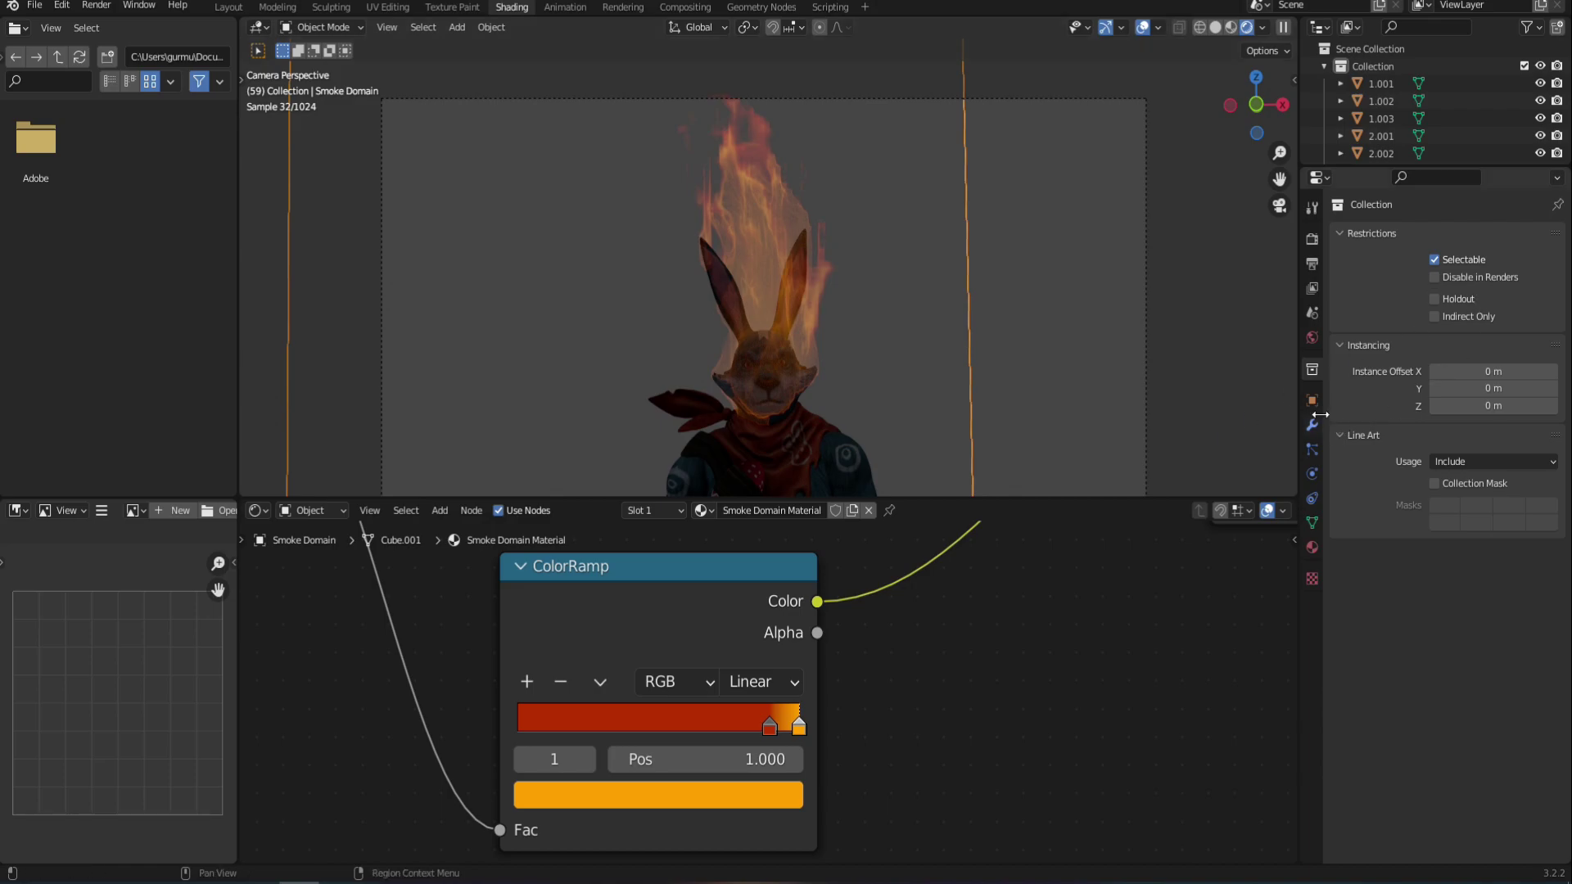
# Set the World background colour to black
pyautogui.click(1311, 339)
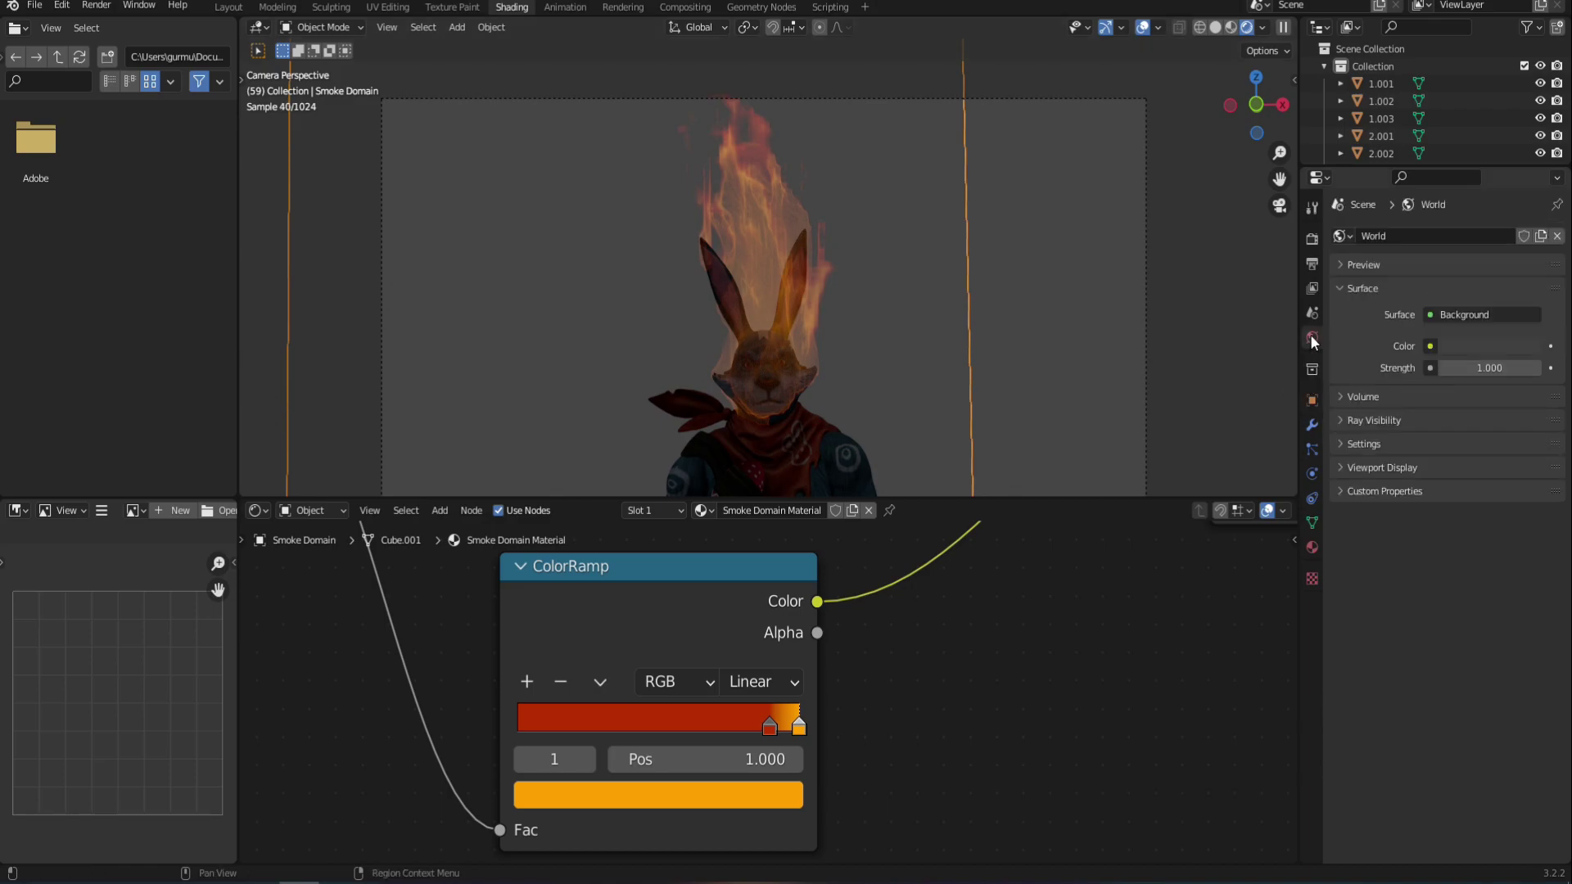
pyautogui.click(1499, 346)
pyautogui.click(1528, 190)
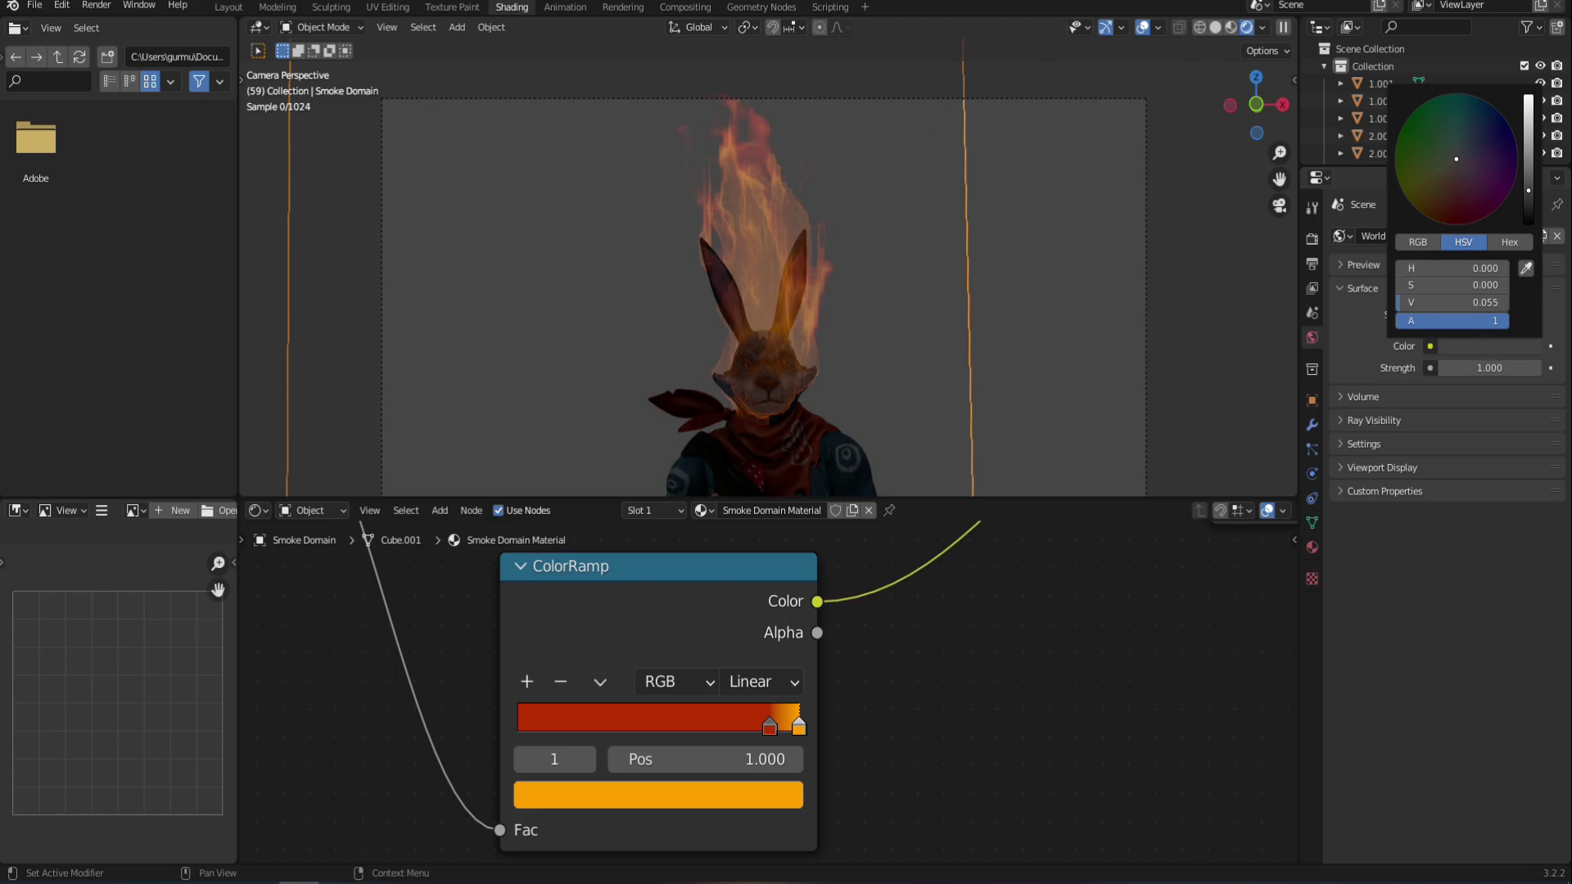
pyautogui.moveTo(1528, 190); pyautogui.dragTo(1528, 222)
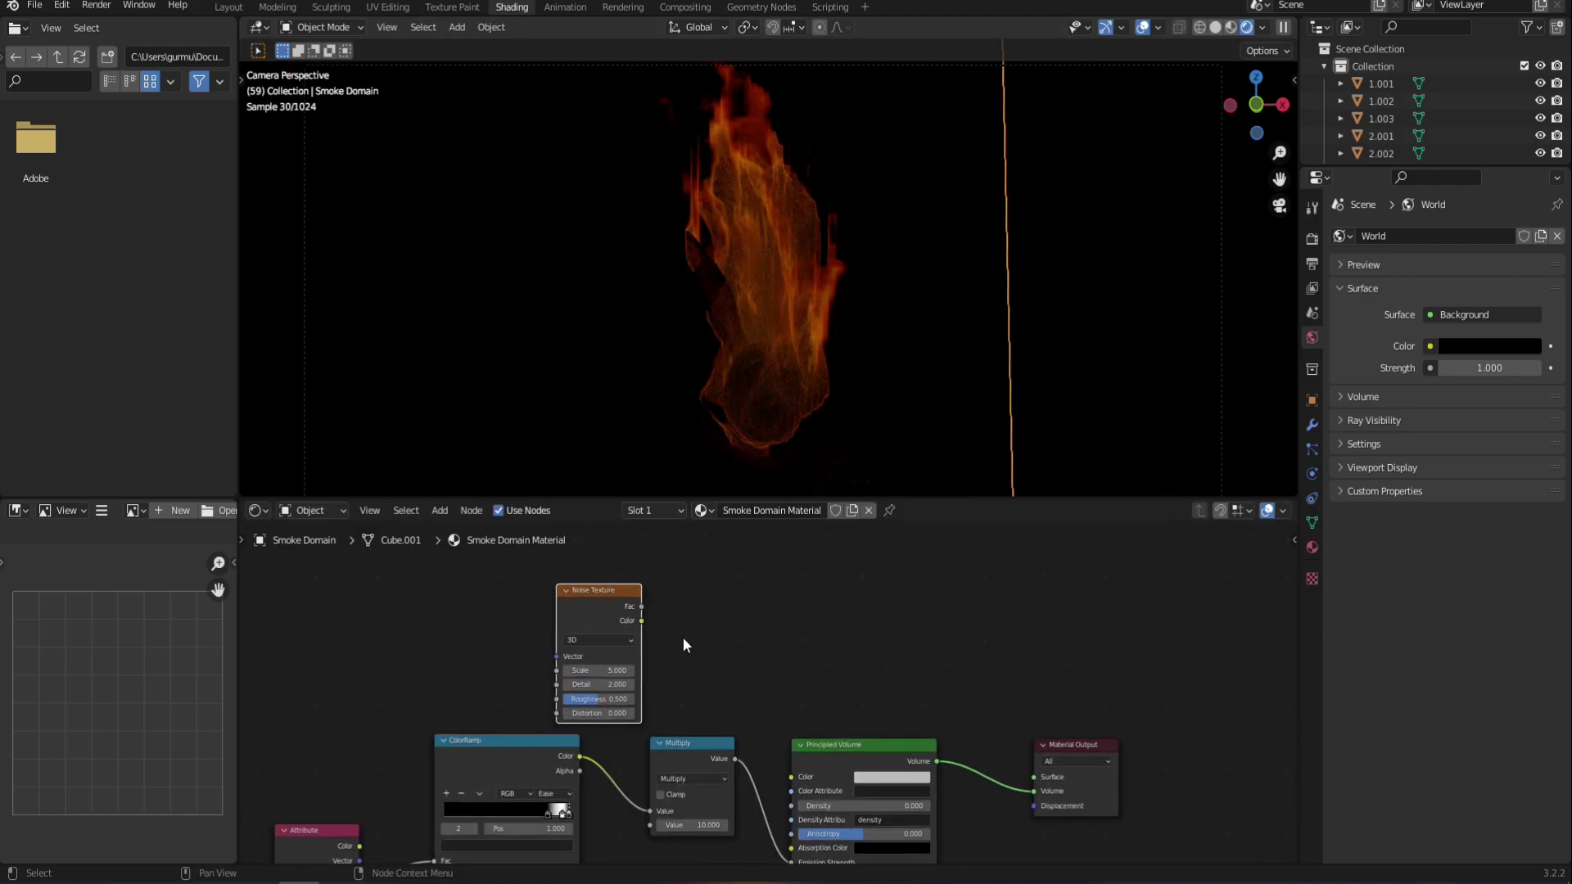
# Add a ColorRamp and a duplicate Multiply node between it and the existing Multiply
pyautogui.hotkey('shift', 'a')
pyautogui.click(665, 655)
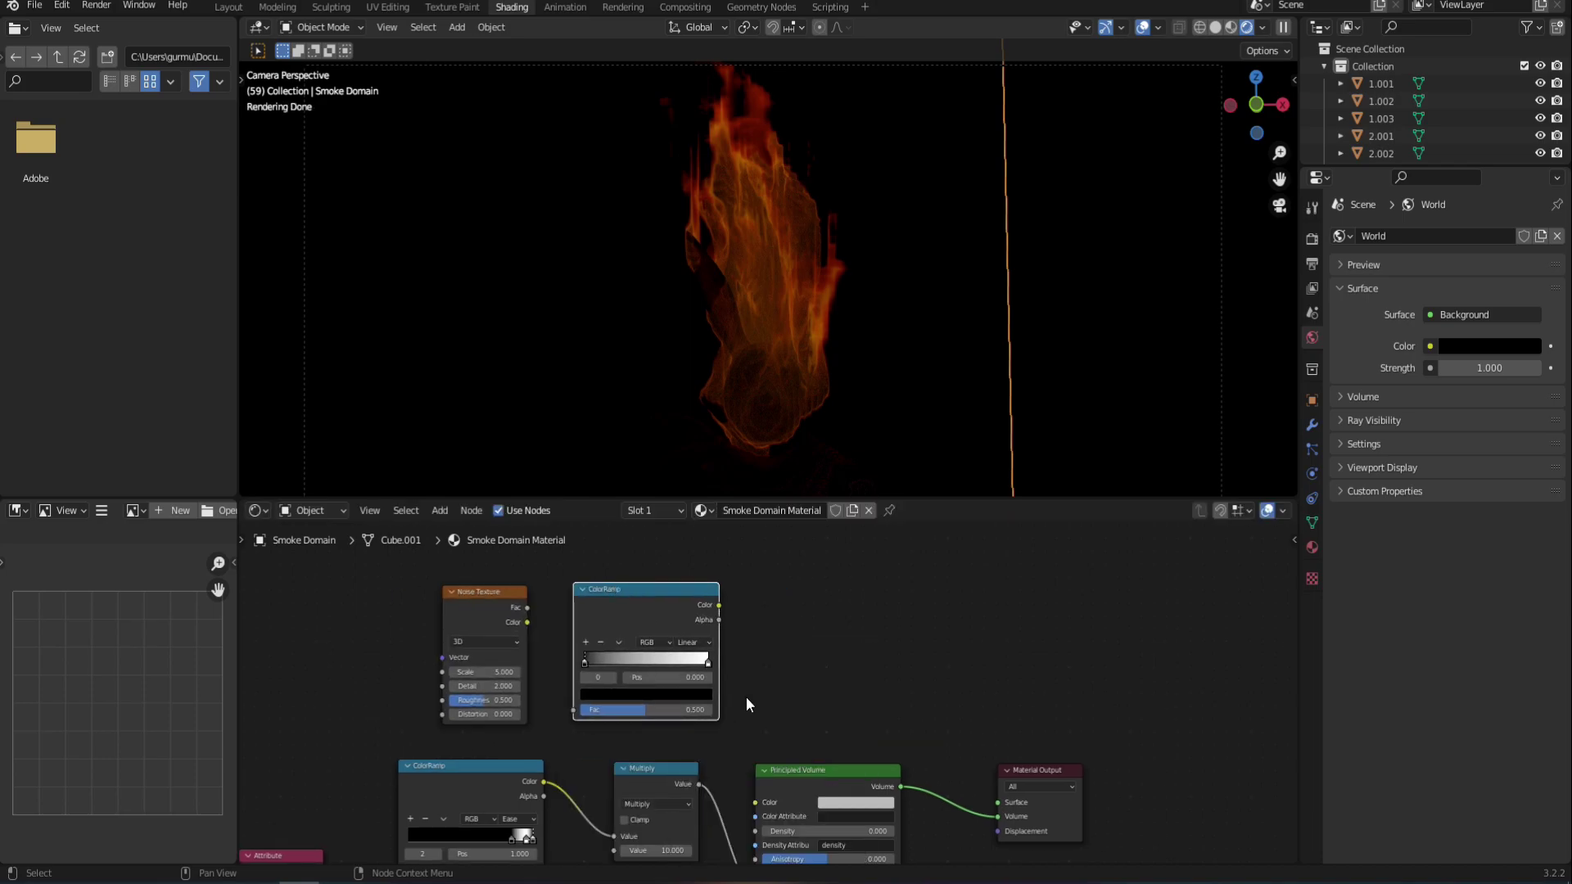
pyautogui.scroll(2, 747, 705)
pyautogui.click(796, 706)
pyautogui.hotkey('shift', 'd')
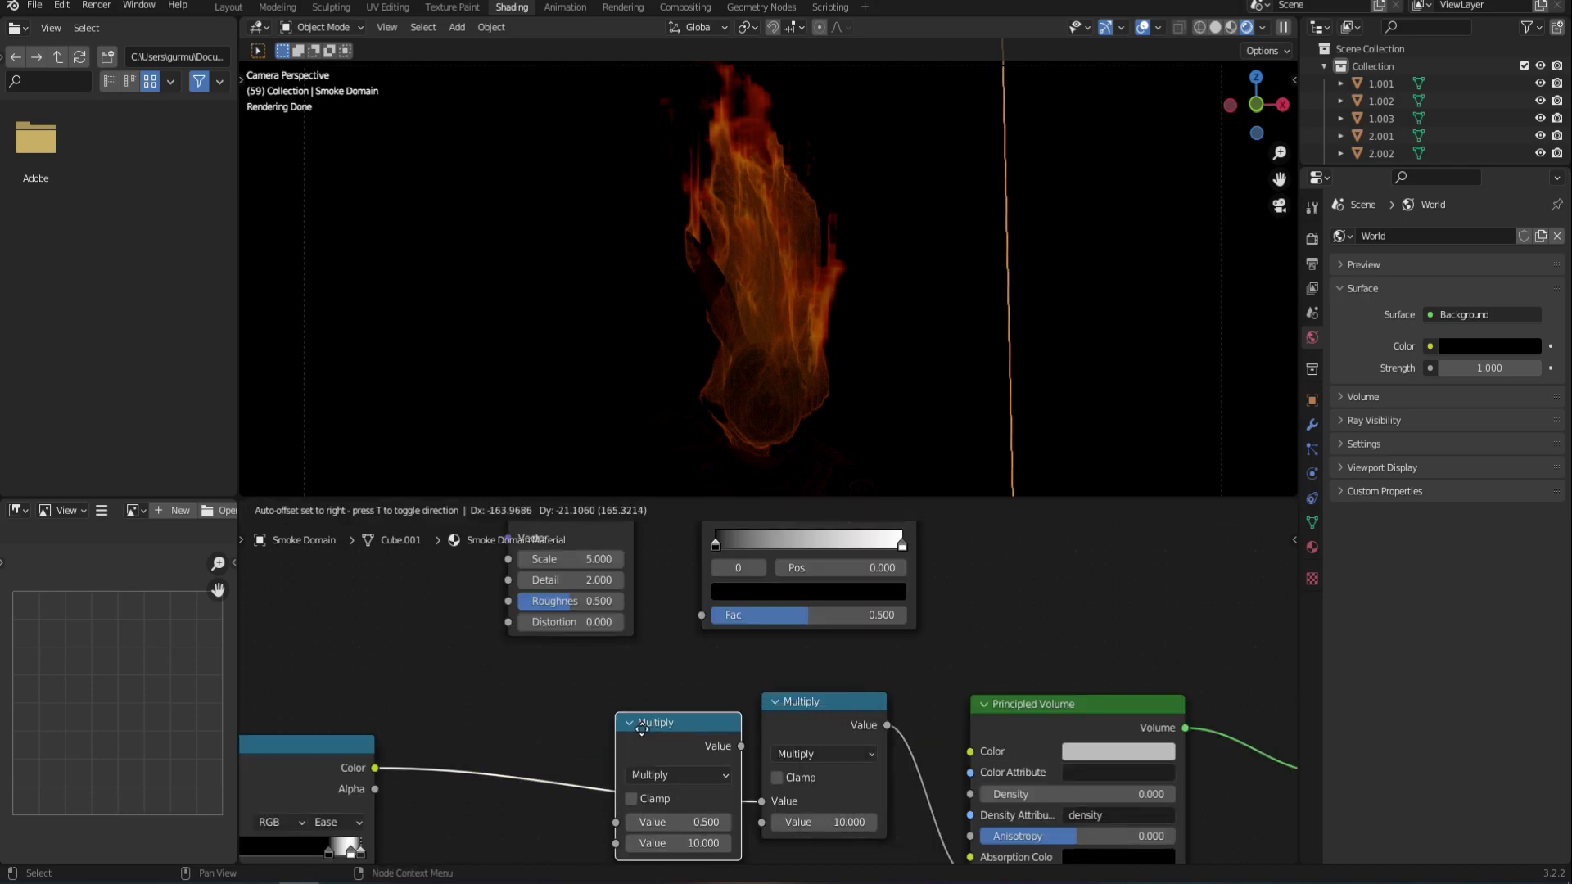
pyautogui.click(590, 713)
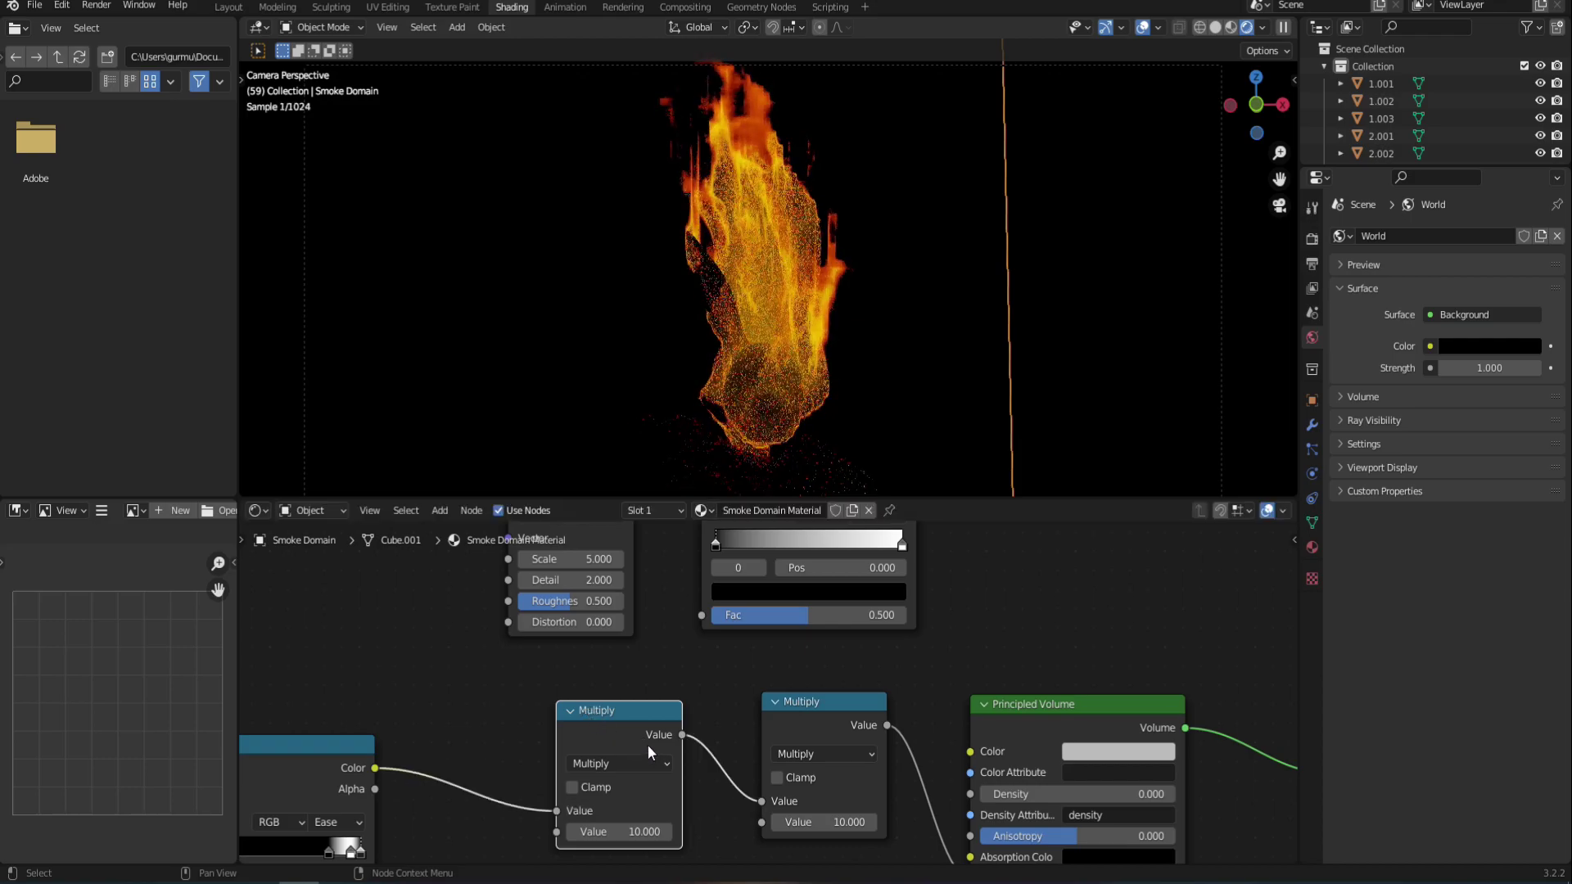
pyautogui.scroll(-3, 646, 744)
# Connect the Noise Texture Fac into the new ColorRamp and its Color into the new Multiply
pyautogui.moveTo(646, 744); pyautogui.dragTo(534, 618)
pyautogui.scroll(2, 488, 596)
pyautogui.moveTo(488, 596); pyautogui.dragTo(610, 650, button='middle')
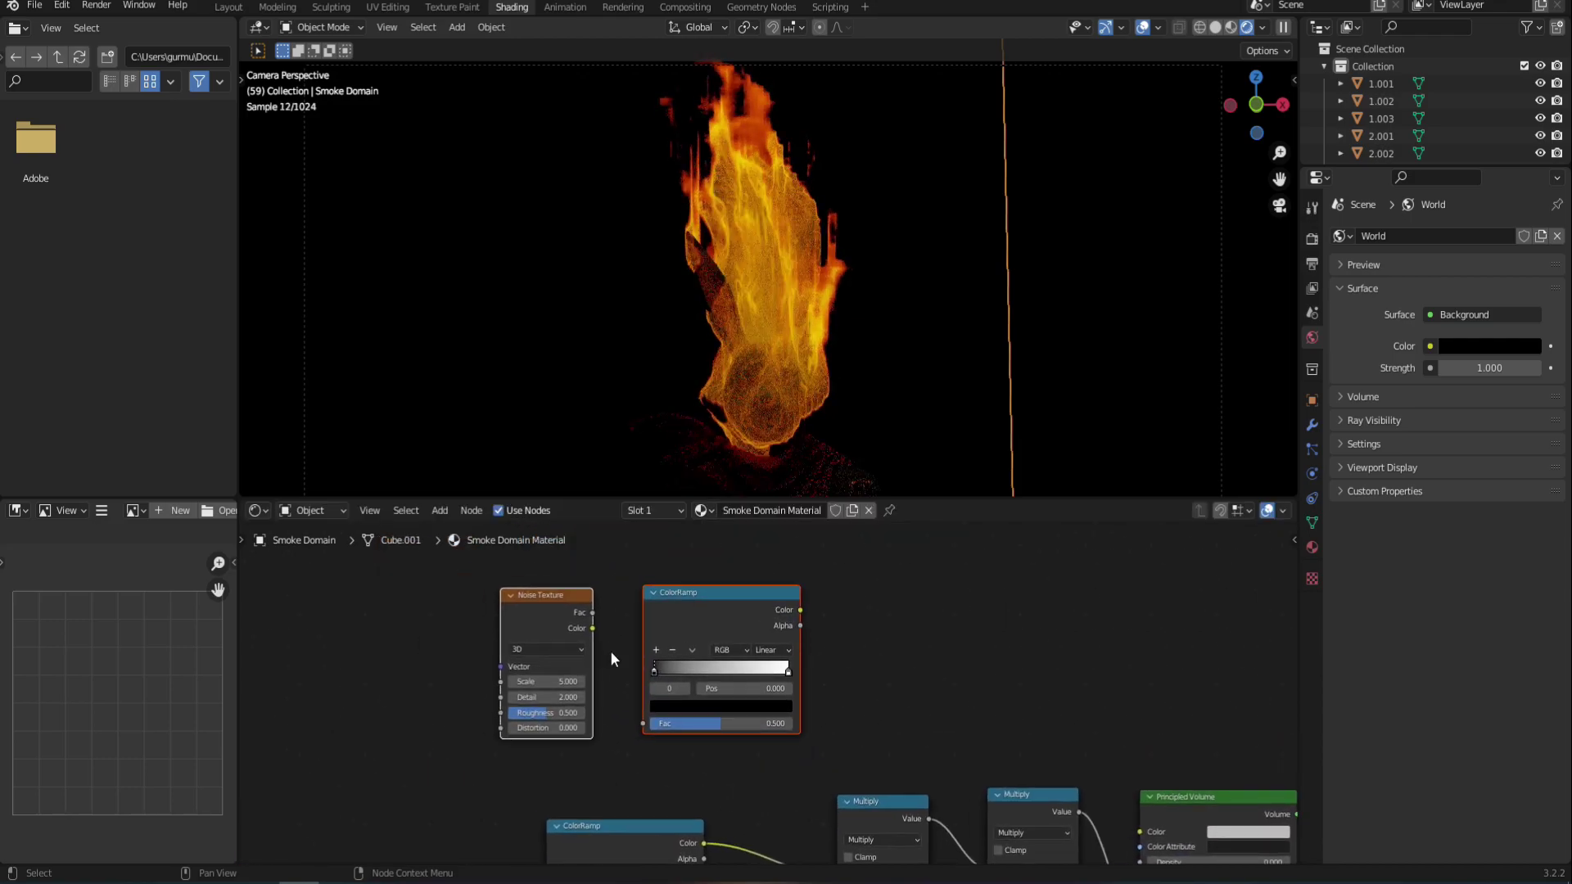
pyautogui.scroll(1, 578, 612)
pyautogui.moveTo(563, 598); pyautogui.dragTo(617, 720)
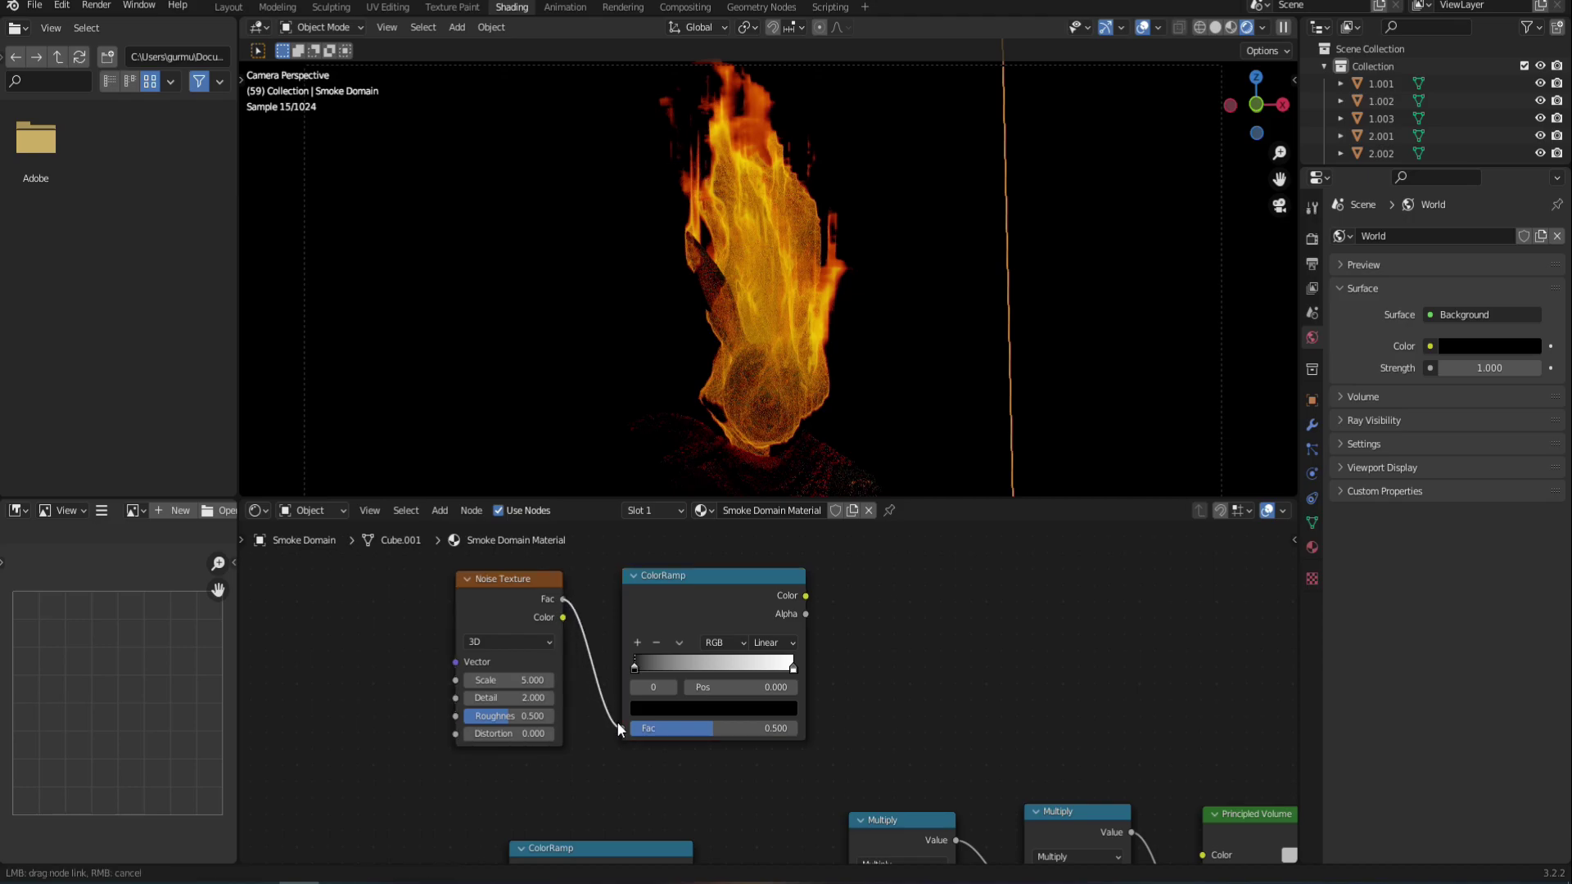
pyautogui.scroll(-1, 619, 723)
pyautogui.moveTo(646, 552); pyautogui.dragTo(686, 822)
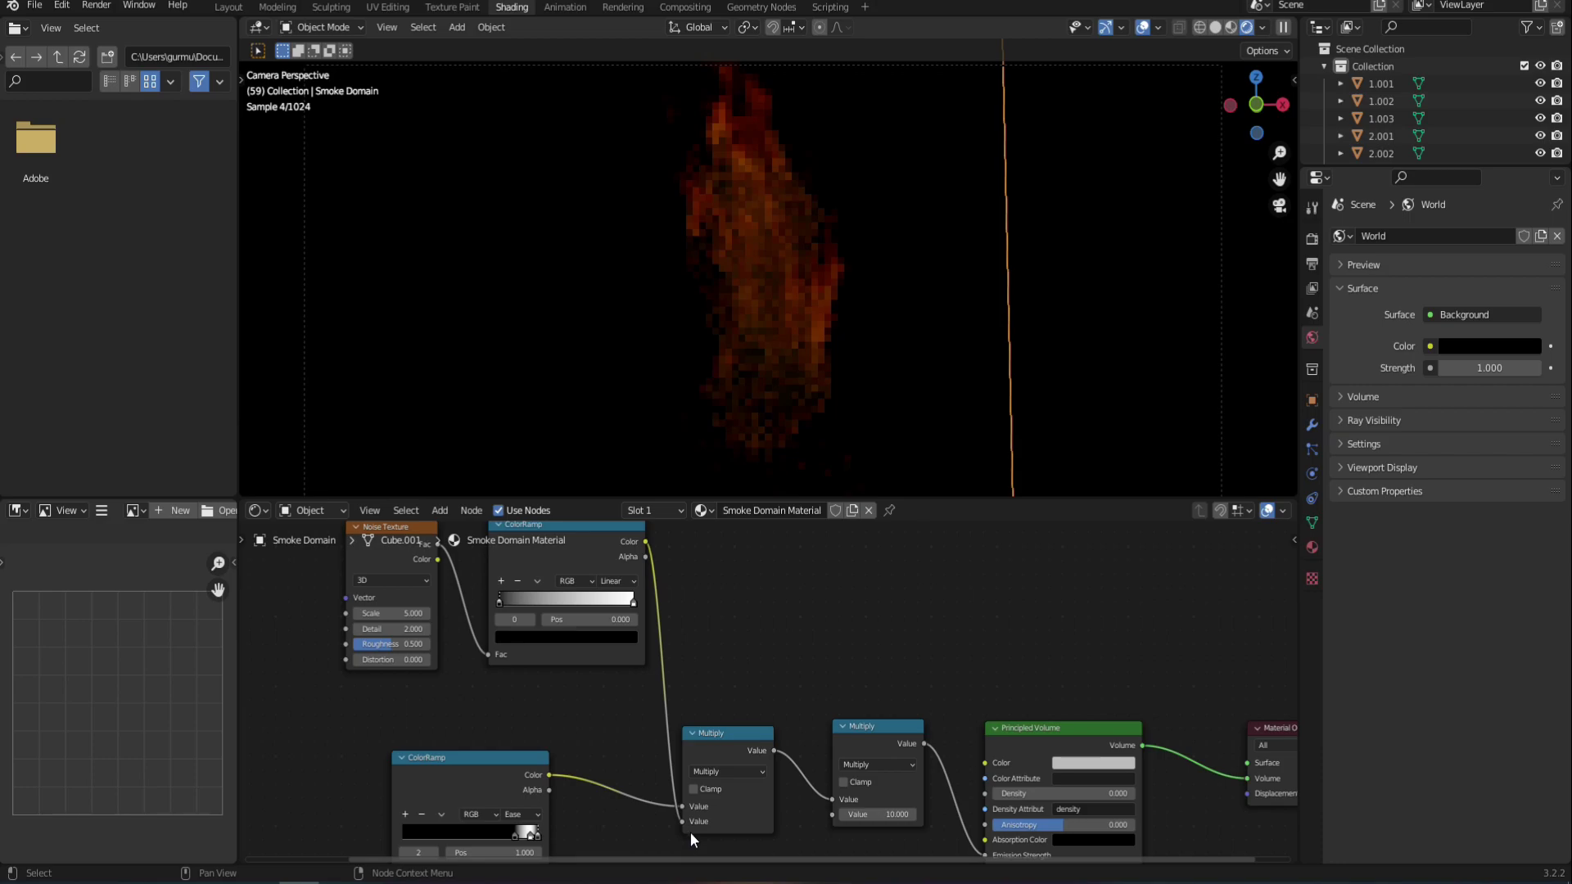
pyautogui.scroll(2, 609, 691)
# Set ramp black stop 0.418, noise Scale 8, Detail 9, Distortion 1, and Multiply to 50
pyautogui.moveTo(552, 676); pyautogui.dragTo(632, 686)
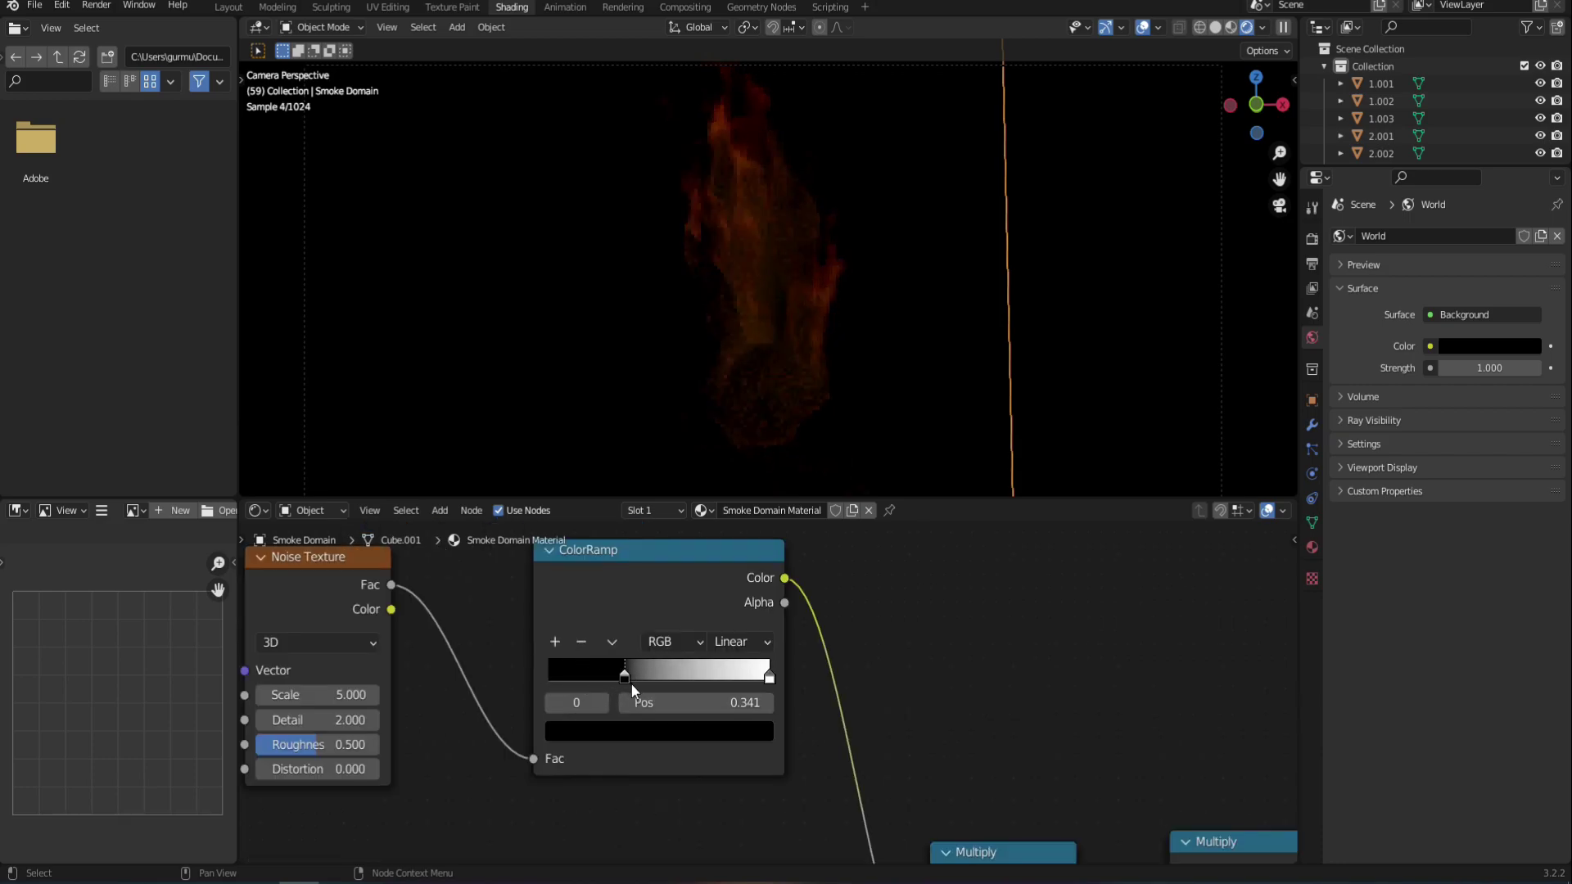
pyautogui.moveTo(632, 690); pyautogui.dragTo(649, 690)
pyautogui.moveTo(648, 691); pyautogui.dragTo(788, 706, button='middle')
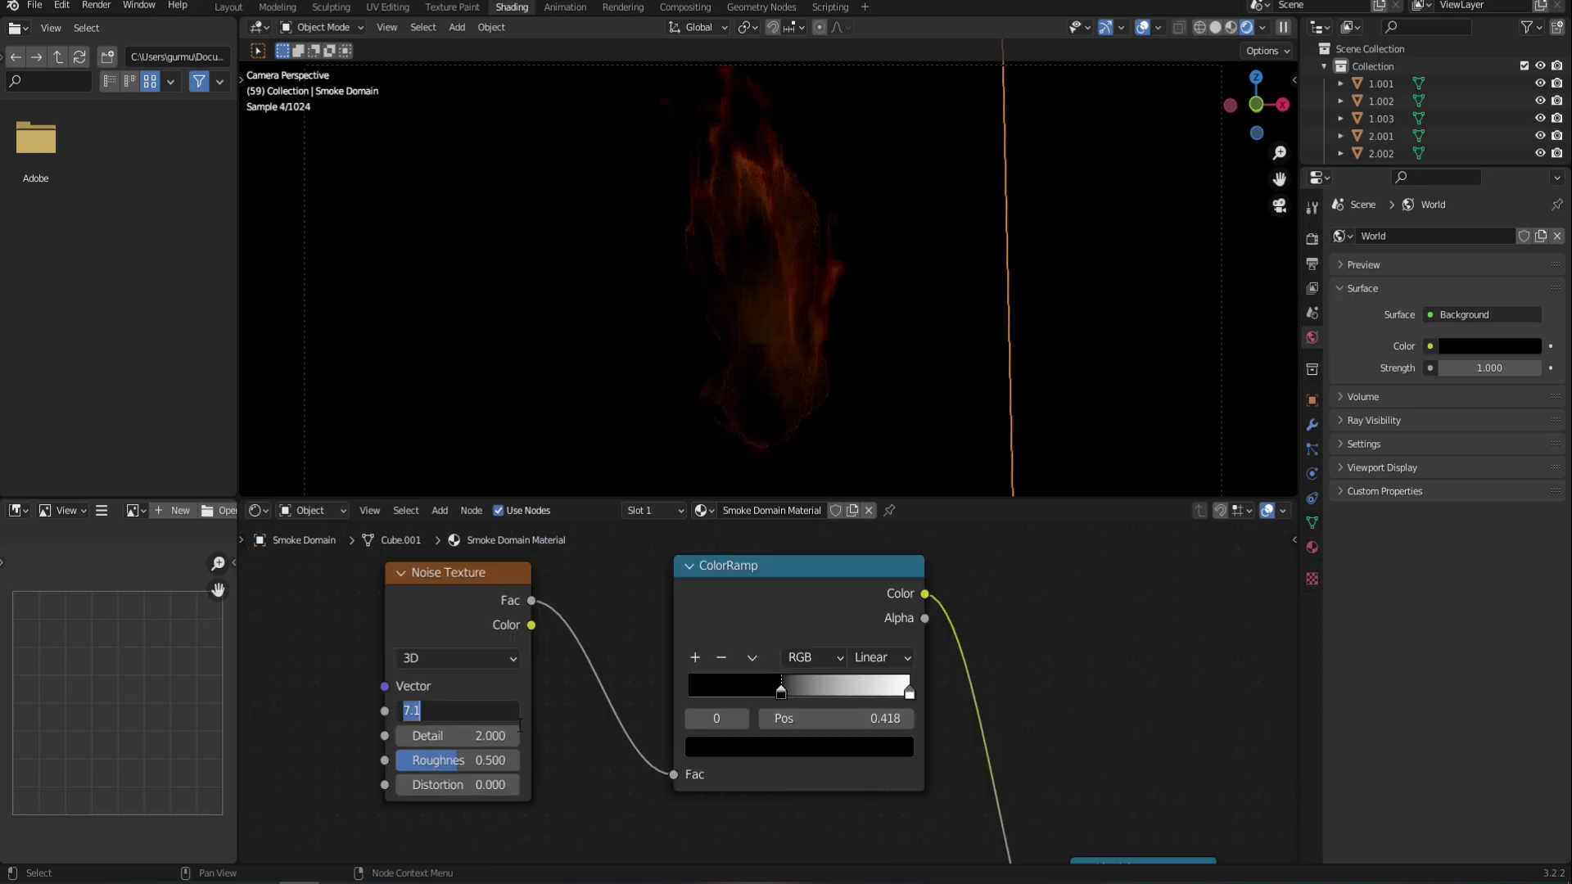
pyautogui.moveTo(459, 711)
pyautogui.mouseDown()
pyautogui.moveTo(518, 710)
pyautogui.moveTo(491, 736)
pyautogui.moveTo(556, 735)
pyautogui.mouseUp()
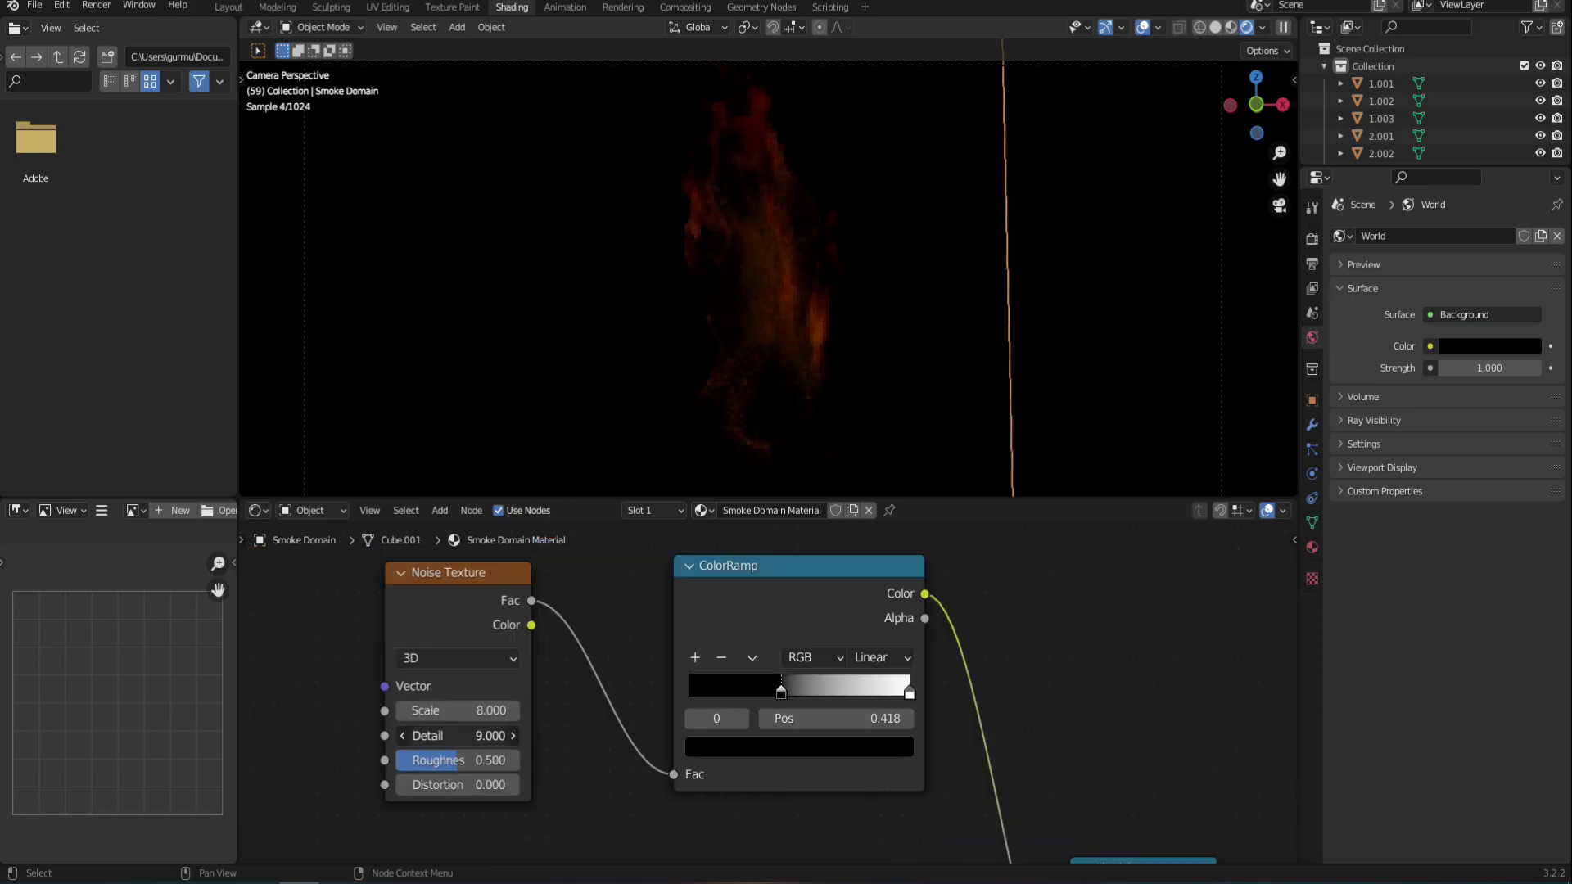
pyautogui.click(459, 784)
pyautogui.write('1')
pyautogui.press('Return')
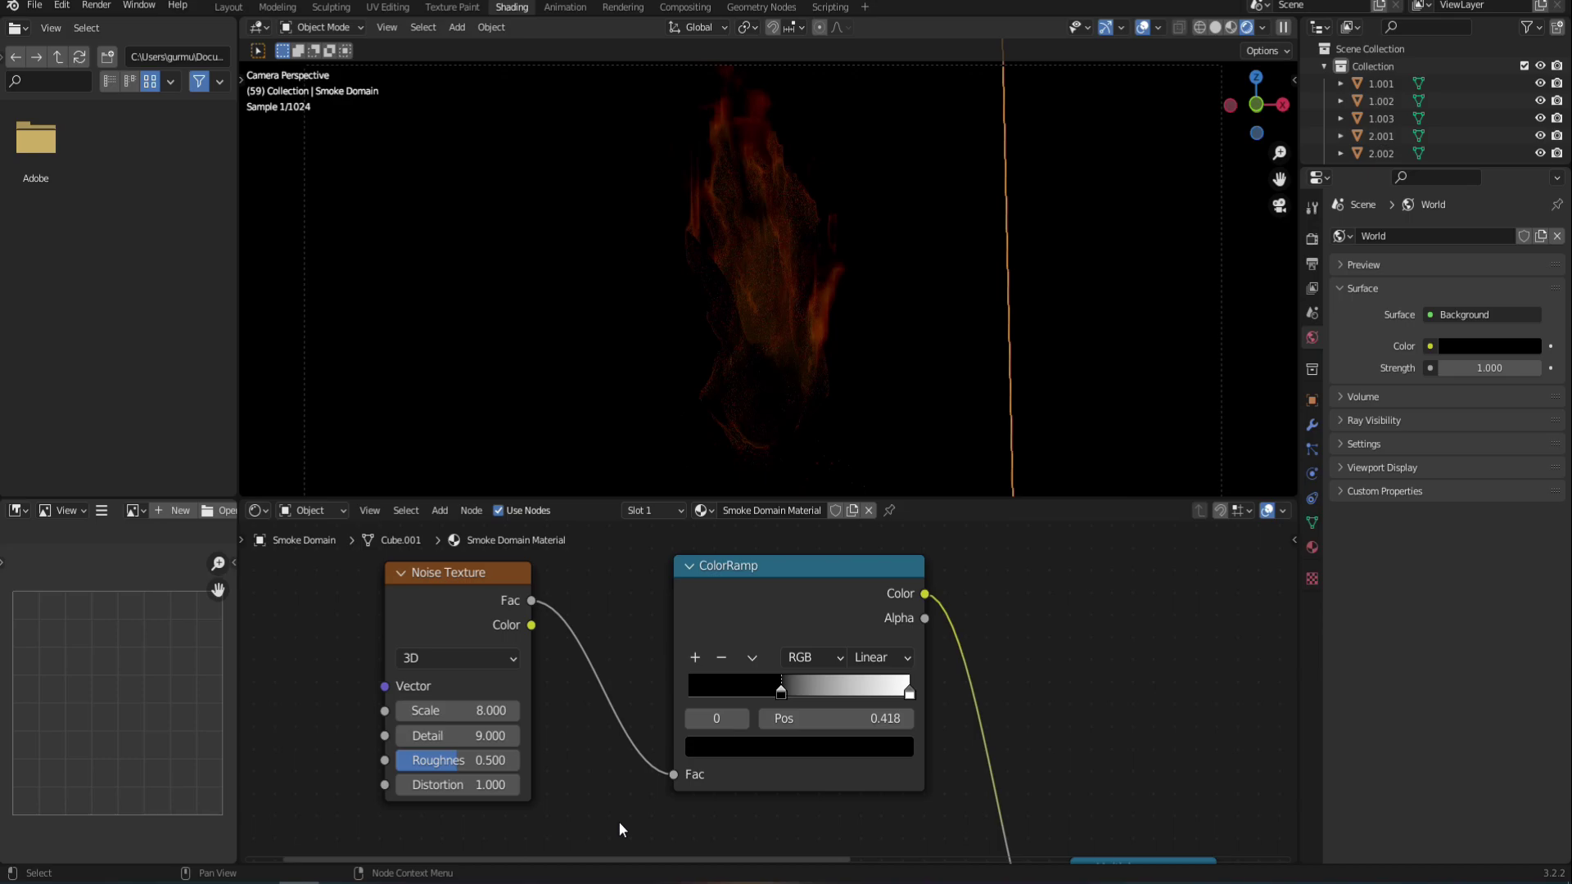
pyautogui.write('50')
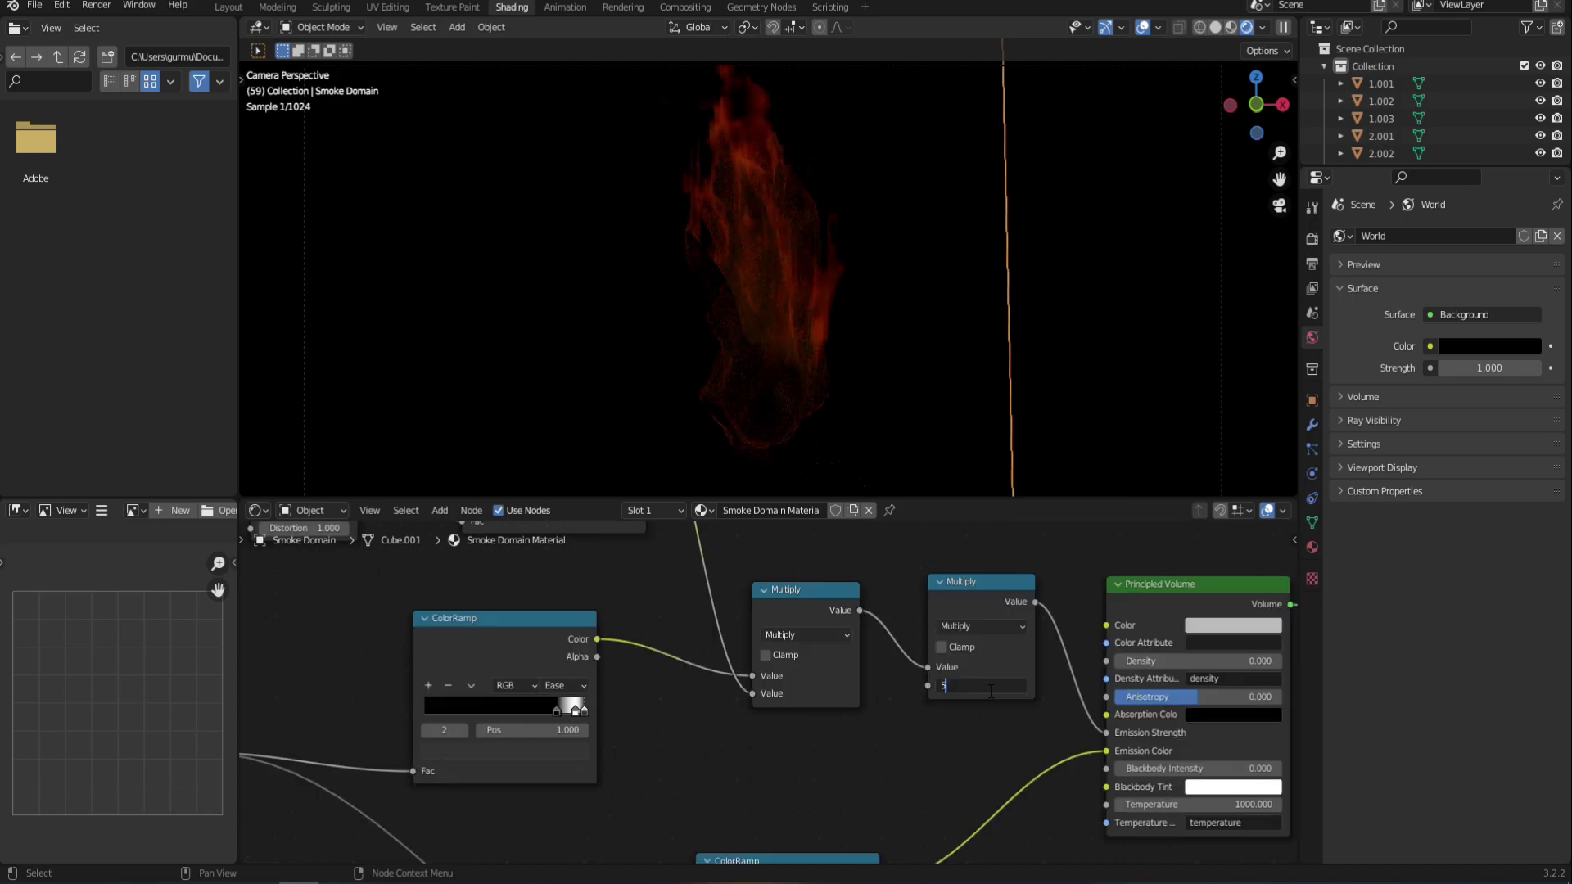
pyautogui.press('Return')
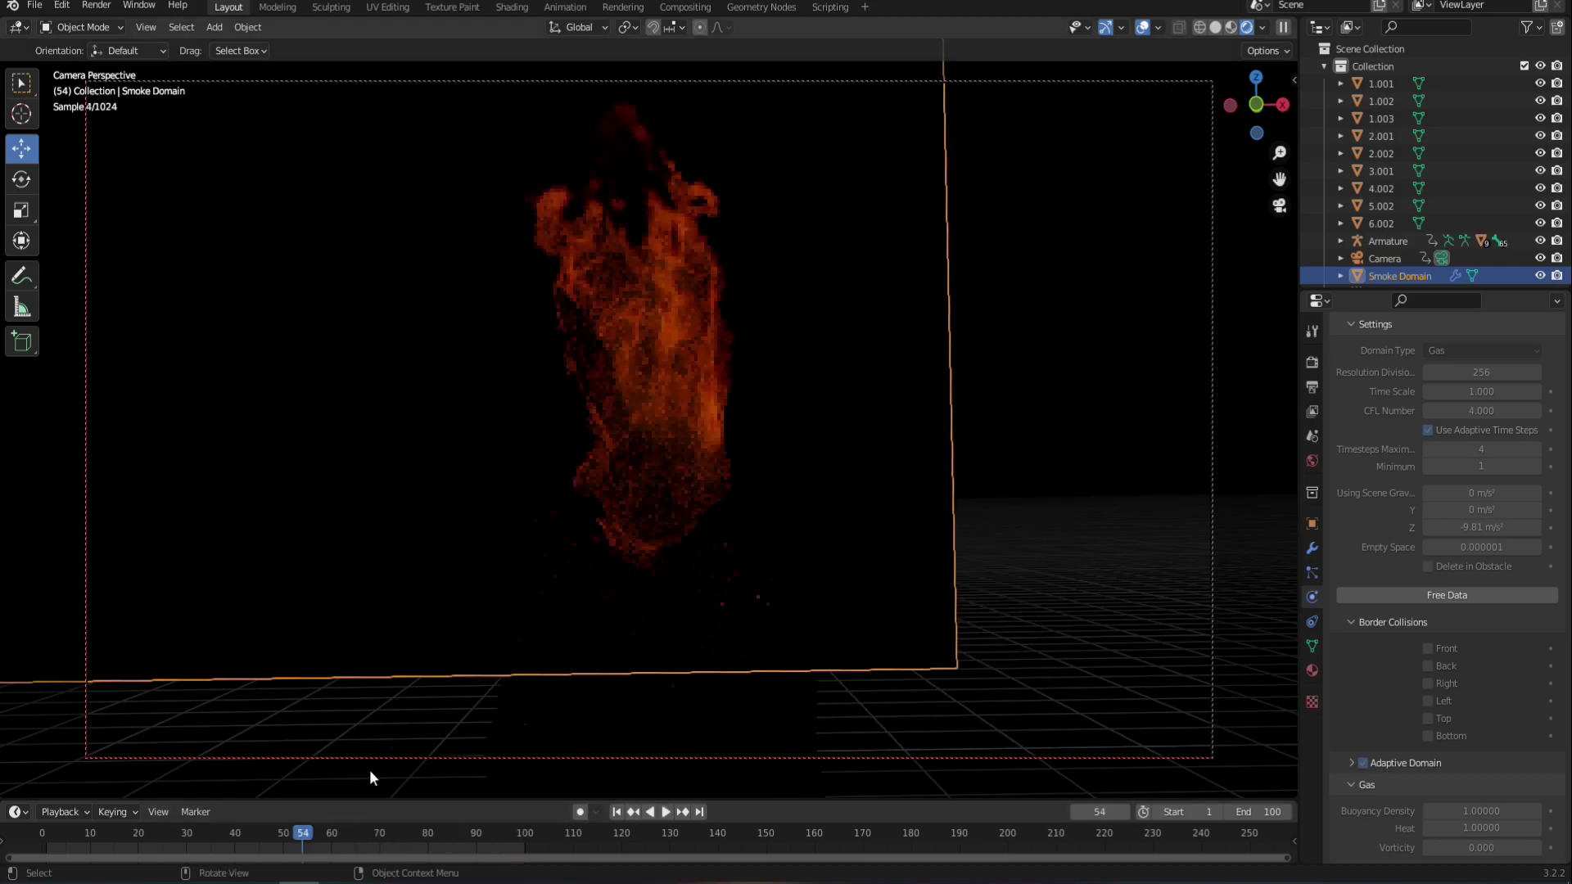
# Stop playback and enable Use Nodes in the Compositing workspace
pyautogui.press('space')
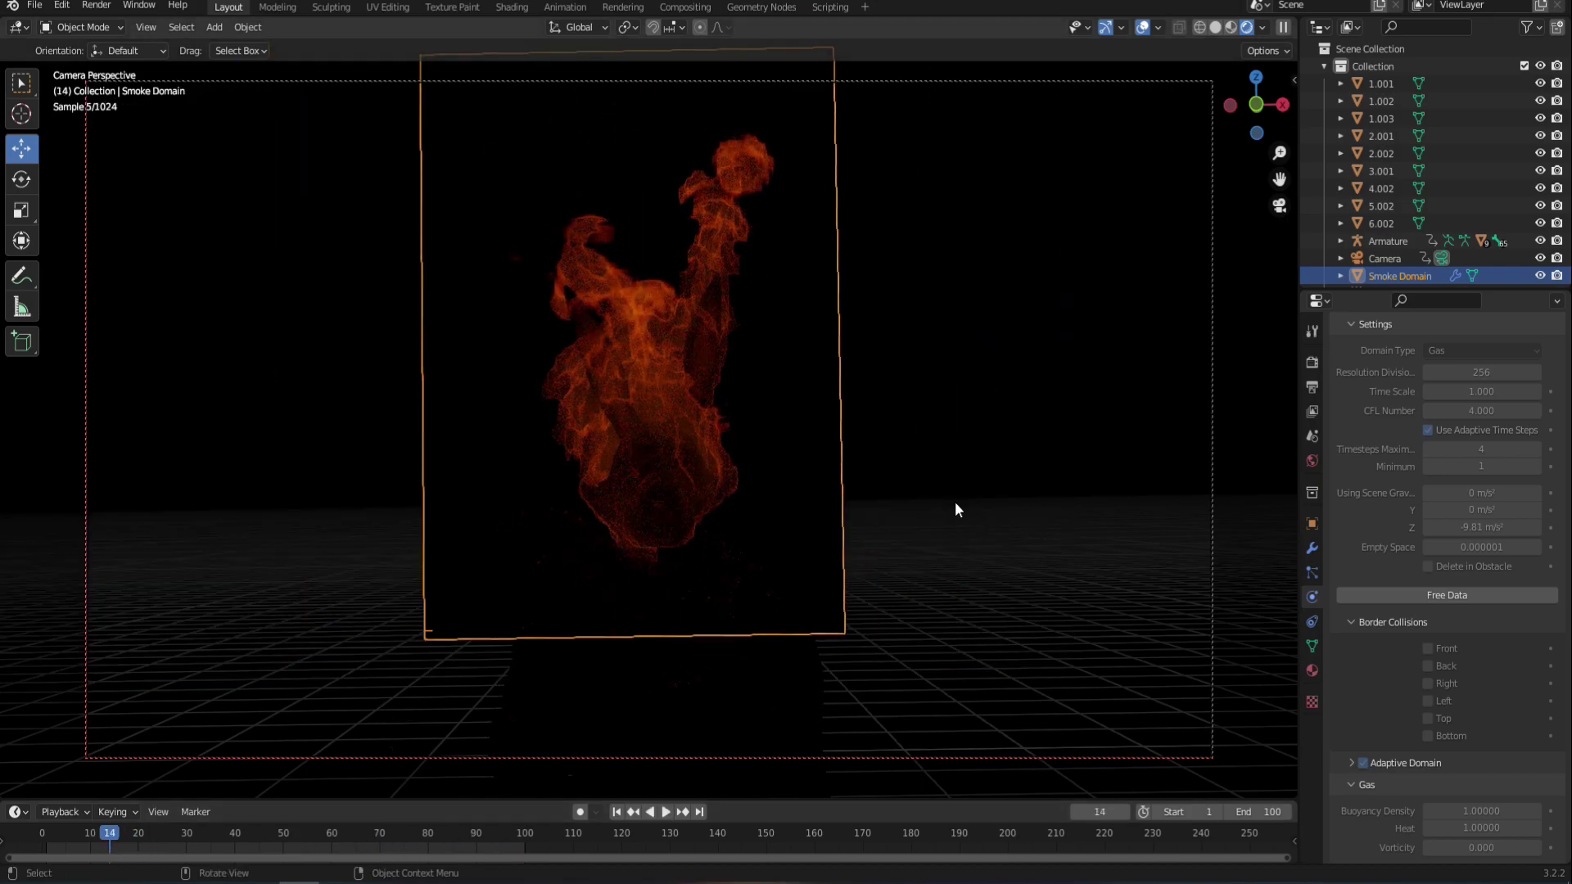
pyautogui.click(686, 8)
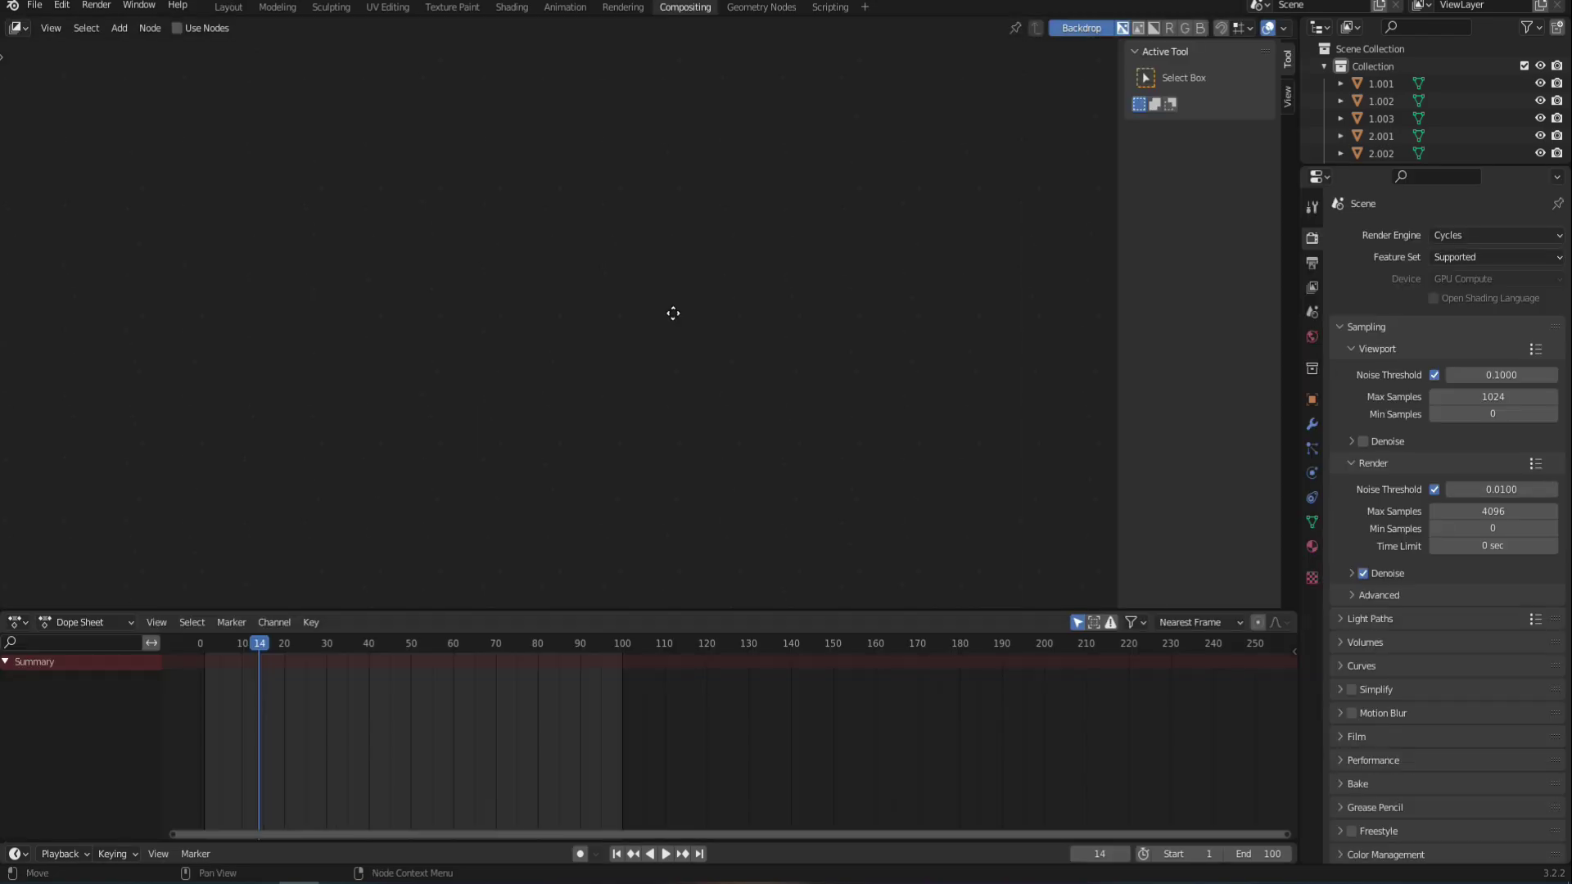
pyautogui.click(177, 27)
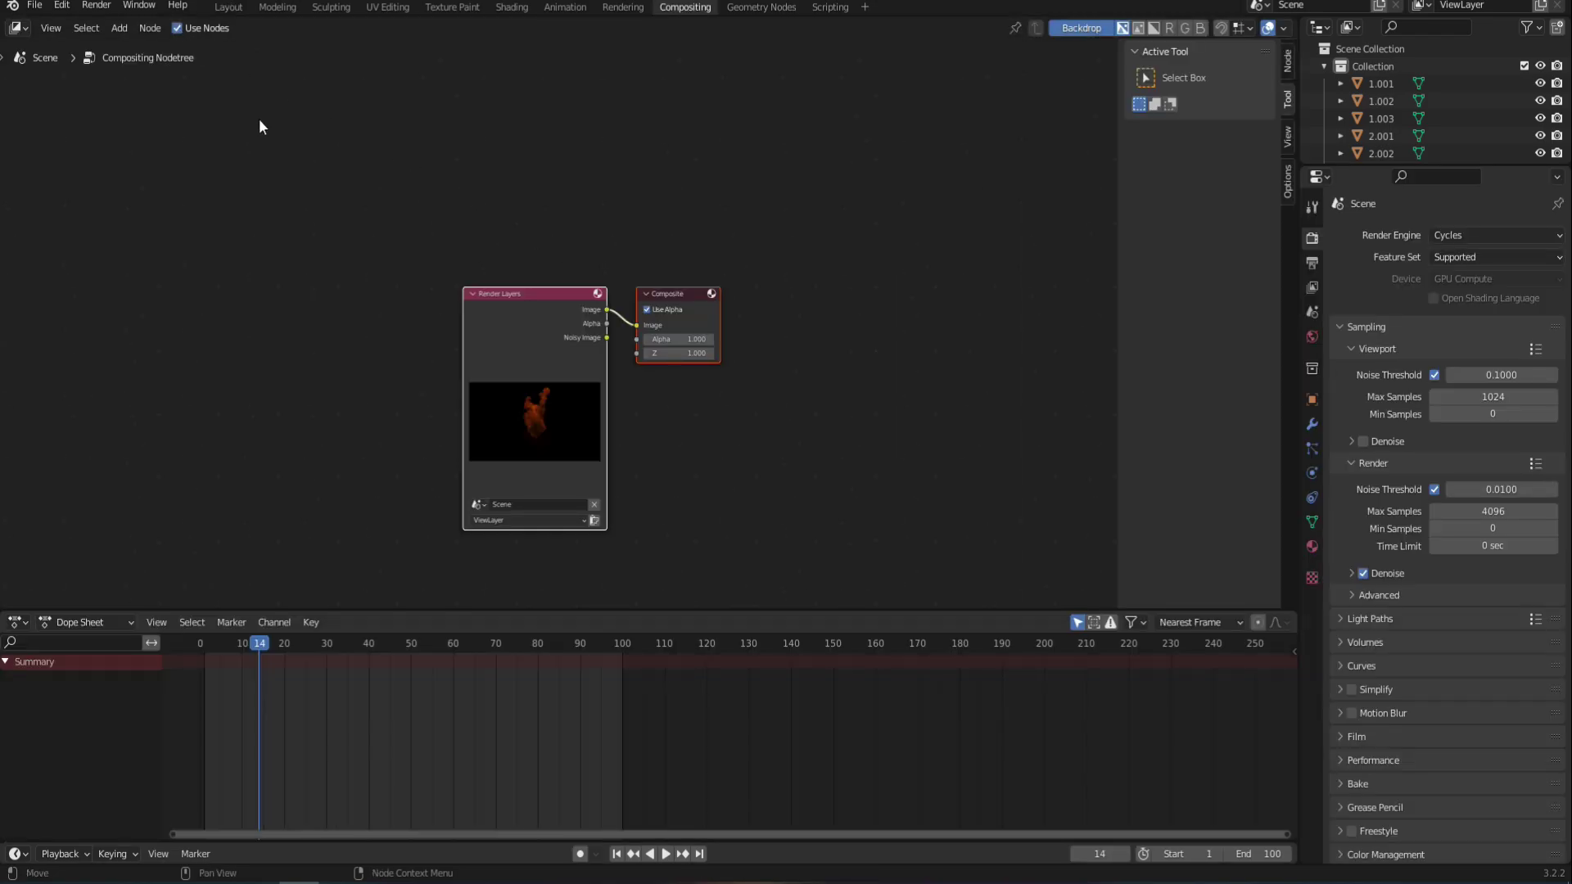
pyautogui.press('Home')
# Insert a Fog Glow Glare node between Render Layers and Composite, with a Viewer node
pyautogui.hotkey('shift', 'a')
pyautogui.write('g')
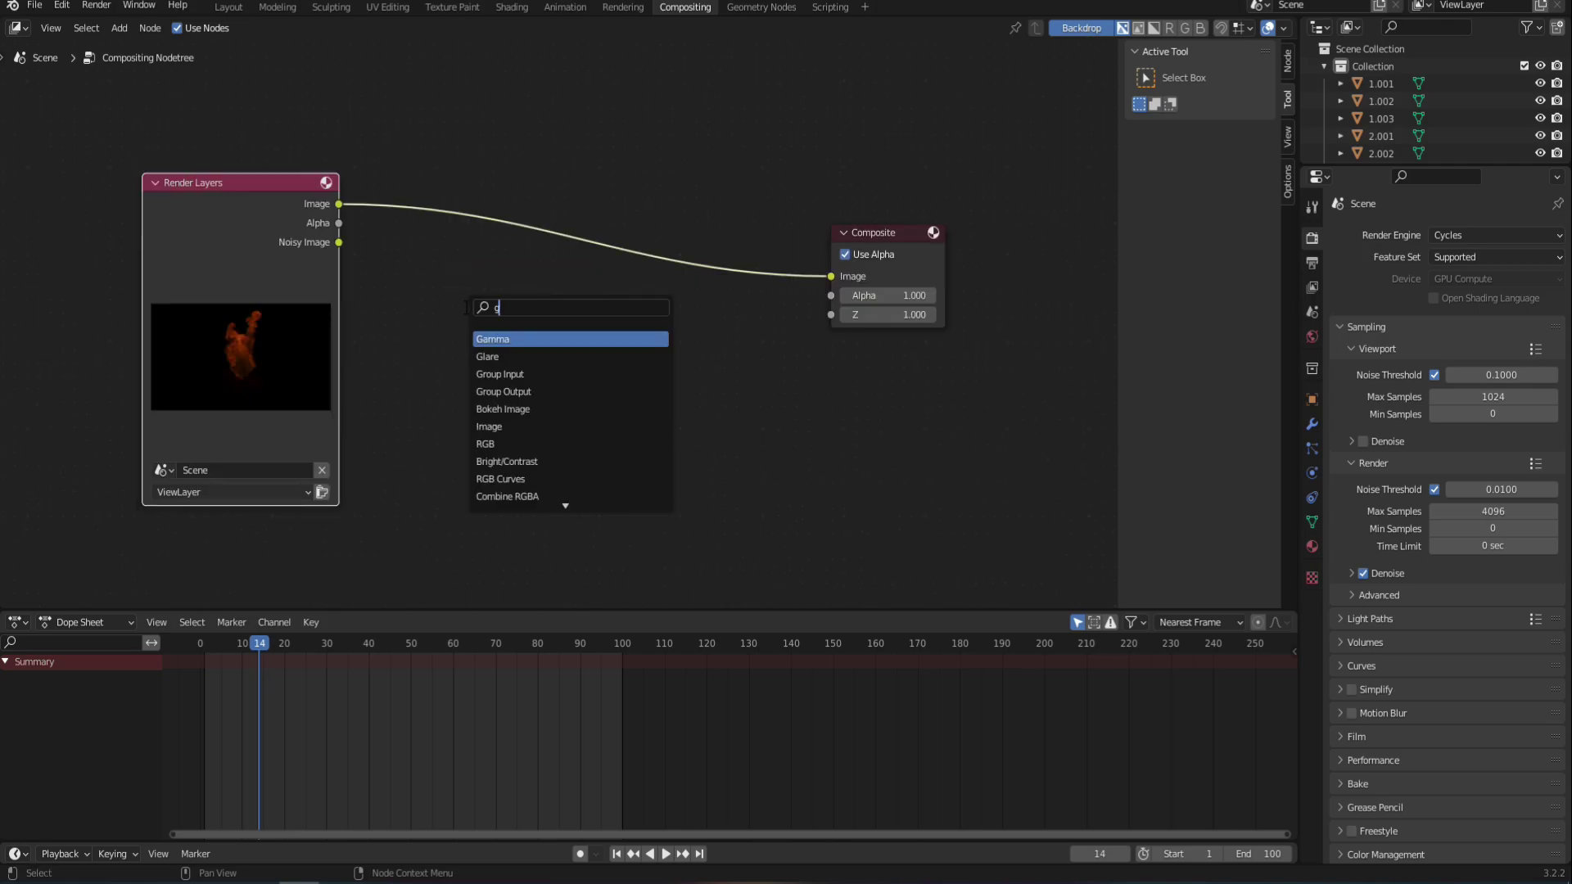
pyautogui.click(487, 356)
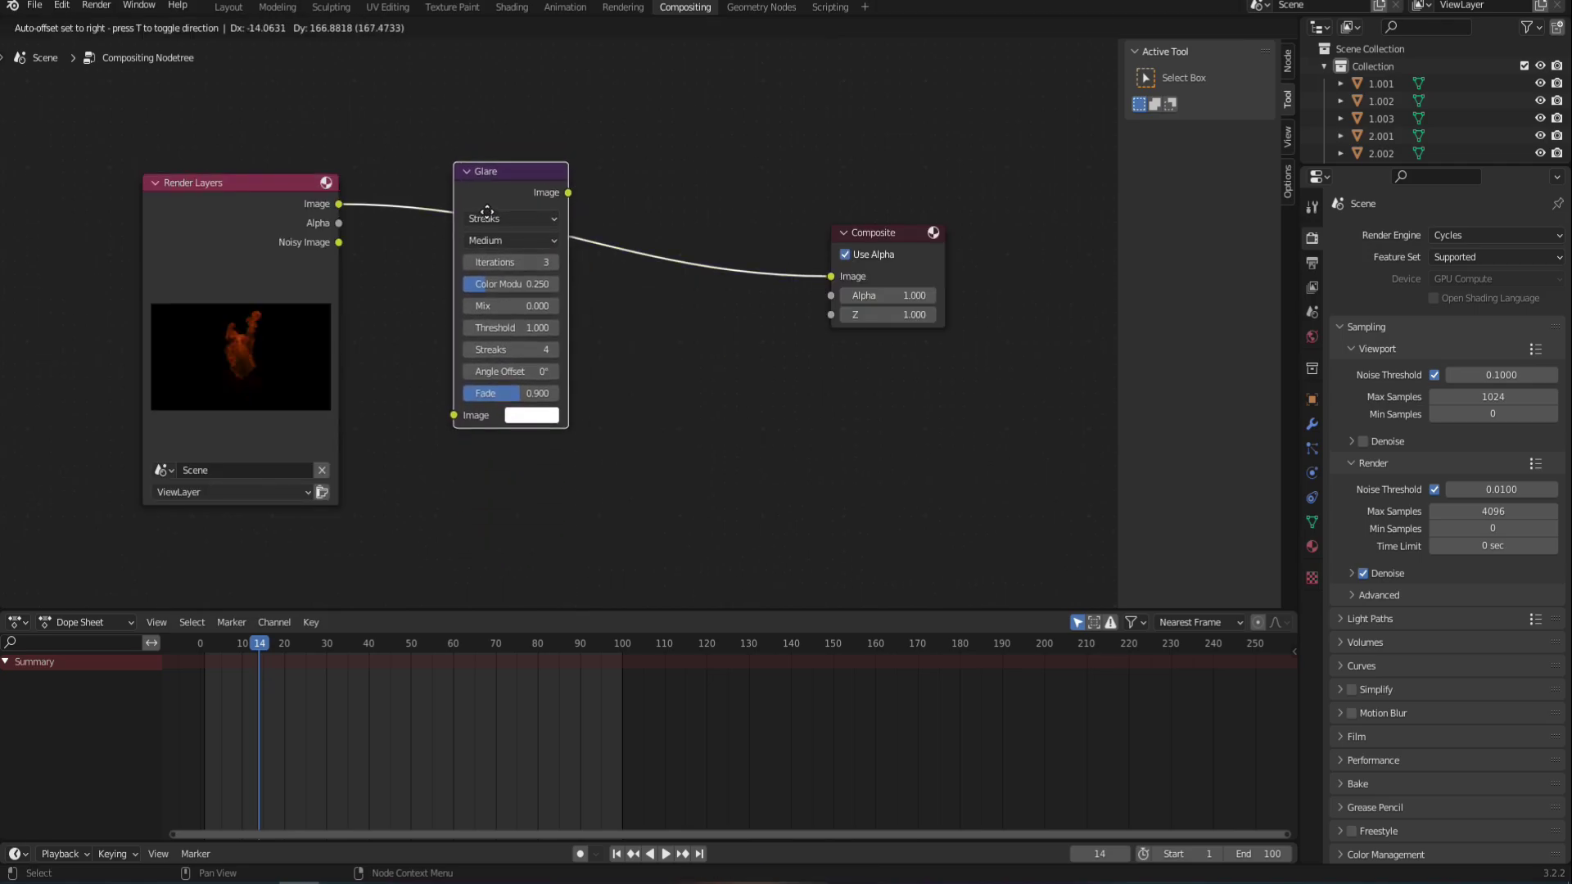
pyautogui.click(524, 246)
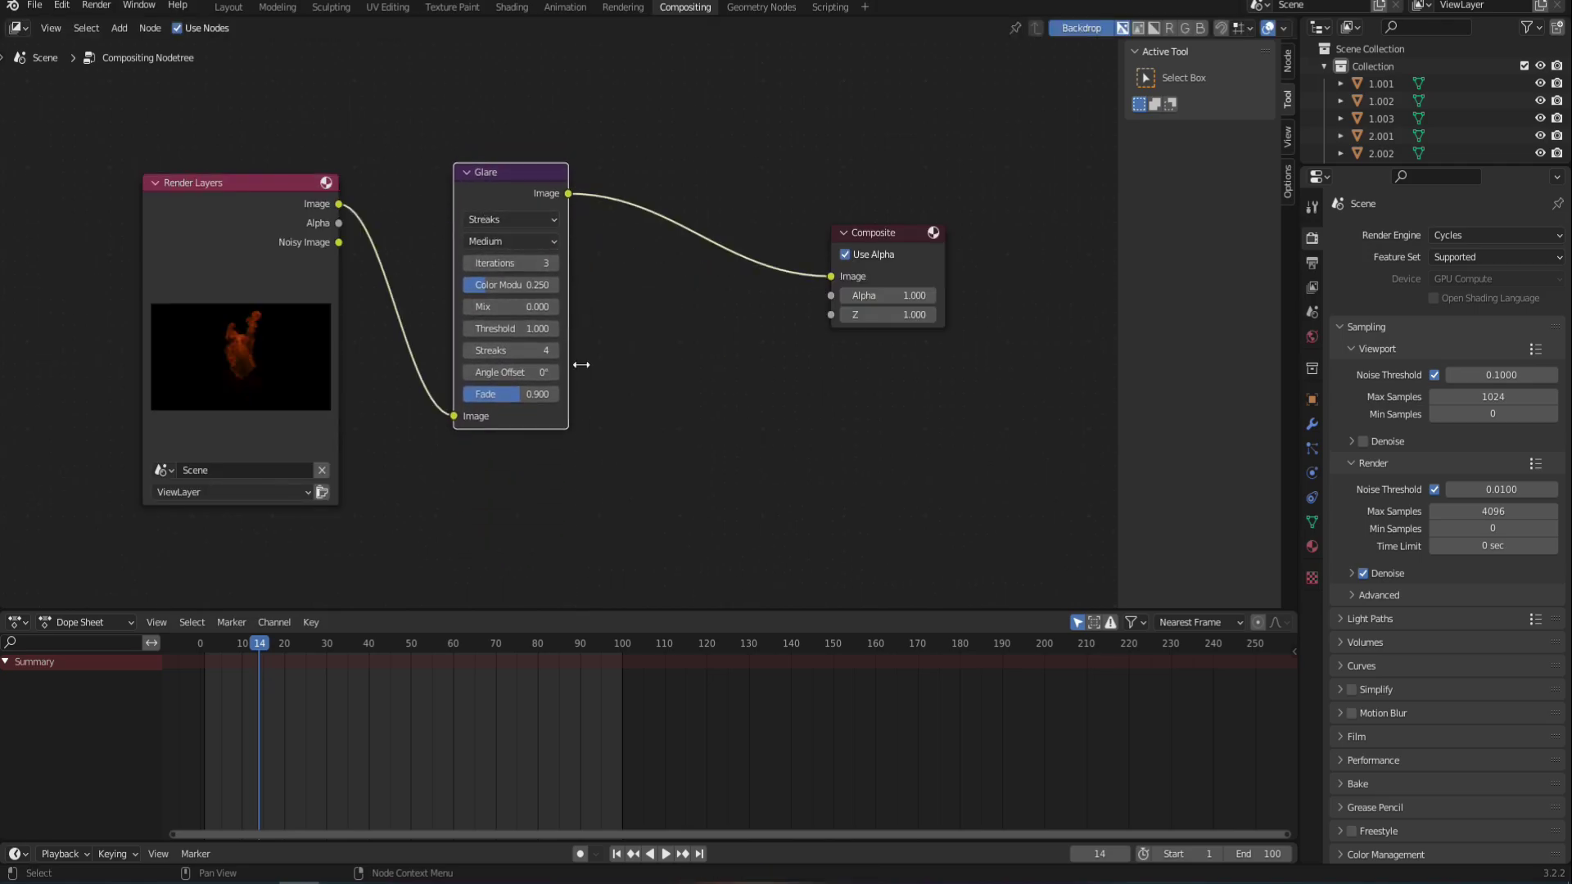
pyautogui.keyDown('ctrl'); pyautogui.keyDown('shift'); pyautogui.click(513, 174); pyautogui.keyUp('shift'); pyautogui.keyUp('ctrl')
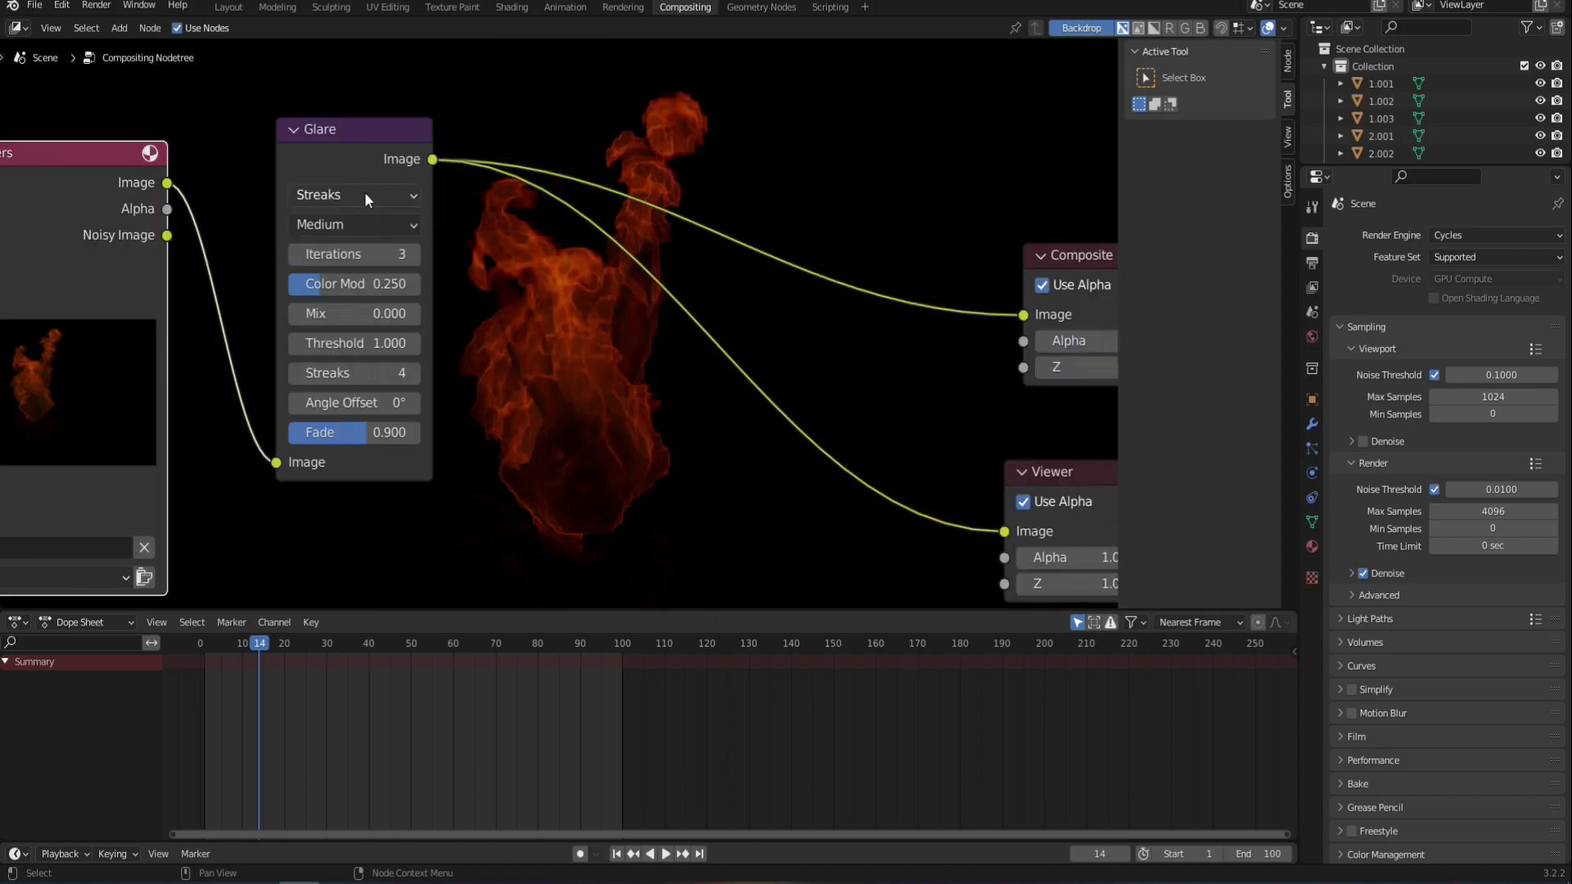
pyautogui.click(365, 195)
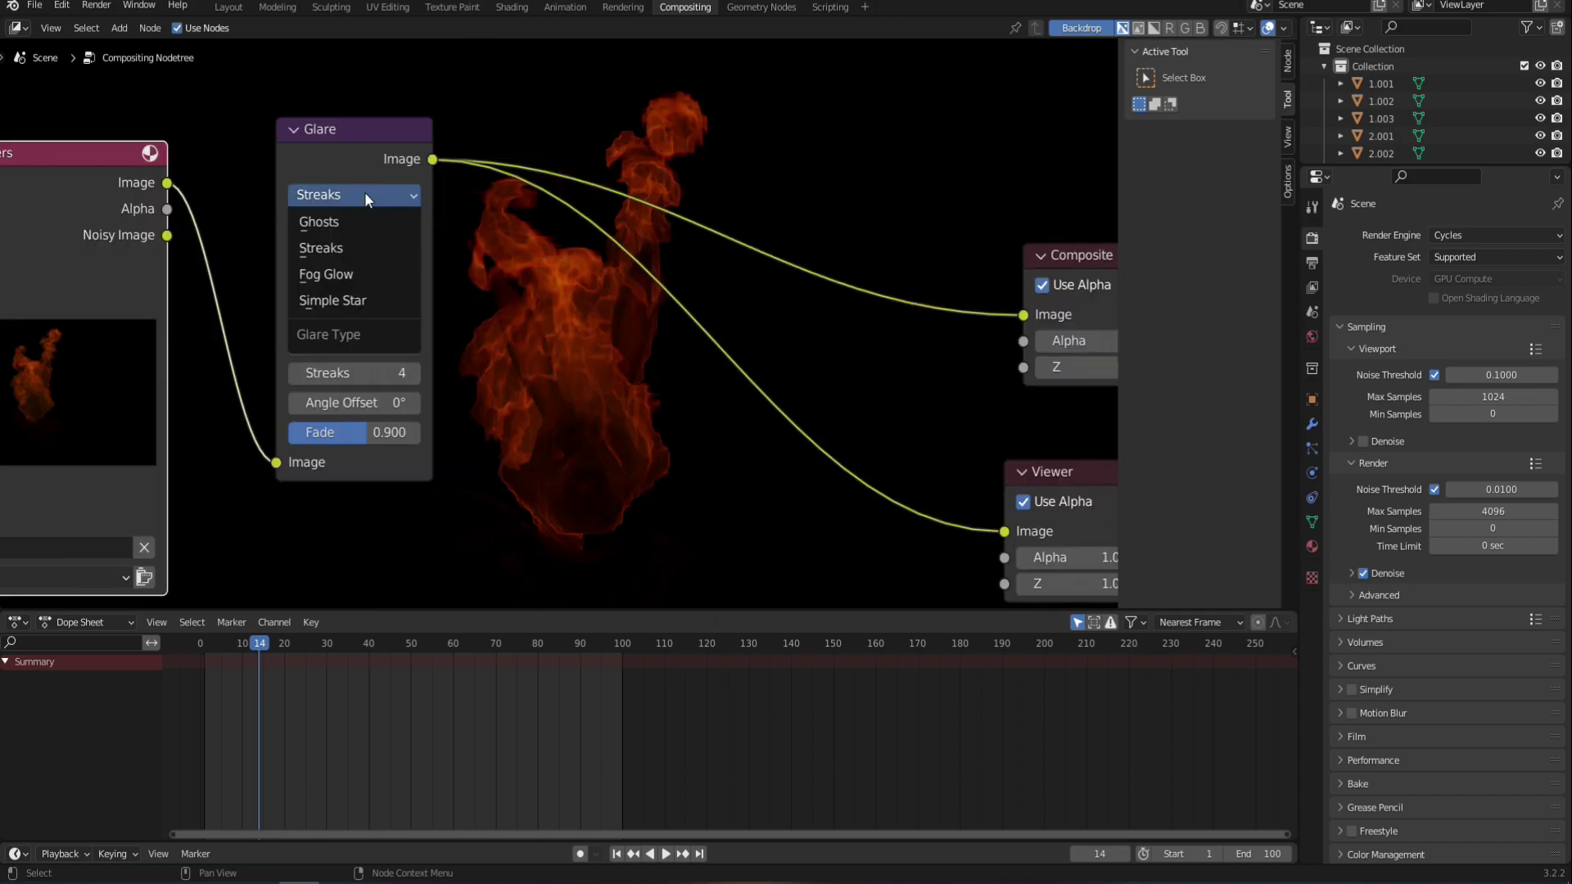
pyautogui.click(356, 275)
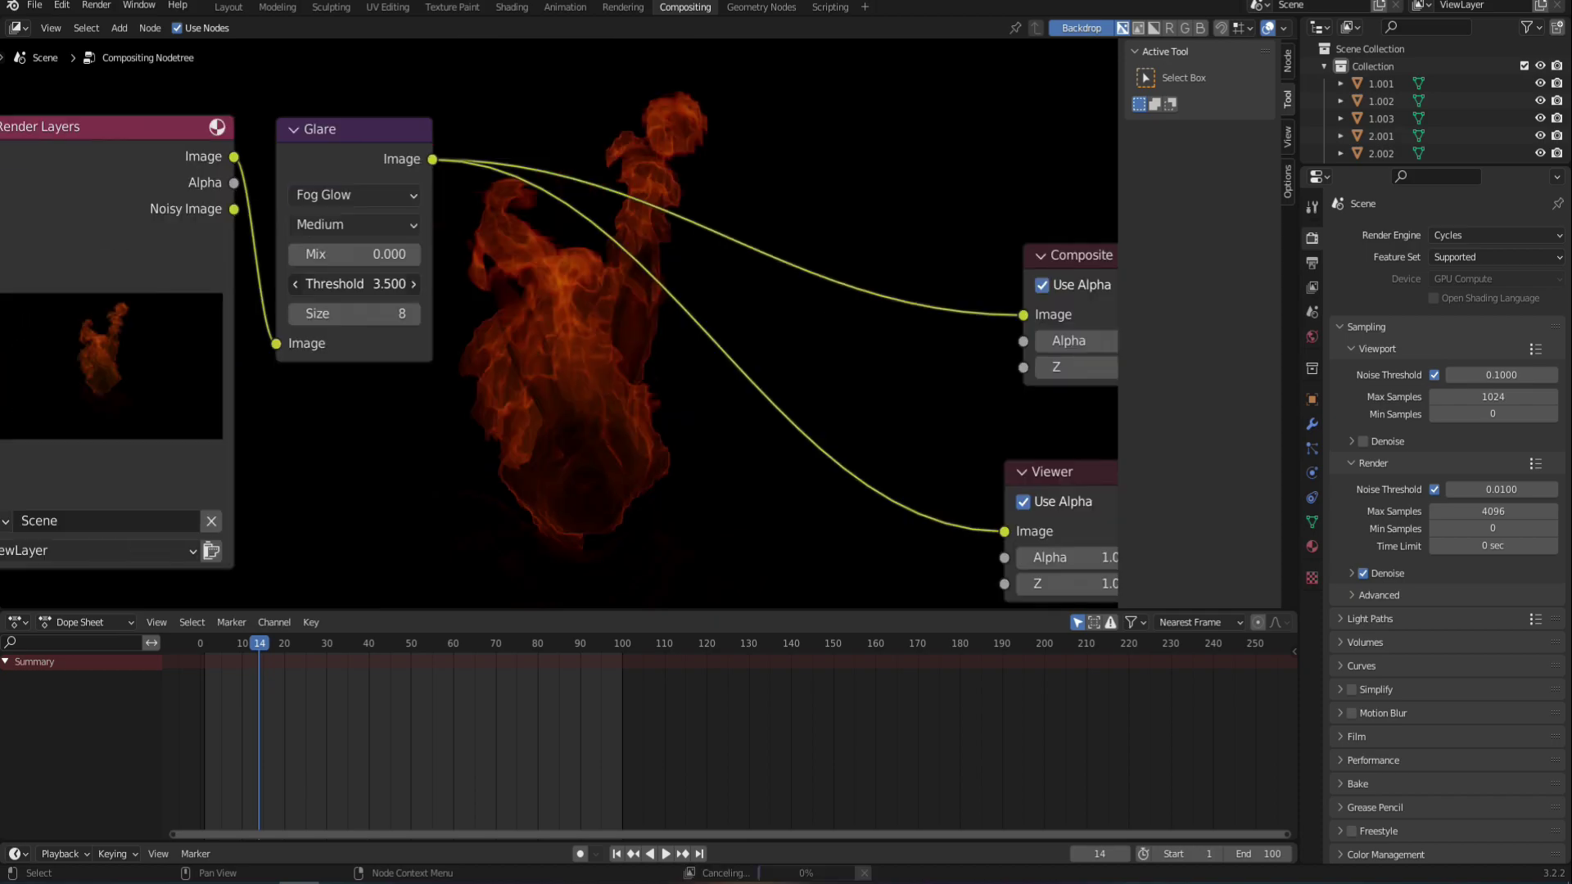
# Set Fog Glow size to 9, import the village .obj and move it along Z
pyautogui.moveTo(366, 312); pyautogui.dragTo(385, 312)
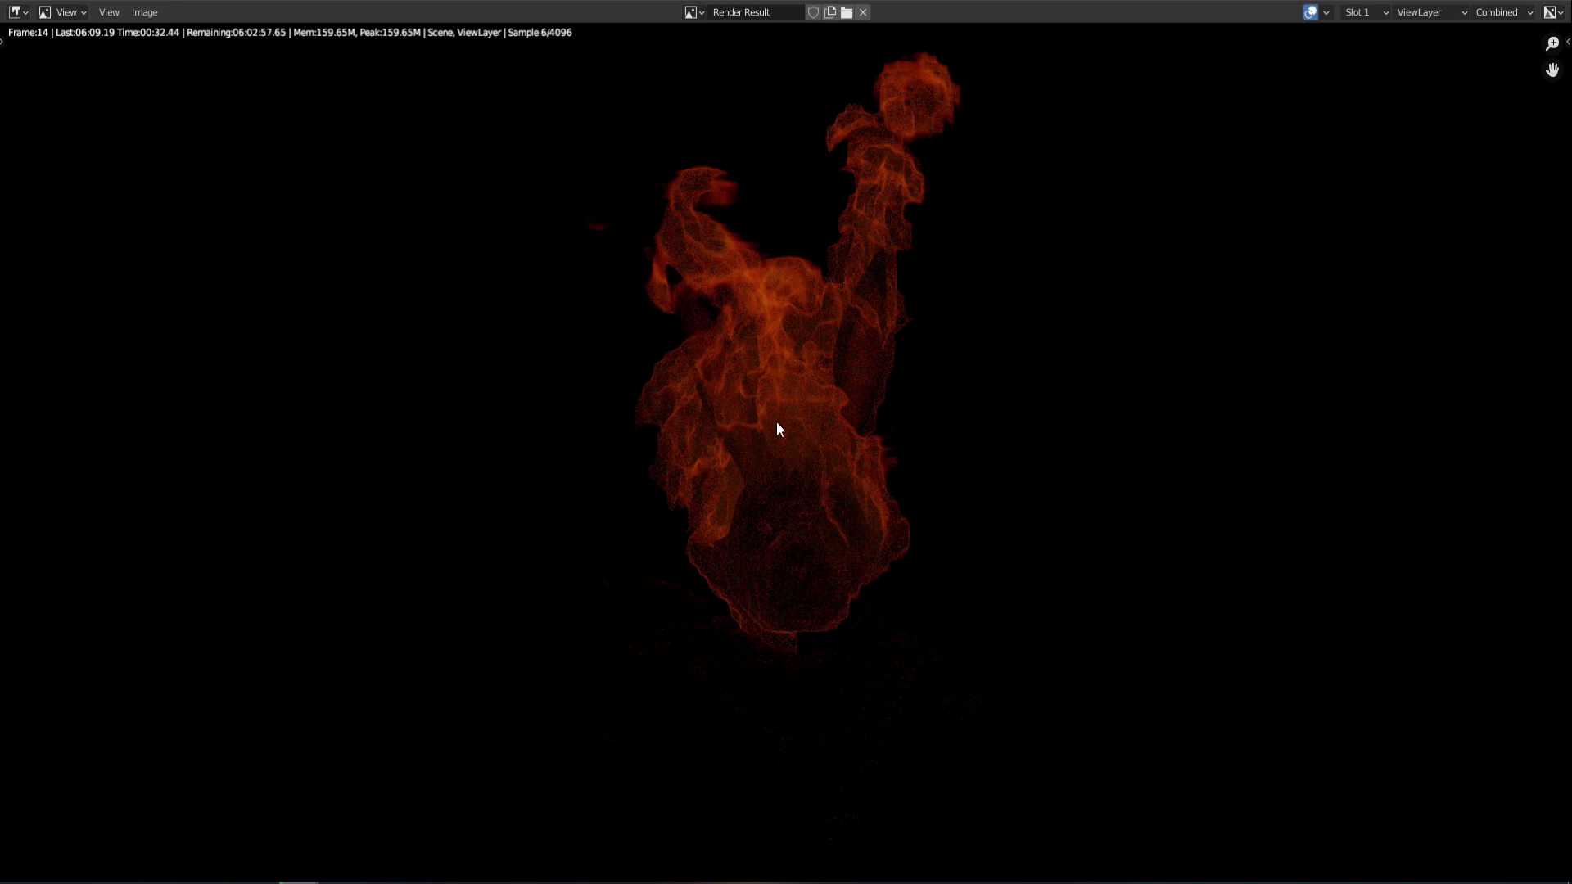
pyautogui.press('Escape')
pyautogui.click(35, 5)
pyautogui.click(241, 434)
pyautogui.doubleClick(596, 309)
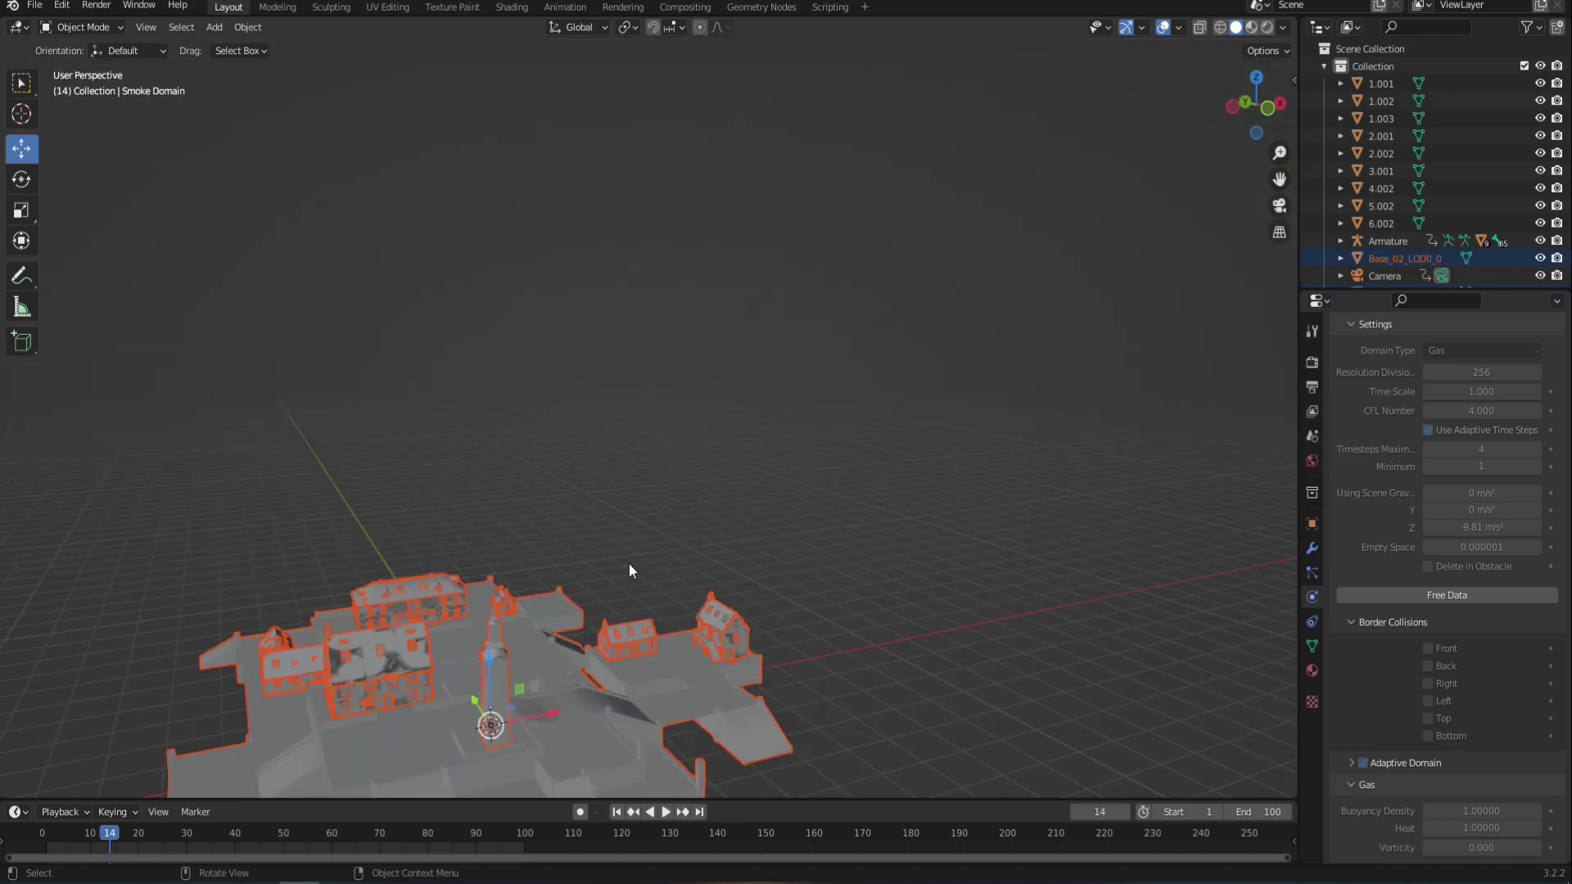
pyautogui.press('g')
pyautogui.press('z')
pyautogui.click(474, 524)
# Add a Sun light and view the village and character in Rendered shading
pyautogui.press('`')
pyautogui.click(678, 435)
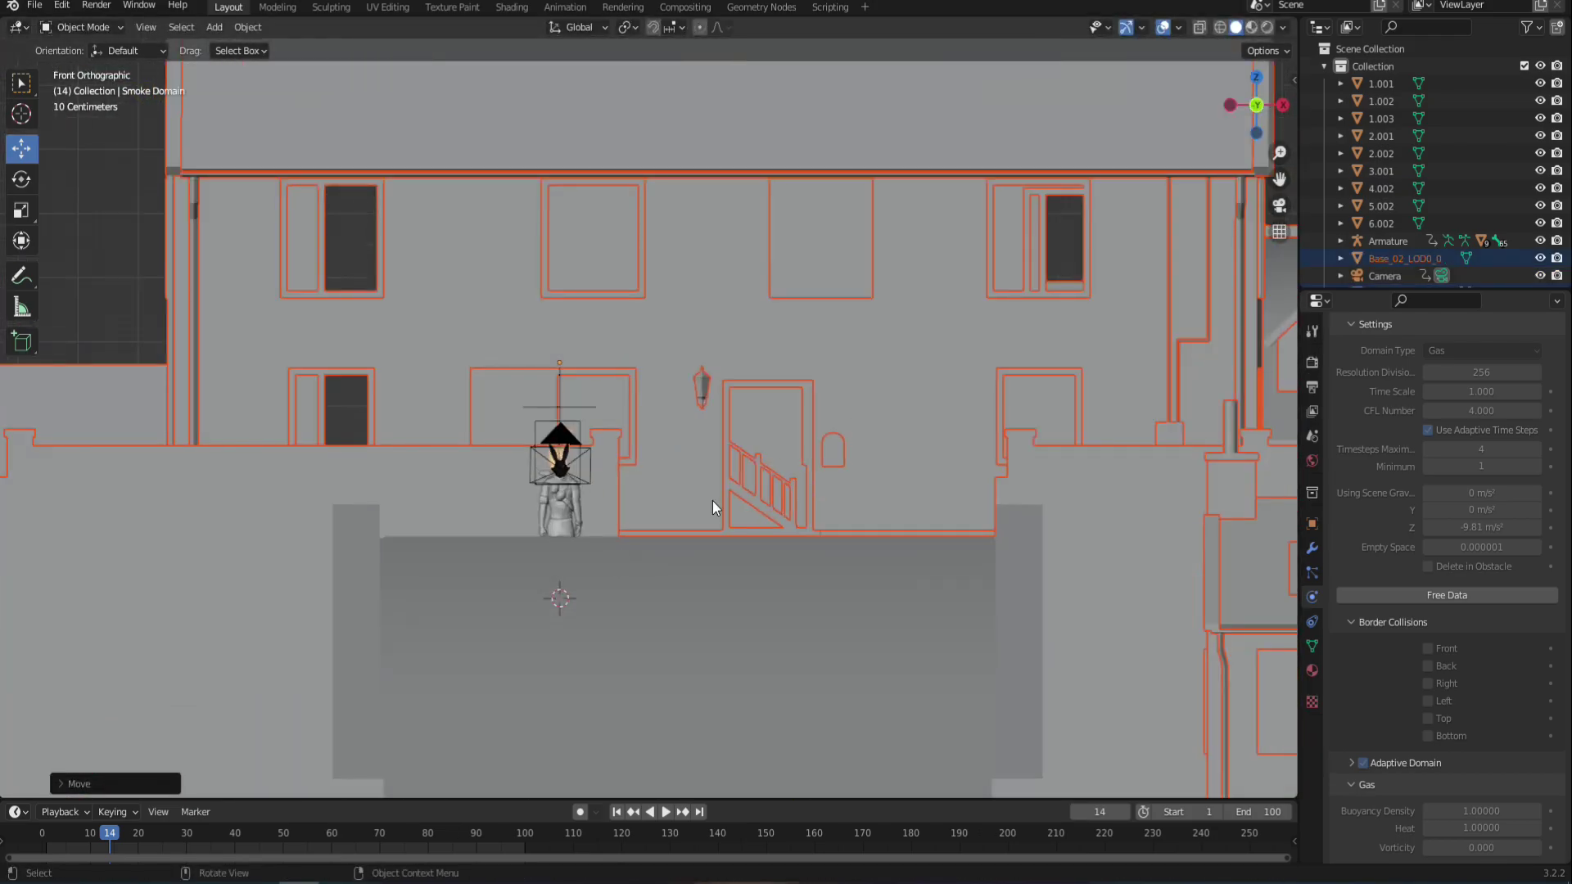
pyautogui.scroll(3, 563, 631)
pyautogui.scroll(2, 720, 368)
pyautogui.moveTo(719, 368)
pyautogui.mouseDown(button='middle')
pyautogui.moveTo(640, 524)
pyautogui.moveTo(744, 534)
pyautogui.moveTo(551, 554)
pyautogui.moveTo(635, 630)
pyautogui.moveTo(675, 532)
pyautogui.moveTo(499, 536)
pyautogui.moveTo(515, 293)
pyautogui.moveTo(538, 475)
pyautogui.mouseUp(button='middle')
pyautogui.press('z')
pyautogui.press('z')
pyautogui.click(538, 393)
pyautogui.click(827, 316)
pyautogui.scroll(5, 576, 544)
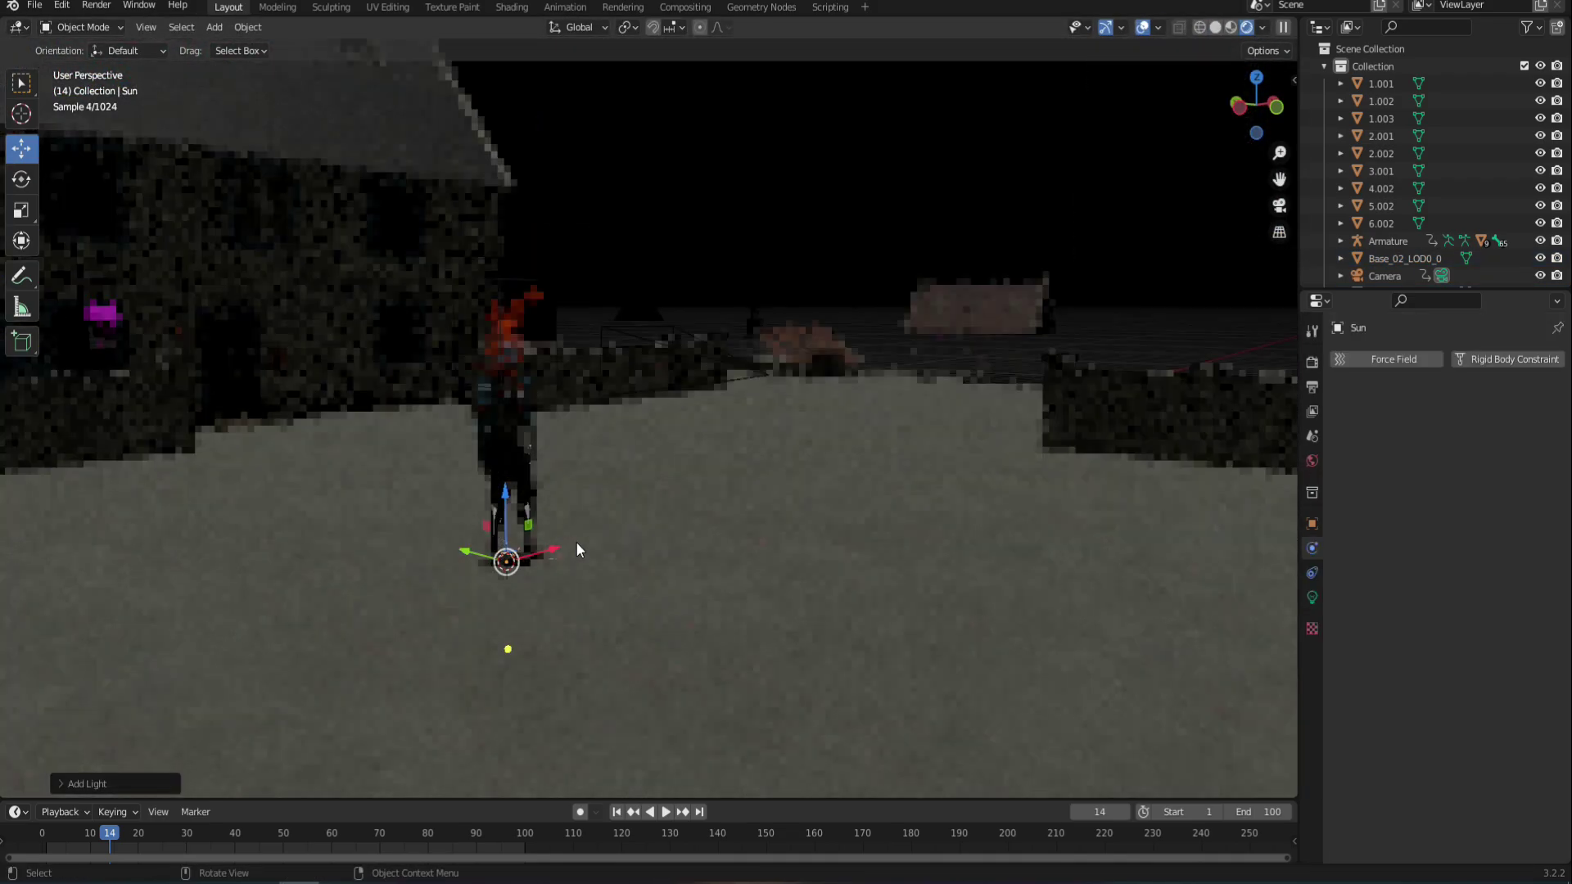
pyautogui.moveTo(576, 544); pyautogui.dragTo(538, 398, button='middle')
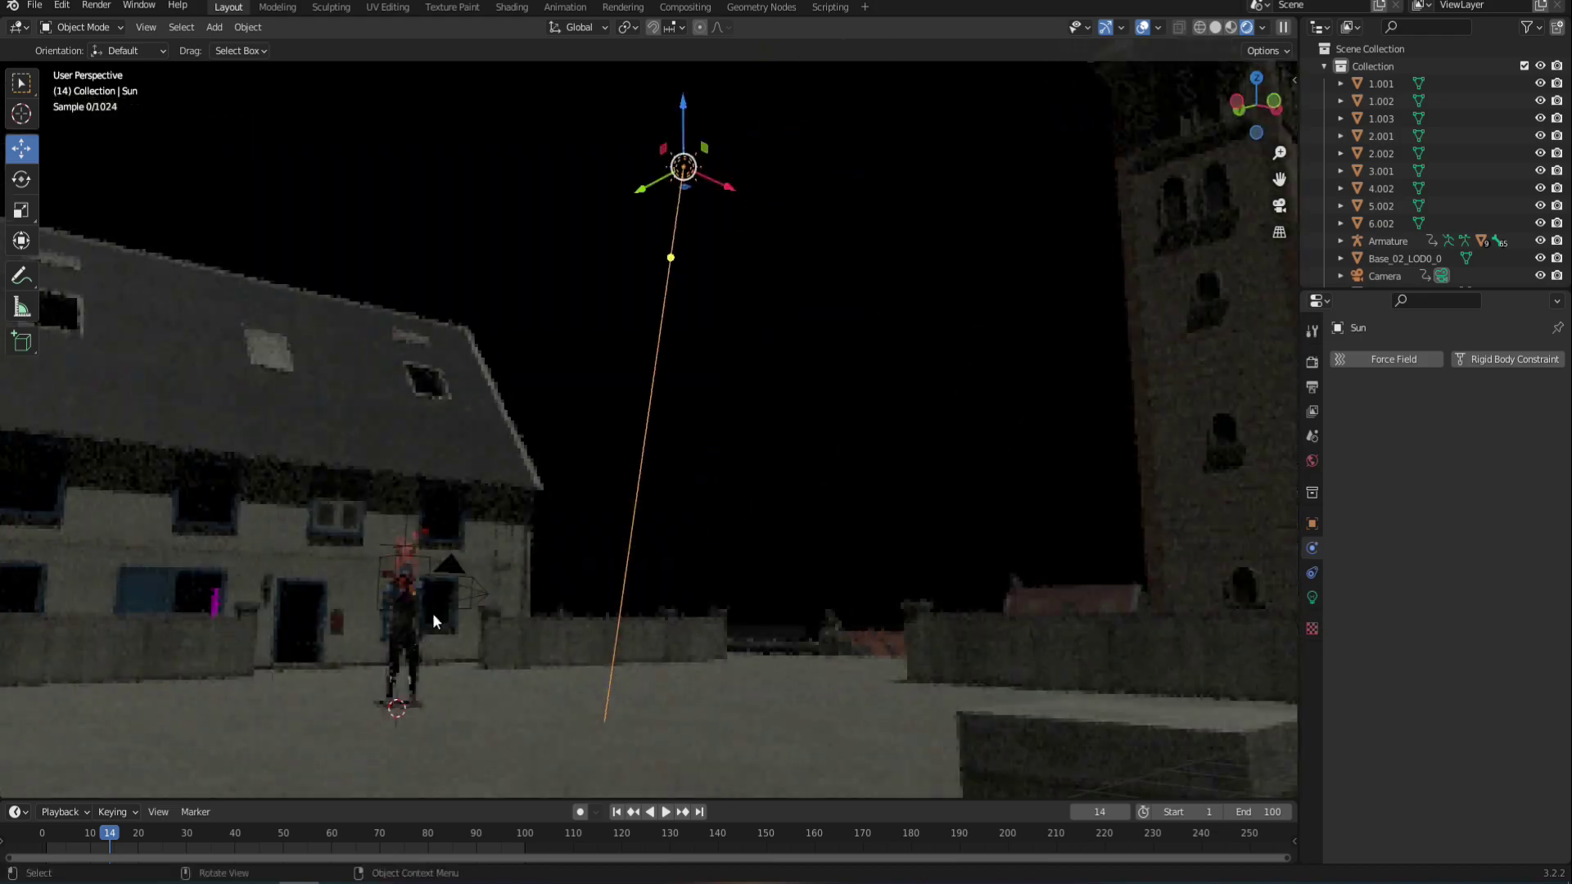